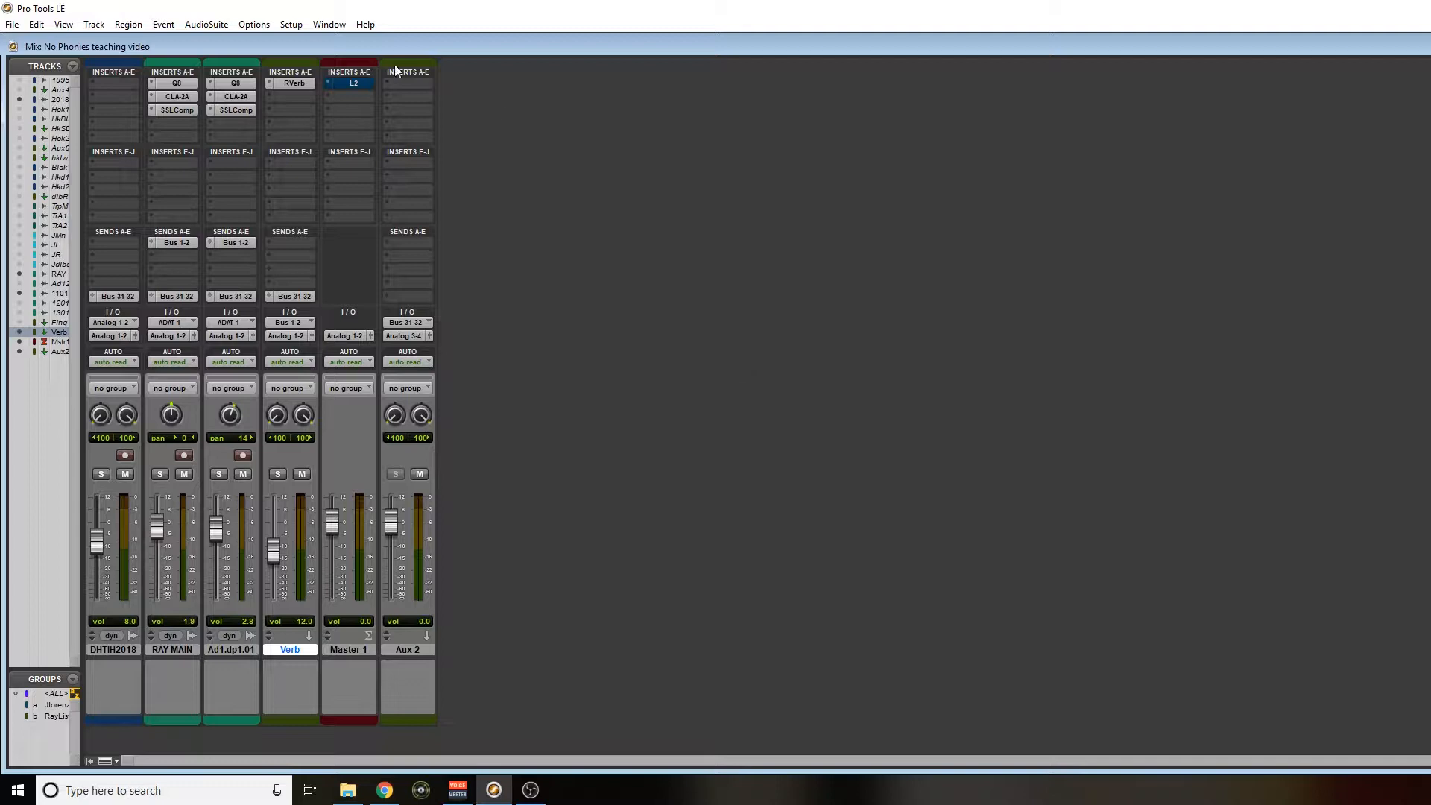
# Step: Check the RVerb insert on the Verb track, and remove the Bus 1-2 sends from Ad1.dp1.01 and RAY MAIN
pyautogui.click(294, 83)
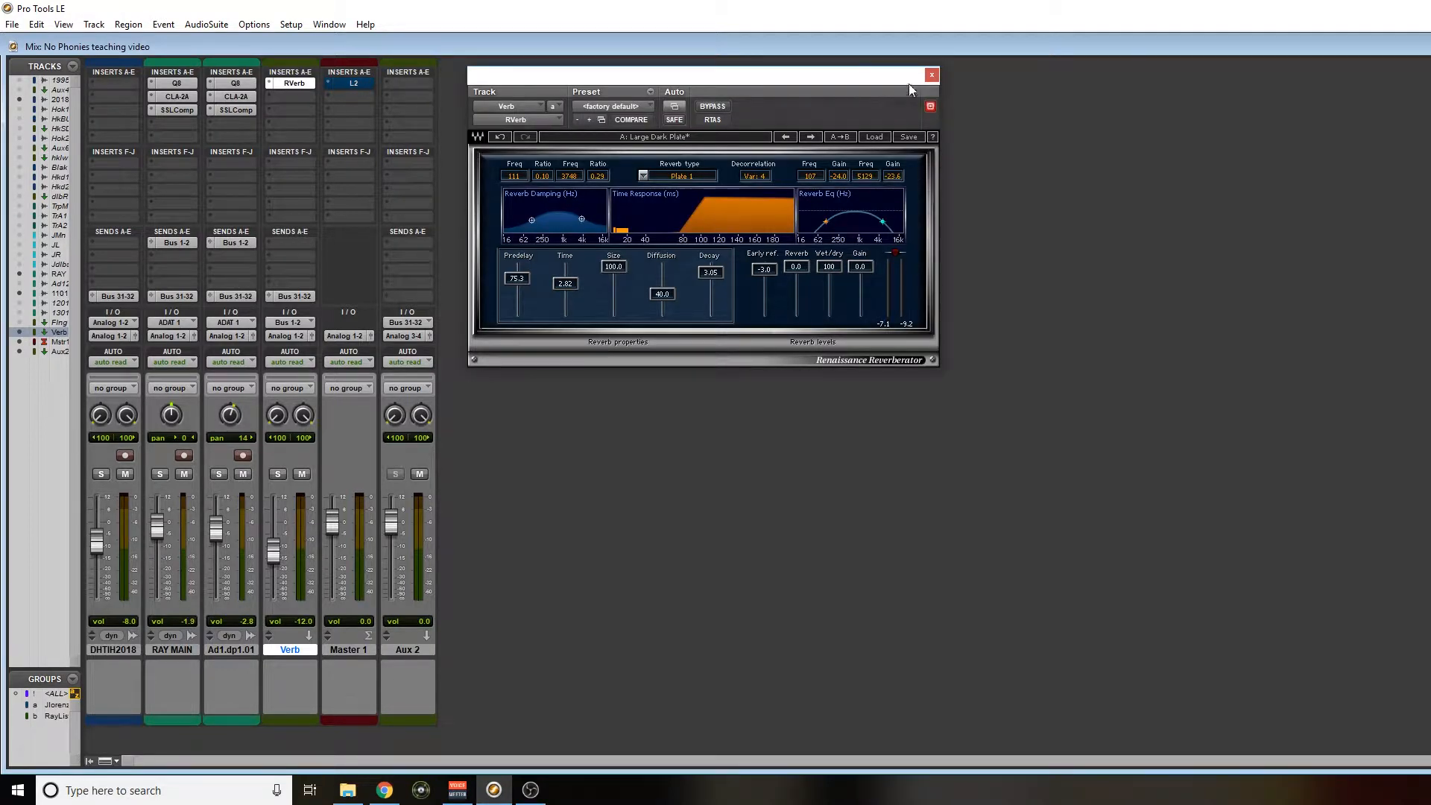
pyautogui.click(932, 75)
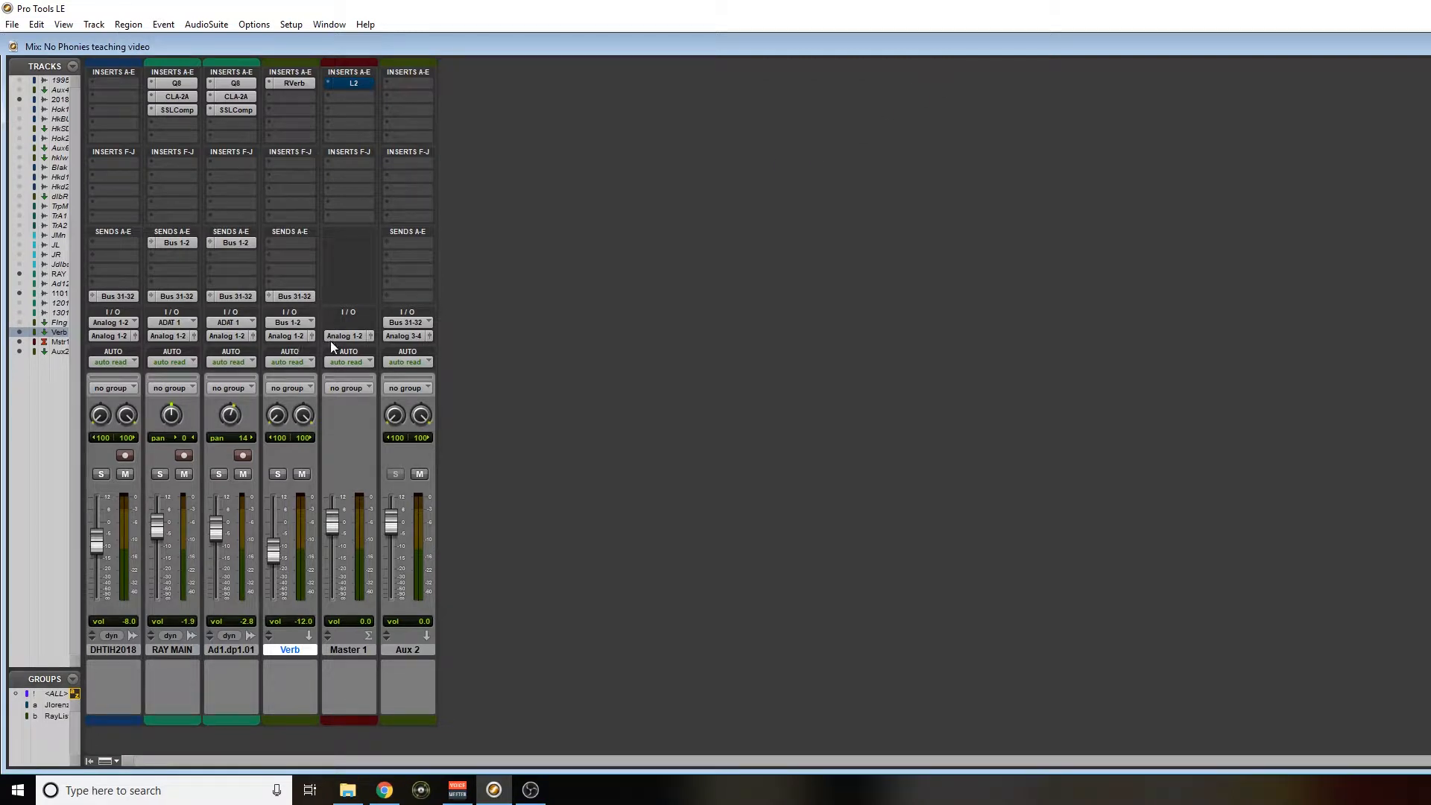
pyautogui.click(211, 246)
pyautogui.click(221, 247)
pyautogui.click(154, 242)
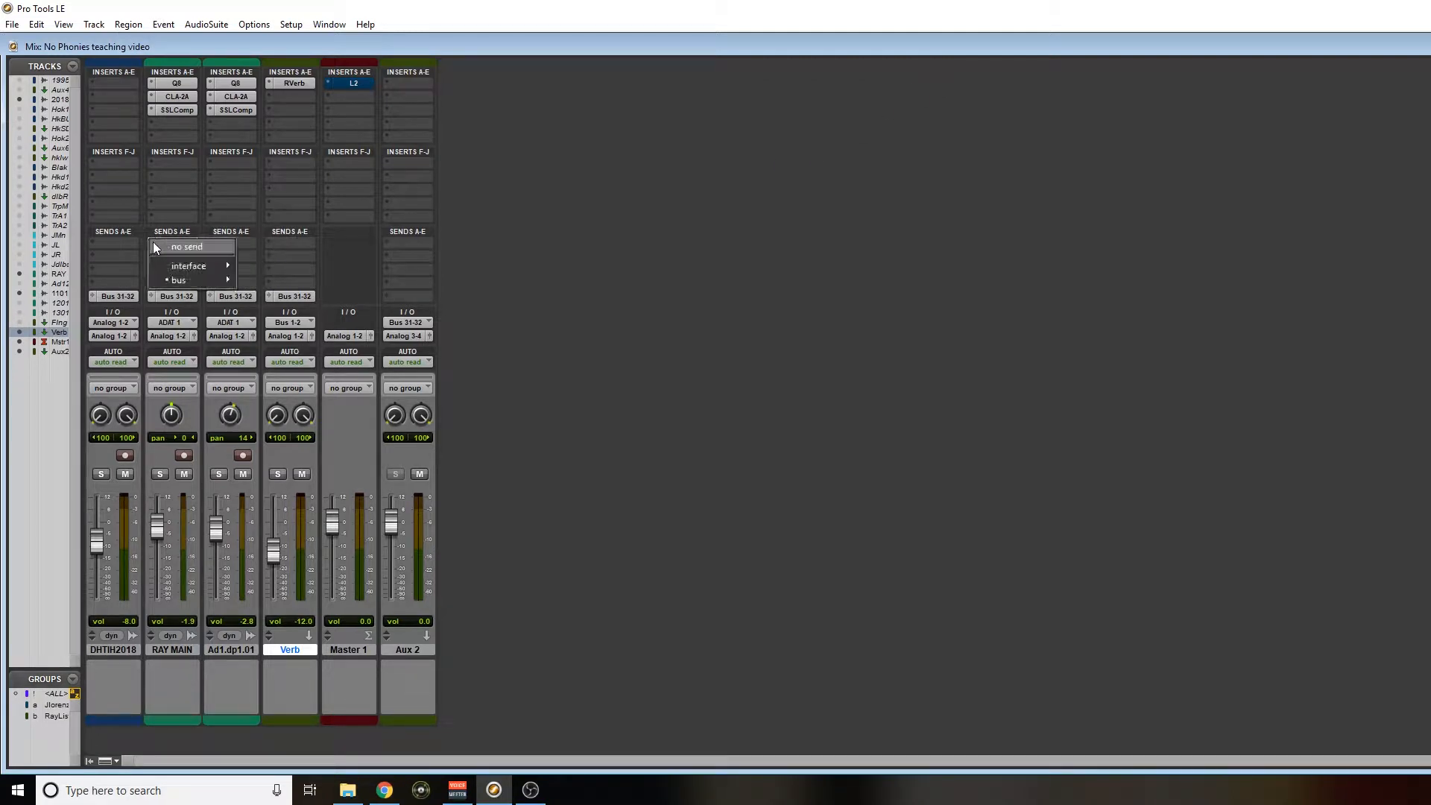
pyautogui.click(157, 247)
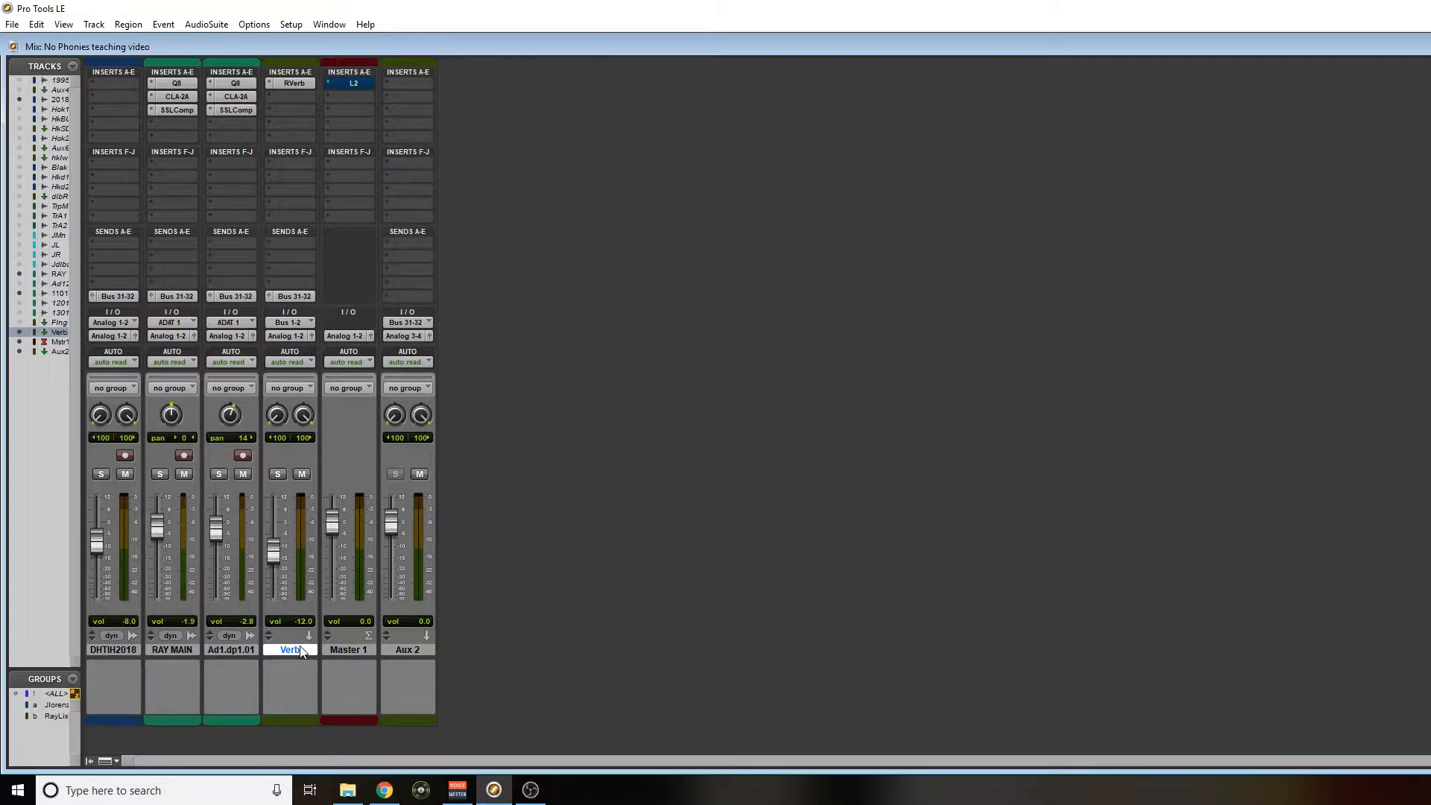
pyautogui.click(395, 651)
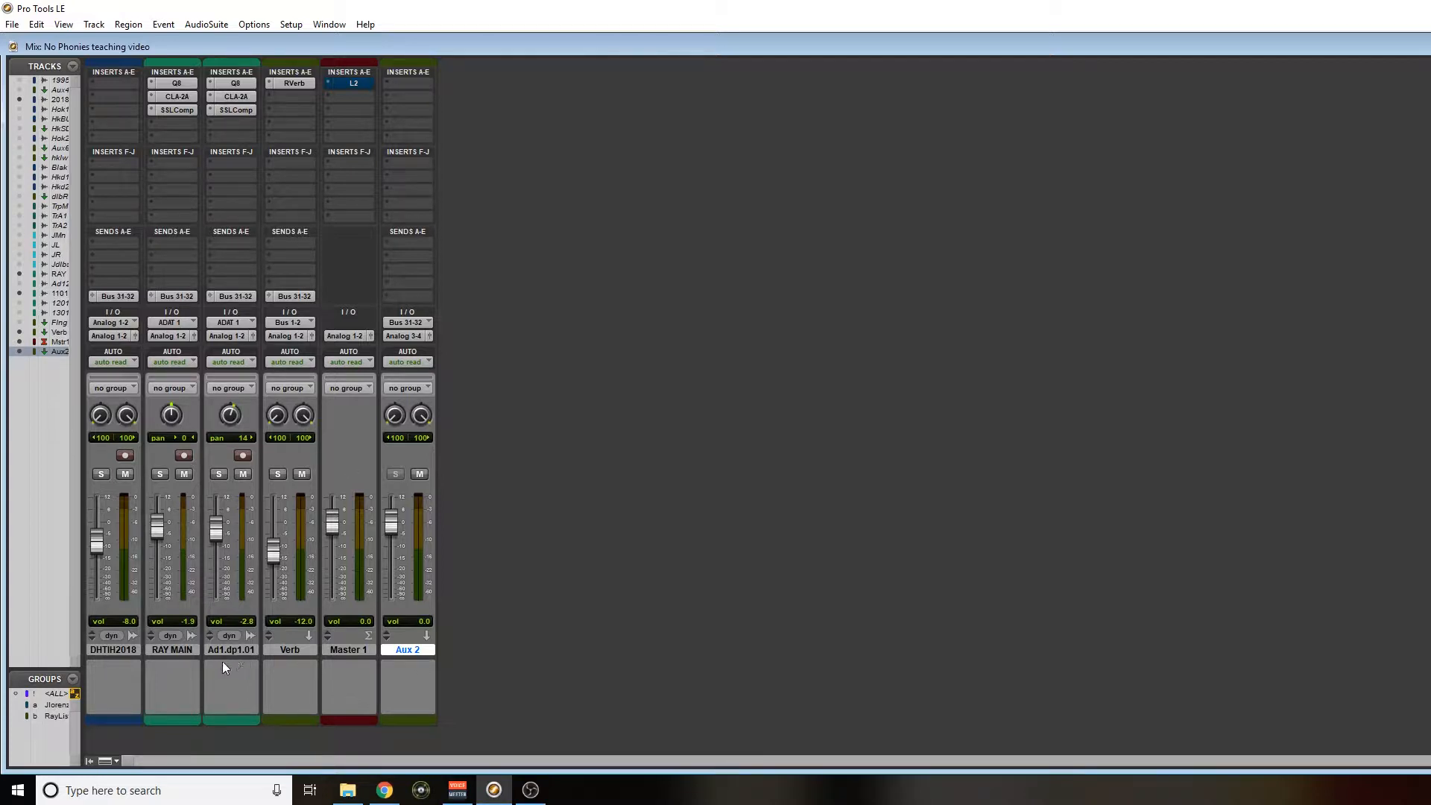
pyautogui.click(182, 650)
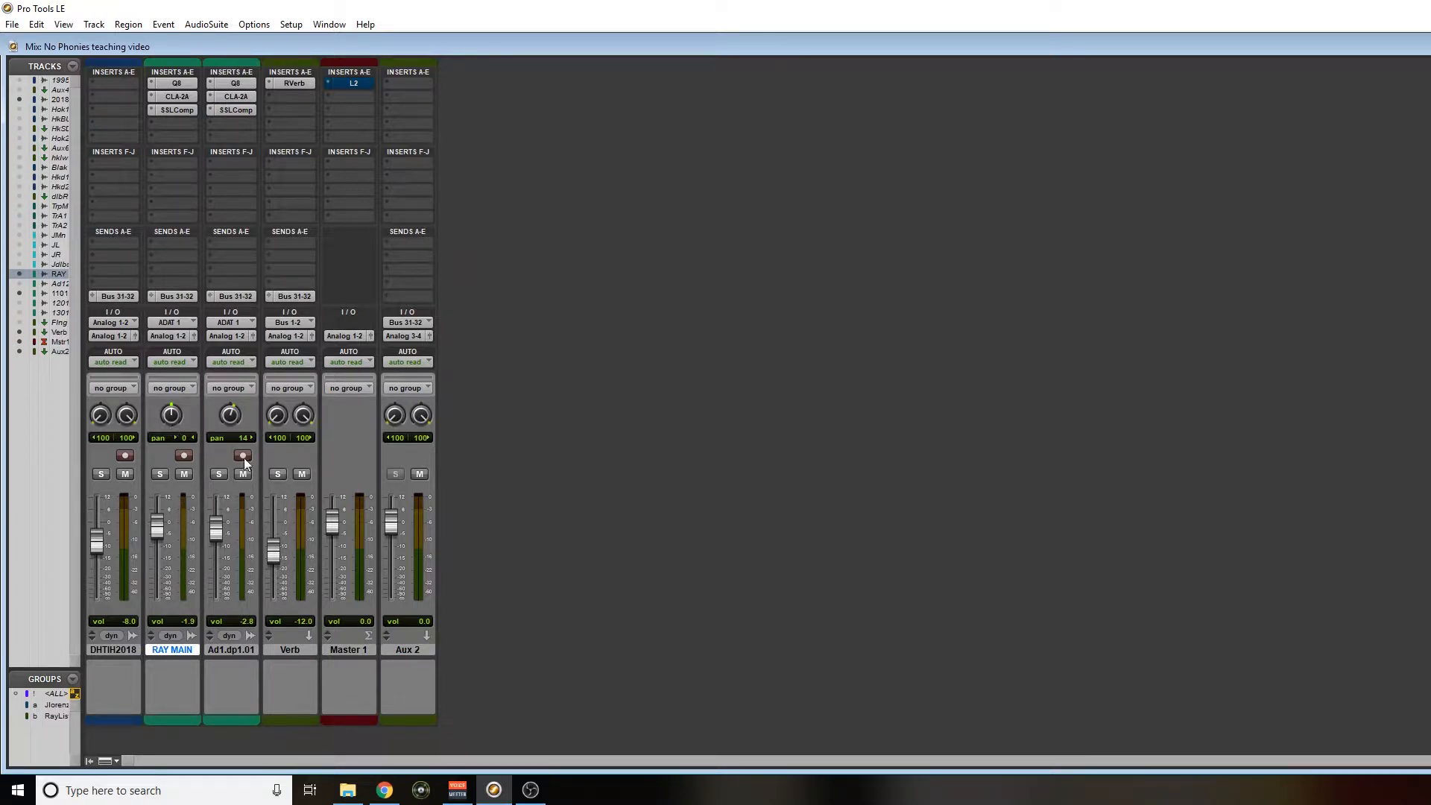
pyautogui.click(400, 652)
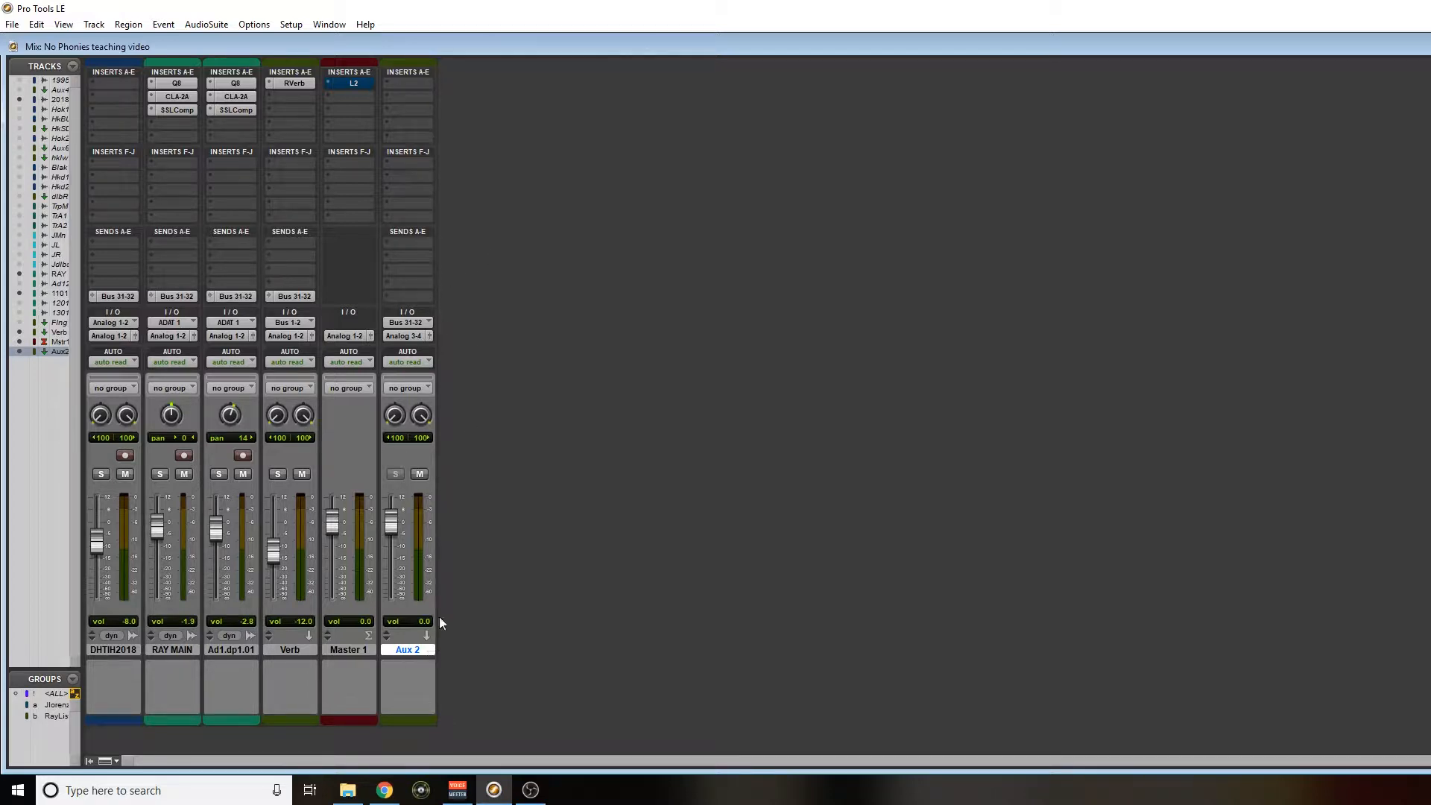
# Step: Set the Verb track's input to Bus 1-2 (Stereo)
pyautogui.click(297, 650)
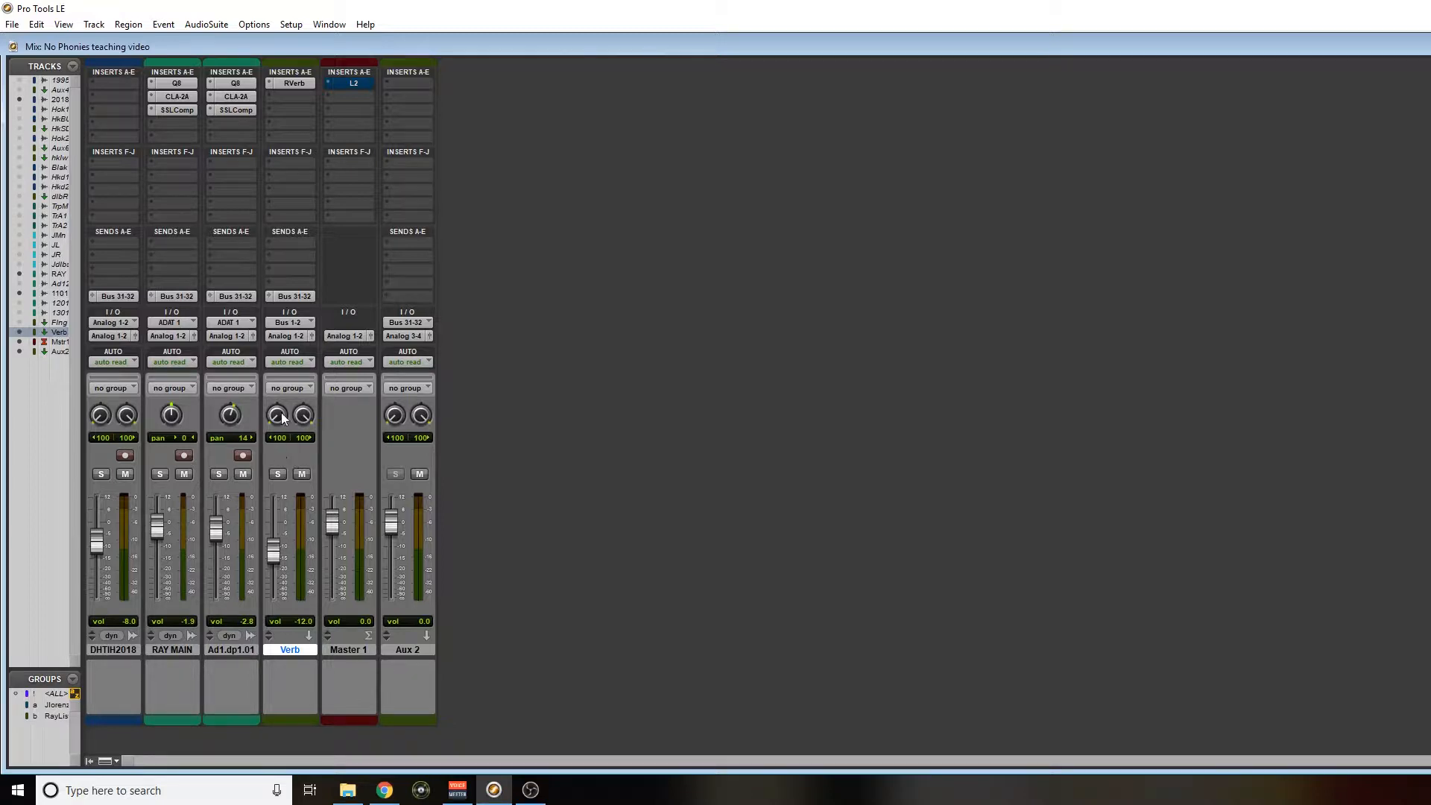
pyautogui.click(288, 323)
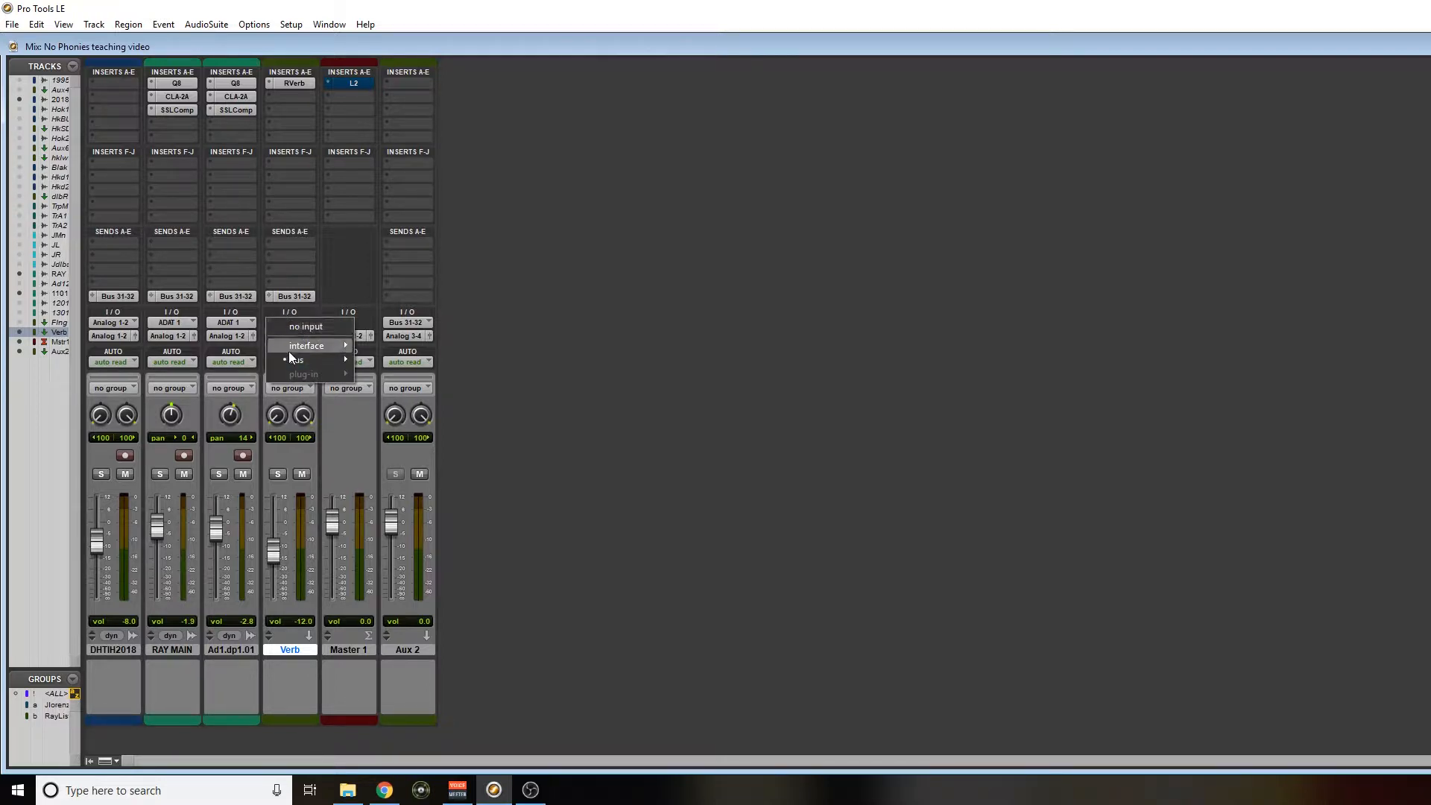
pyautogui.moveTo(290, 357)
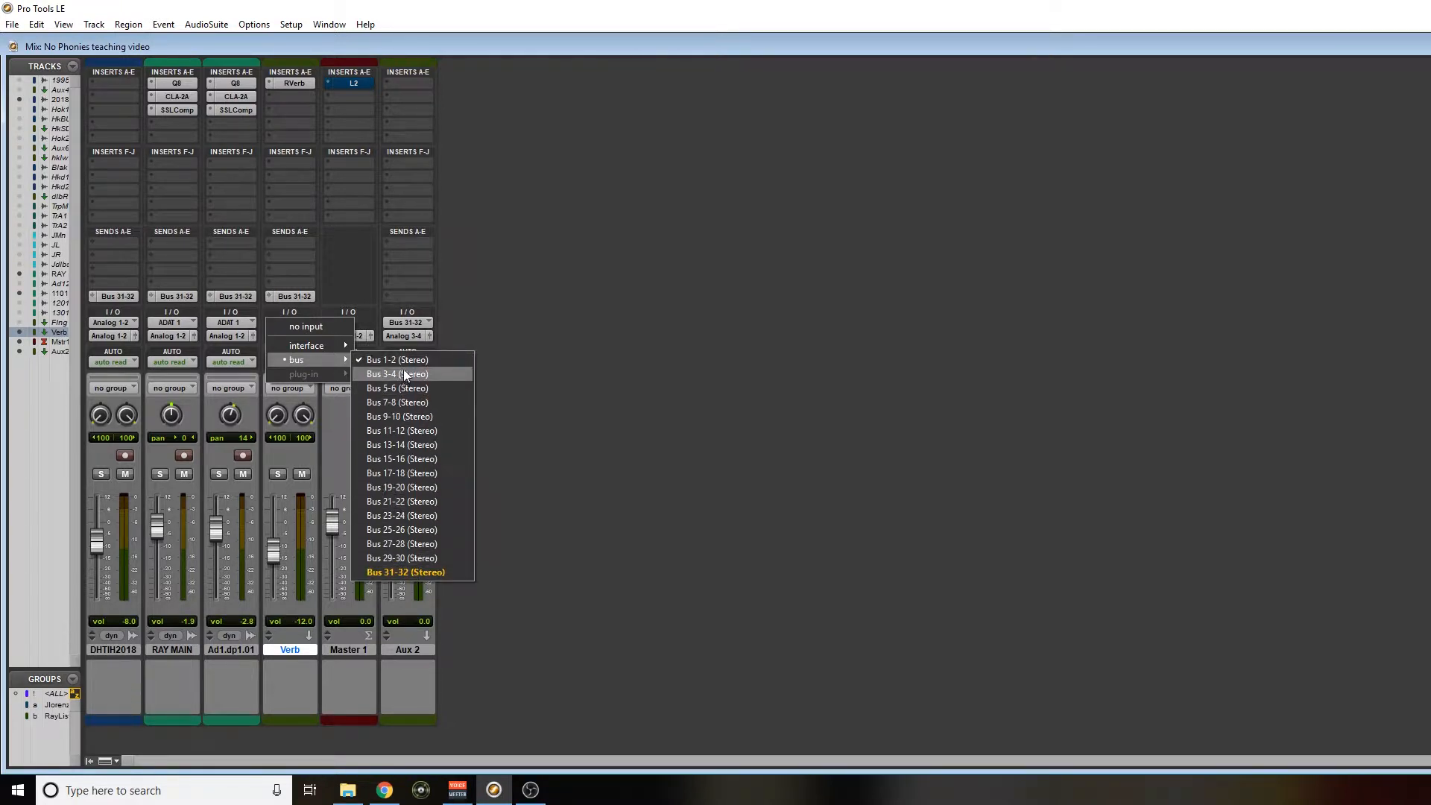
pyautogui.click(388, 361)
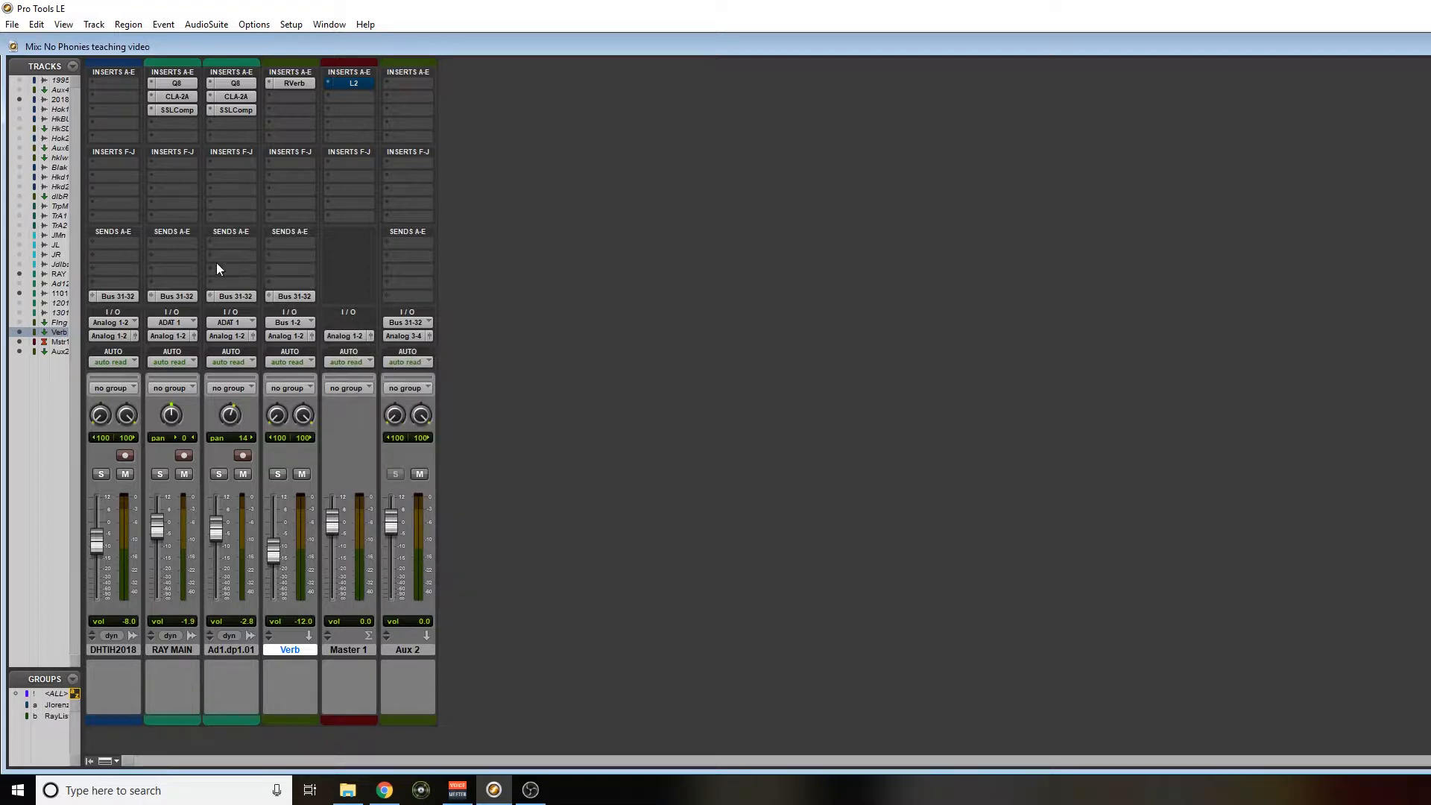
pyautogui.click(173, 650)
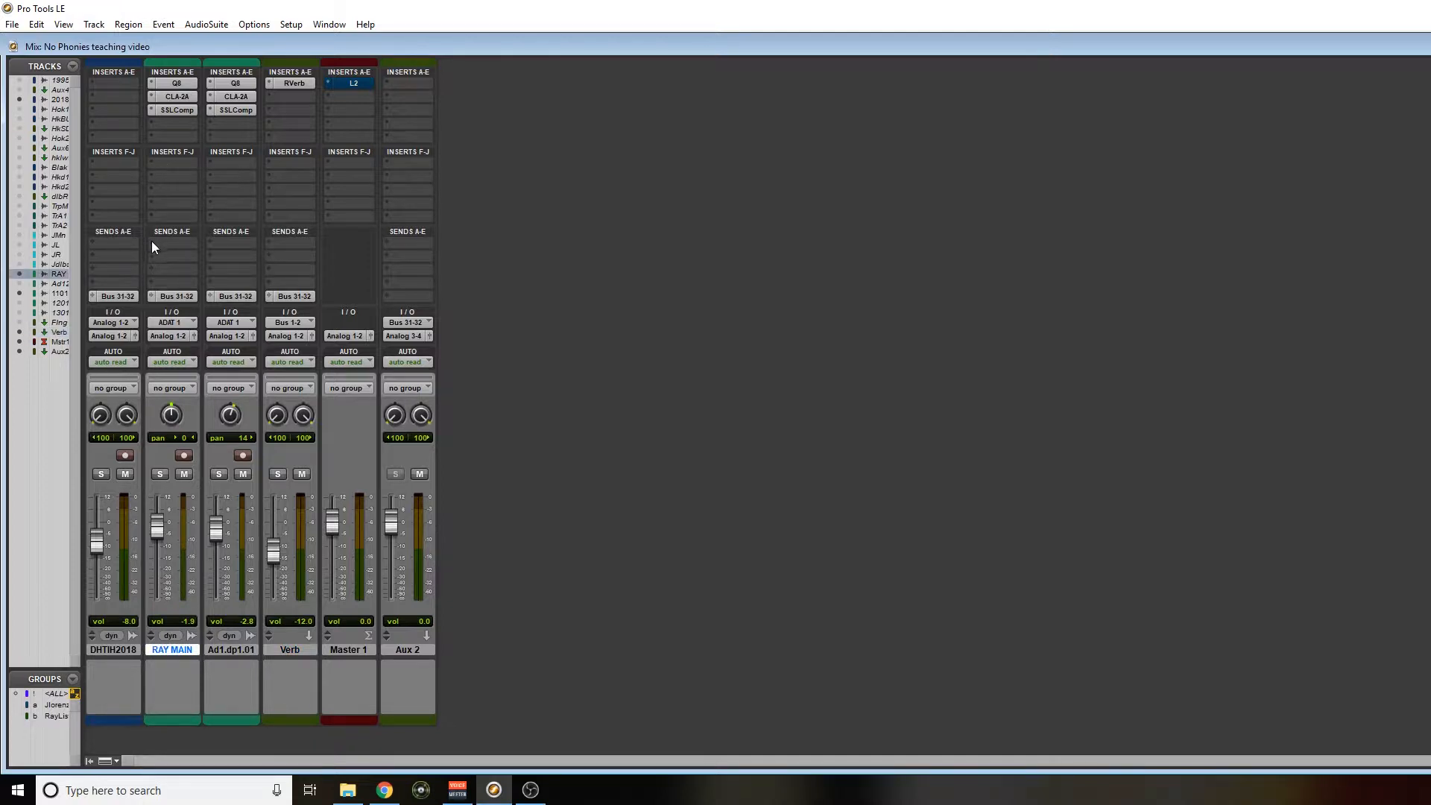
pyautogui.click(296, 324)
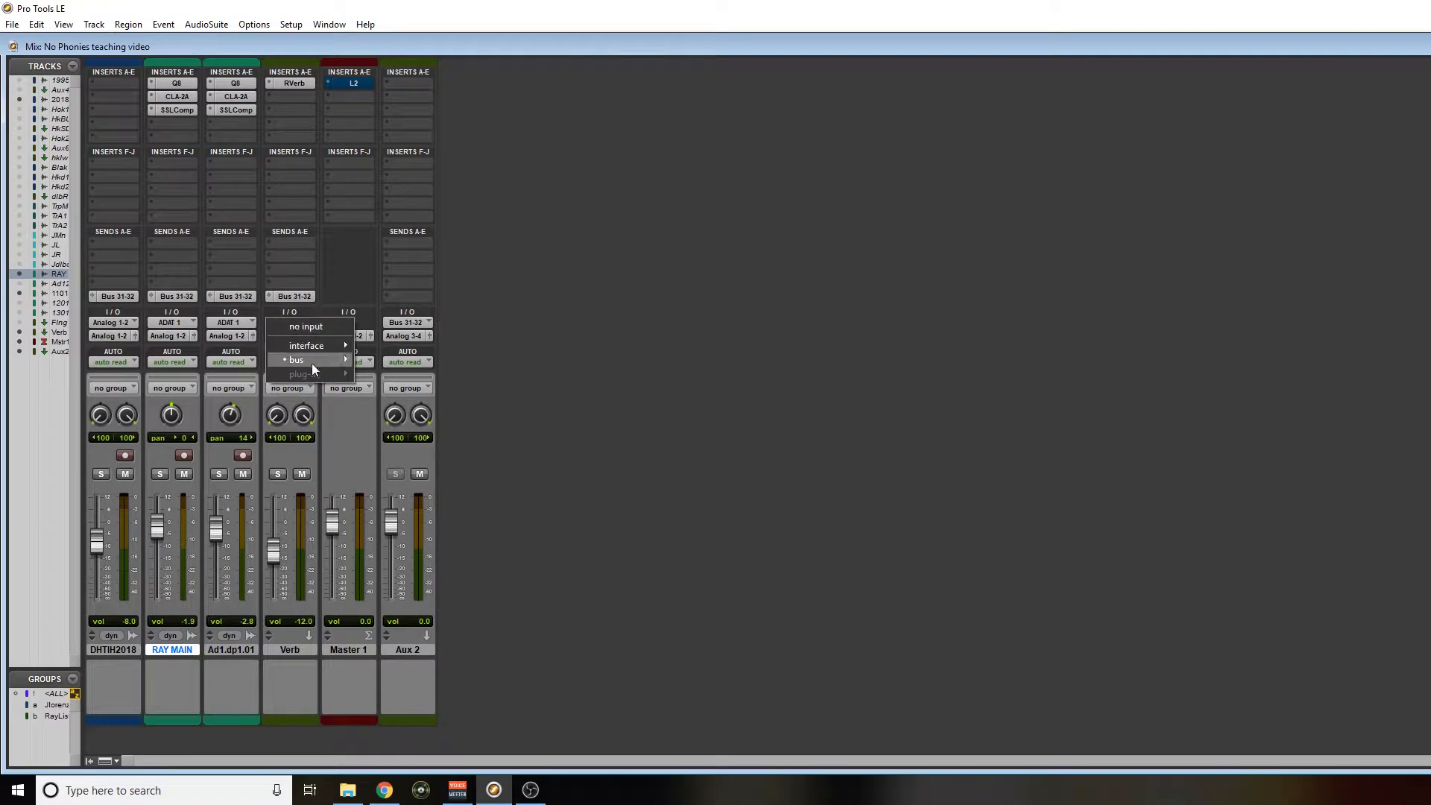
pyautogui.moveTo(349, 361)
pyautogui.click(567, 342)
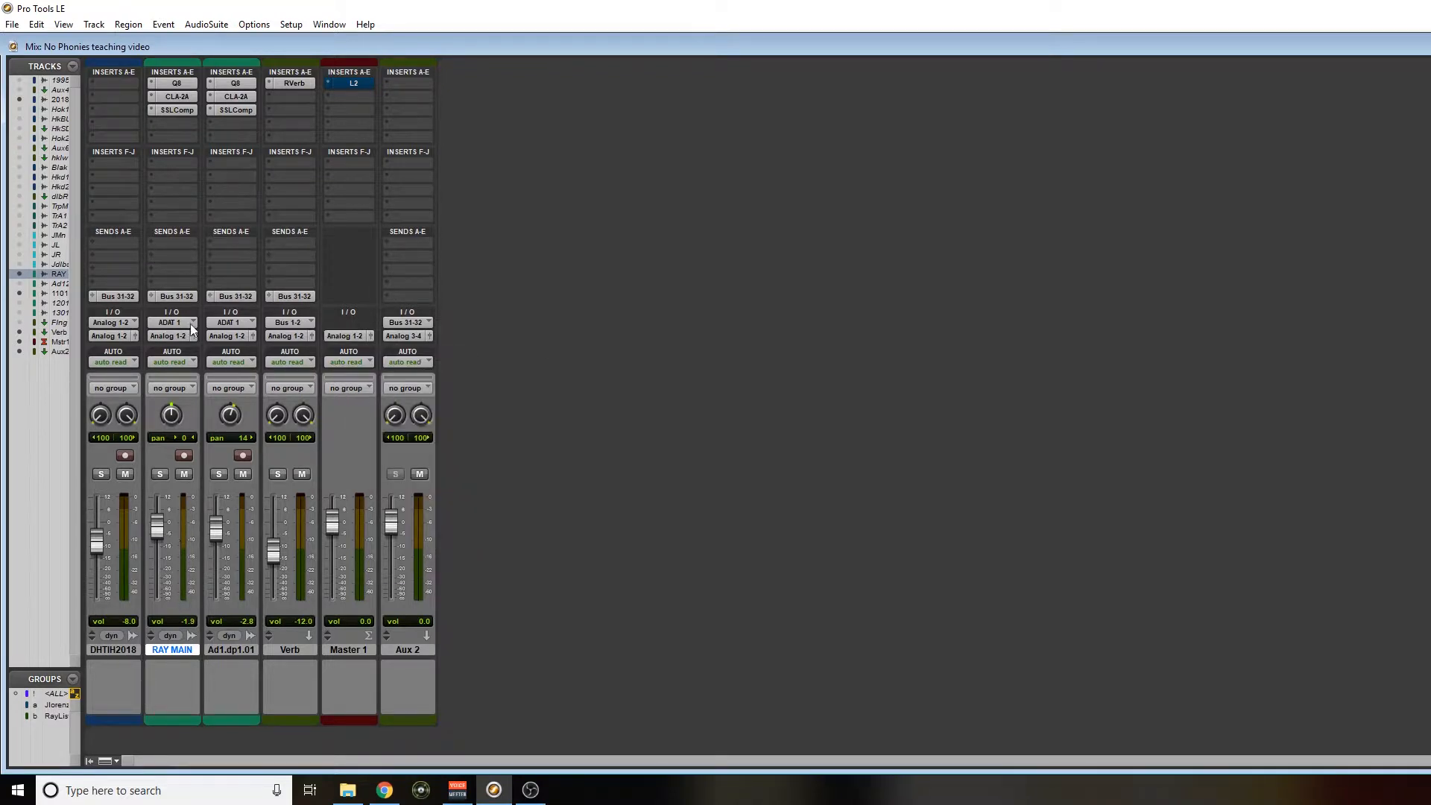
# Step: Add a Bus 1-2 (Stereo) send to the RAY MAIN track and raise its level to about -0.3 dB
pyautogui.click(154, 249)
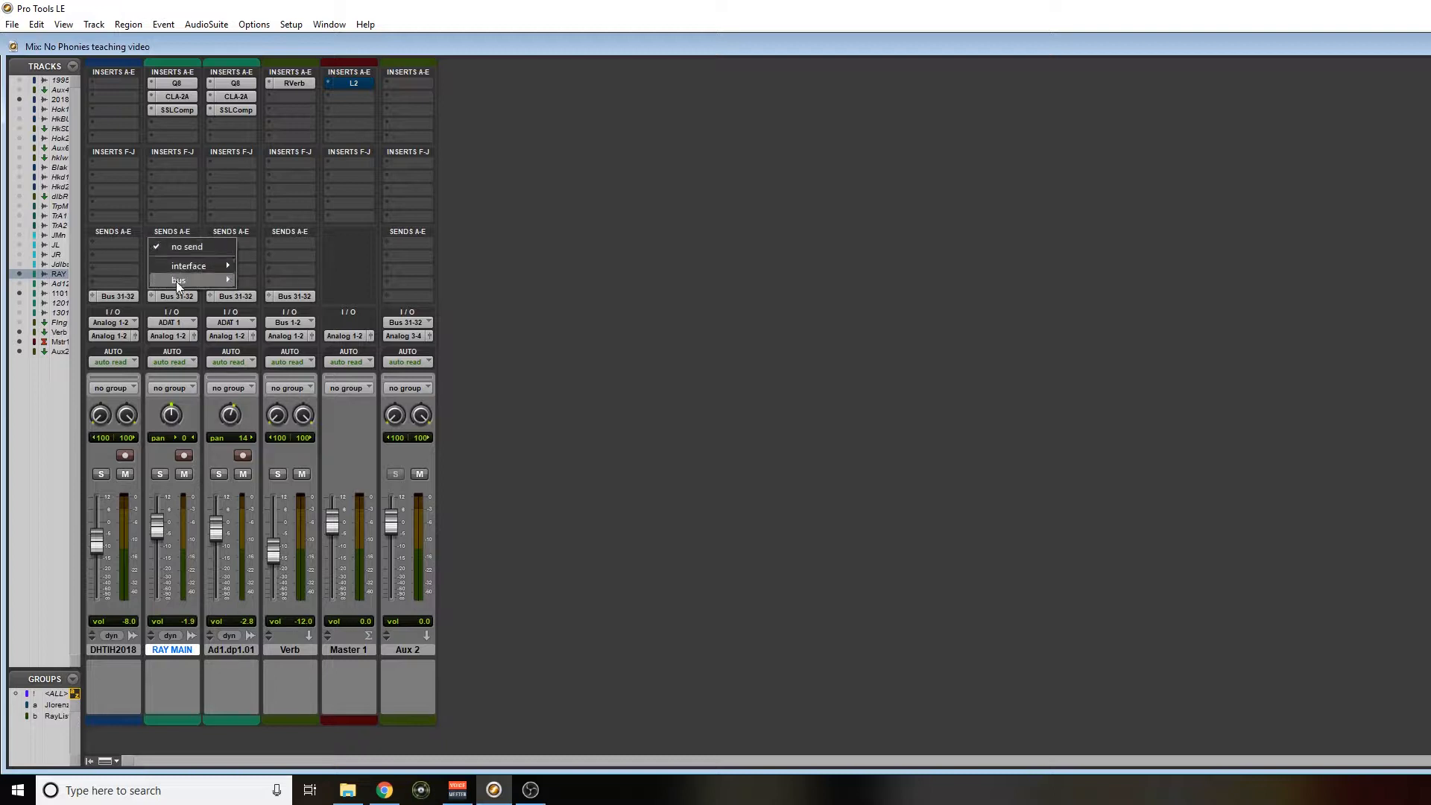
pyautogui.moveTo(176, 281)
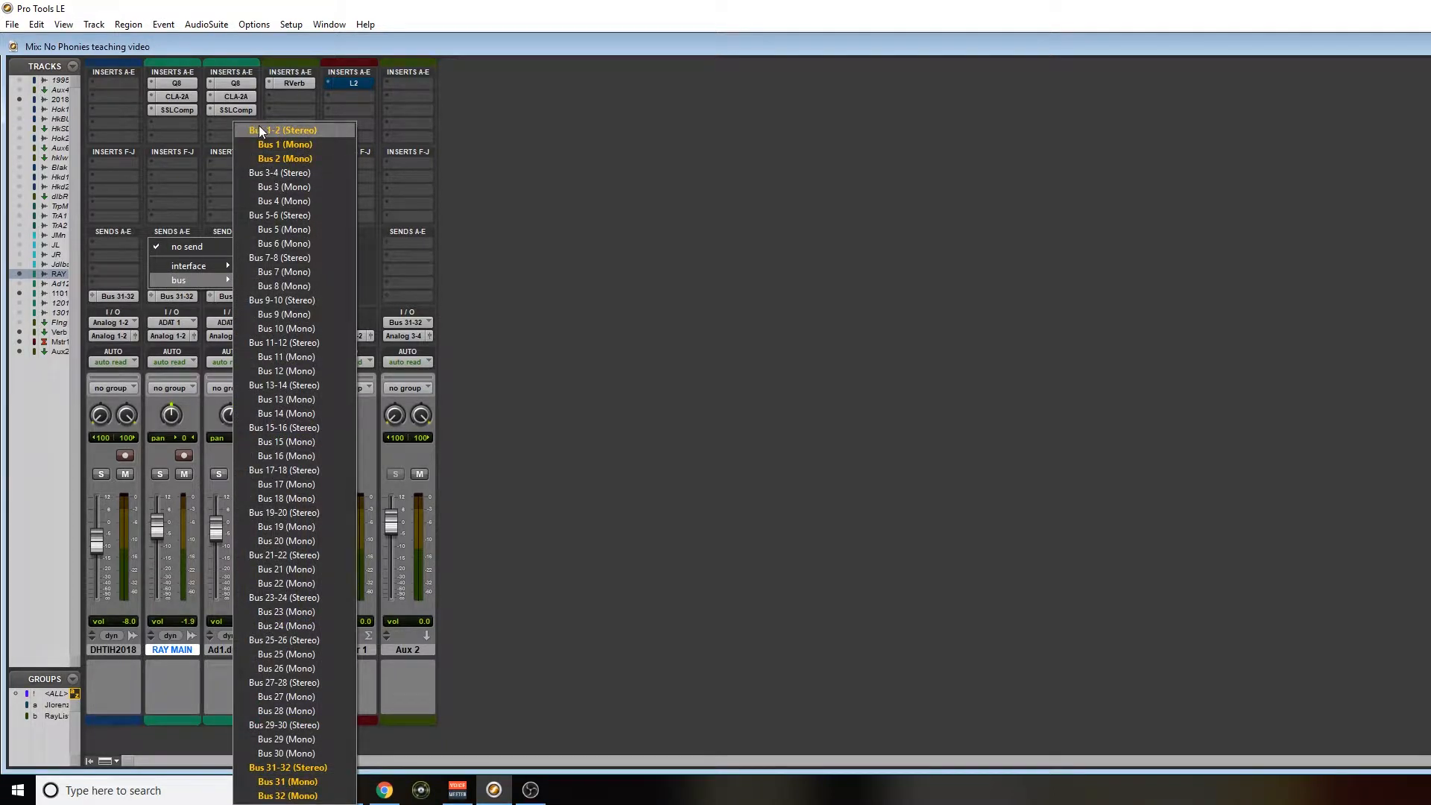
pyautogui.click(282, 130)
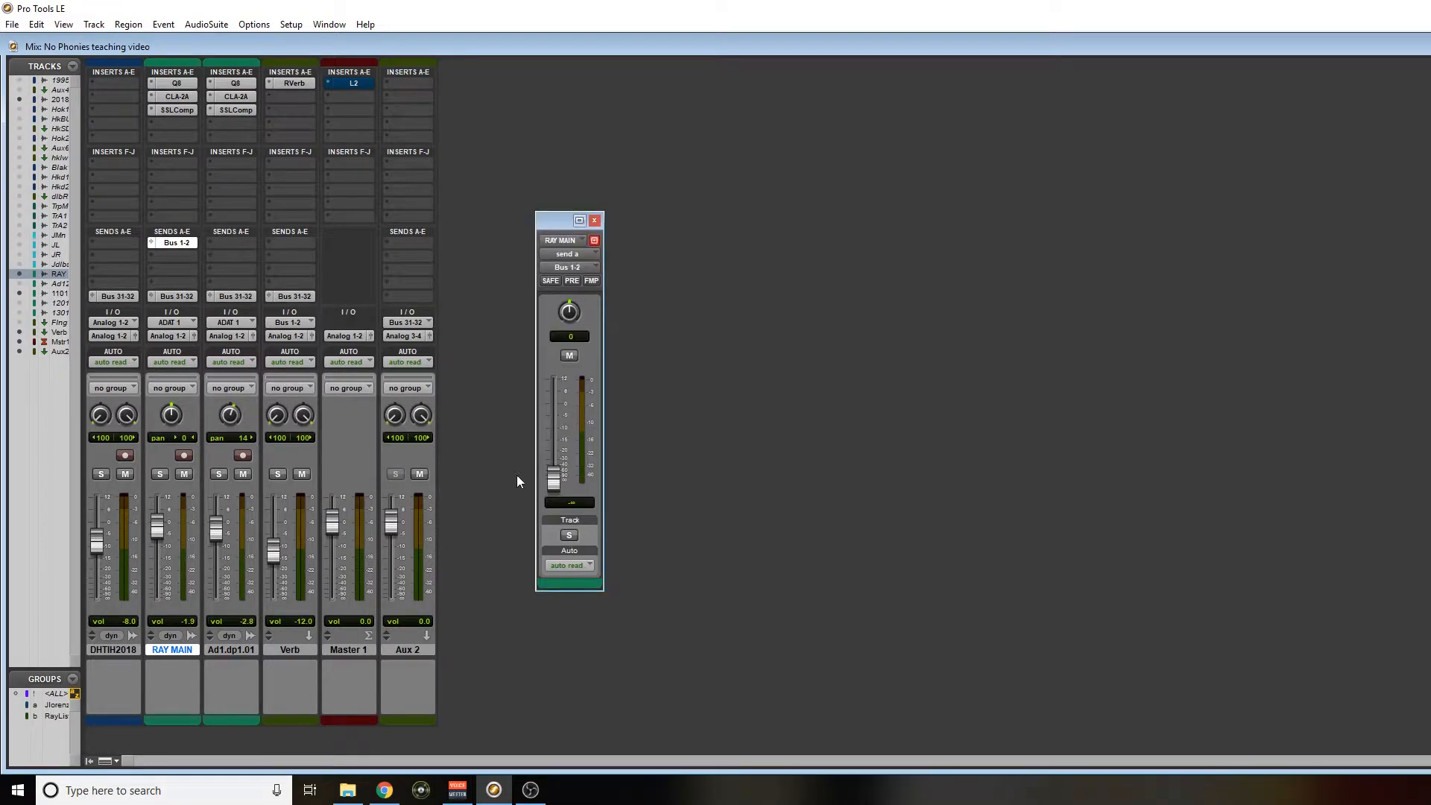
pyautogui.moveTo(559, 221); pyautogui.dragTo(526, 201)
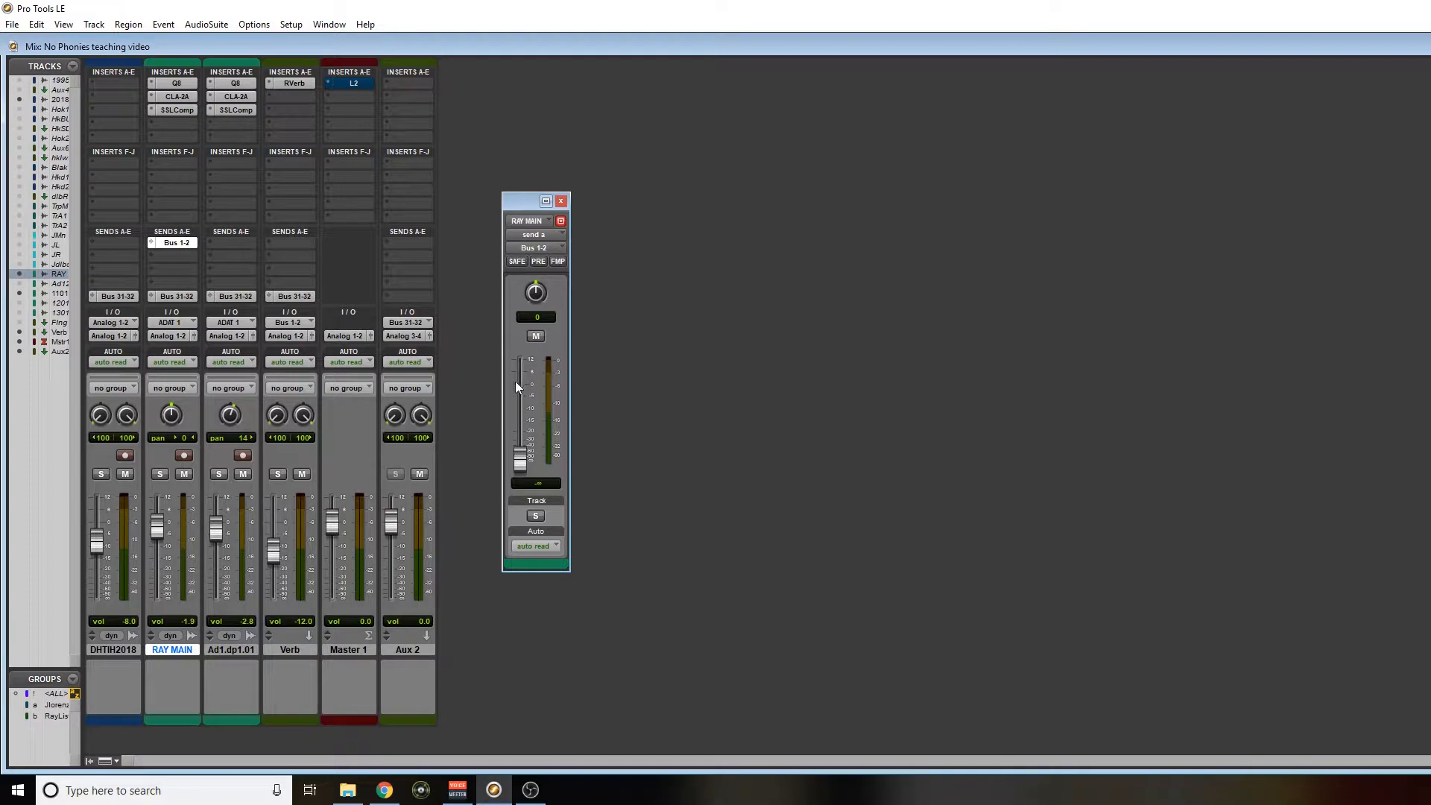
pyautogui.moveTo(520, 456); pyautogui.dragTo(520, 387)
# Step: Add a Bus 1-2 (Stereo) send to Ad1.dp1.01 at about +0.3 dB, and close the send window after checking RVerb
pyautogui.click(205, 247)
pyautogui.moveTo(228, 277)
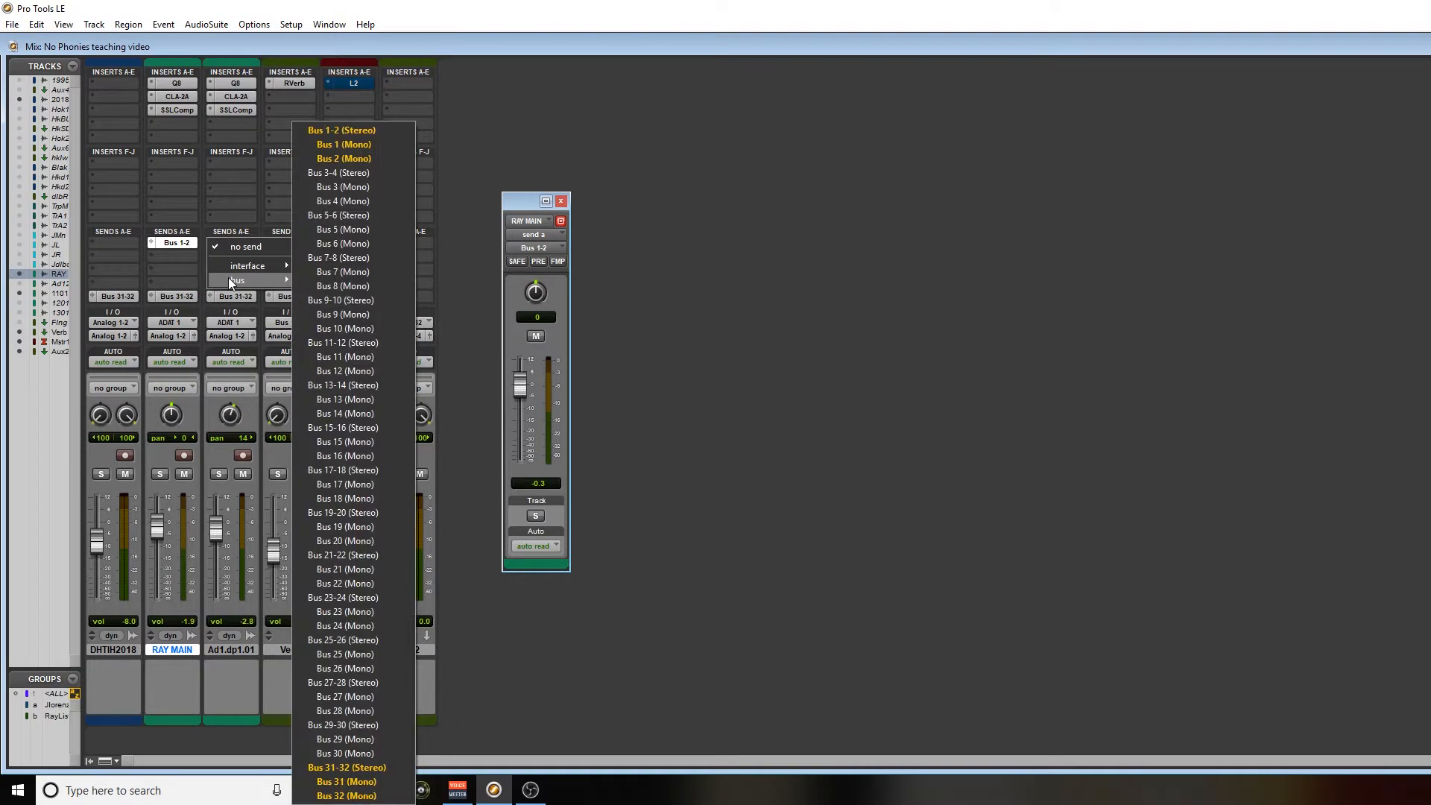
pyautogui.click(334, 129)
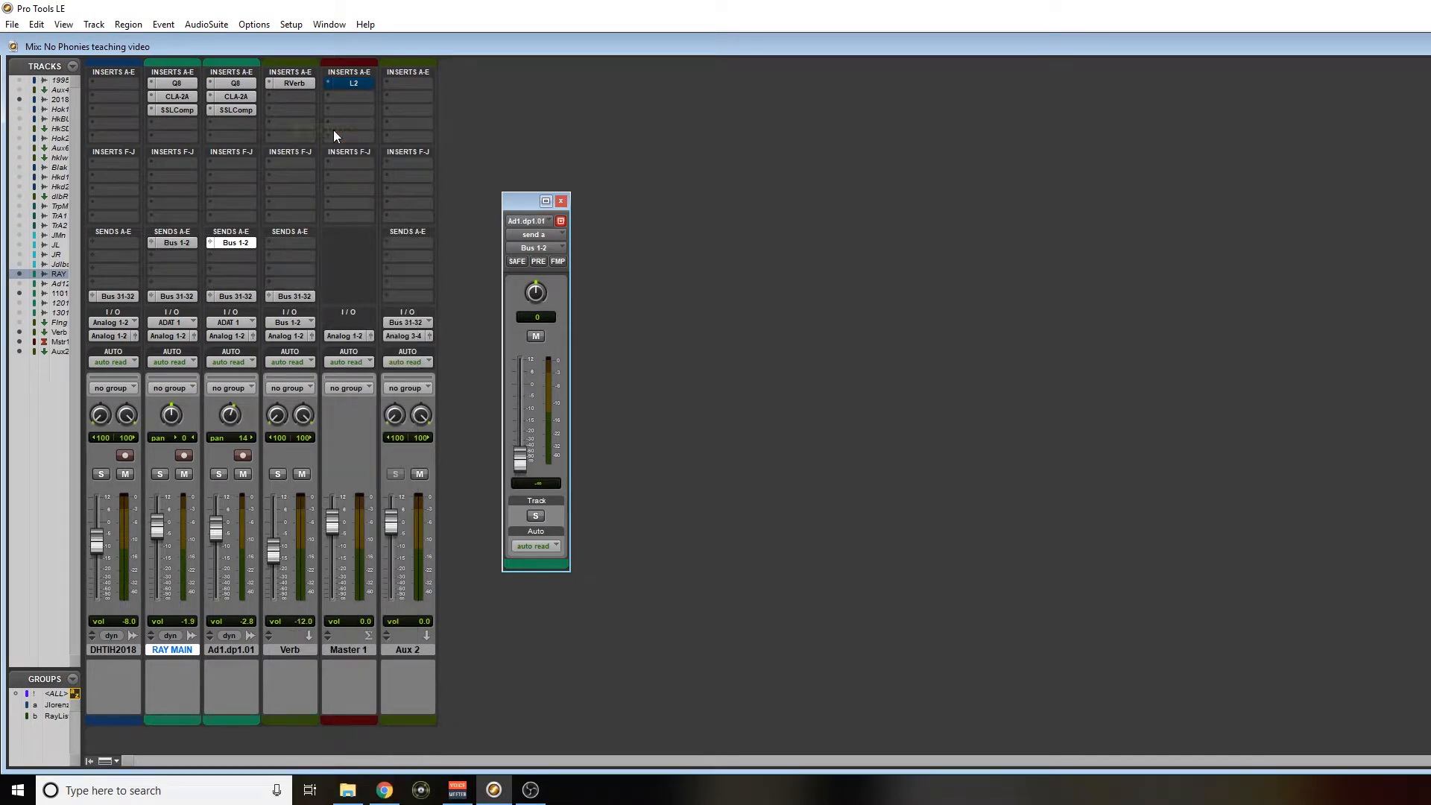
pyautogui.moveTo(519, 460); pyautogui.dragTo(526, 386)
pyautogui.click(293, 83)
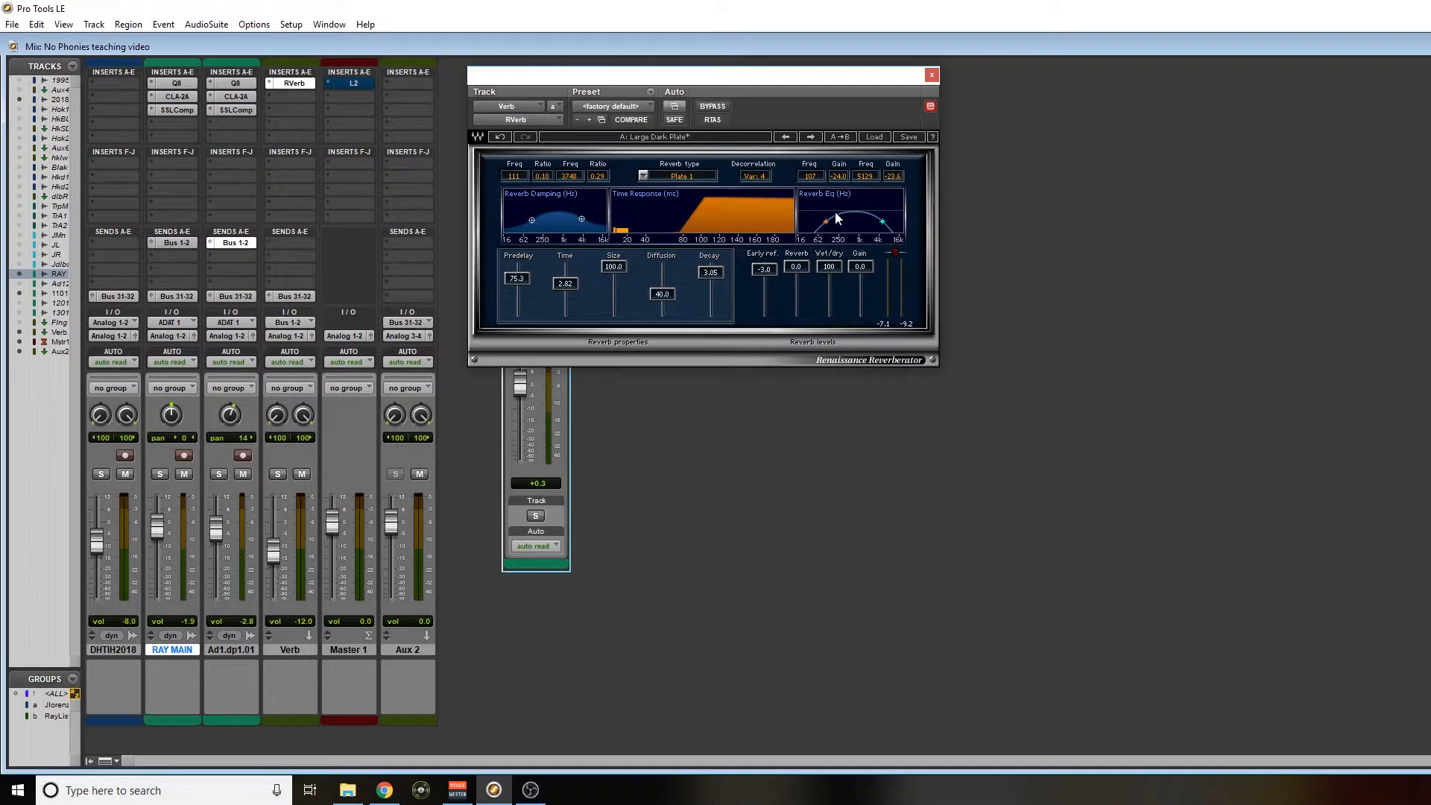
pyautogui.click(932, 76)
pyautogui.click(565, 196)
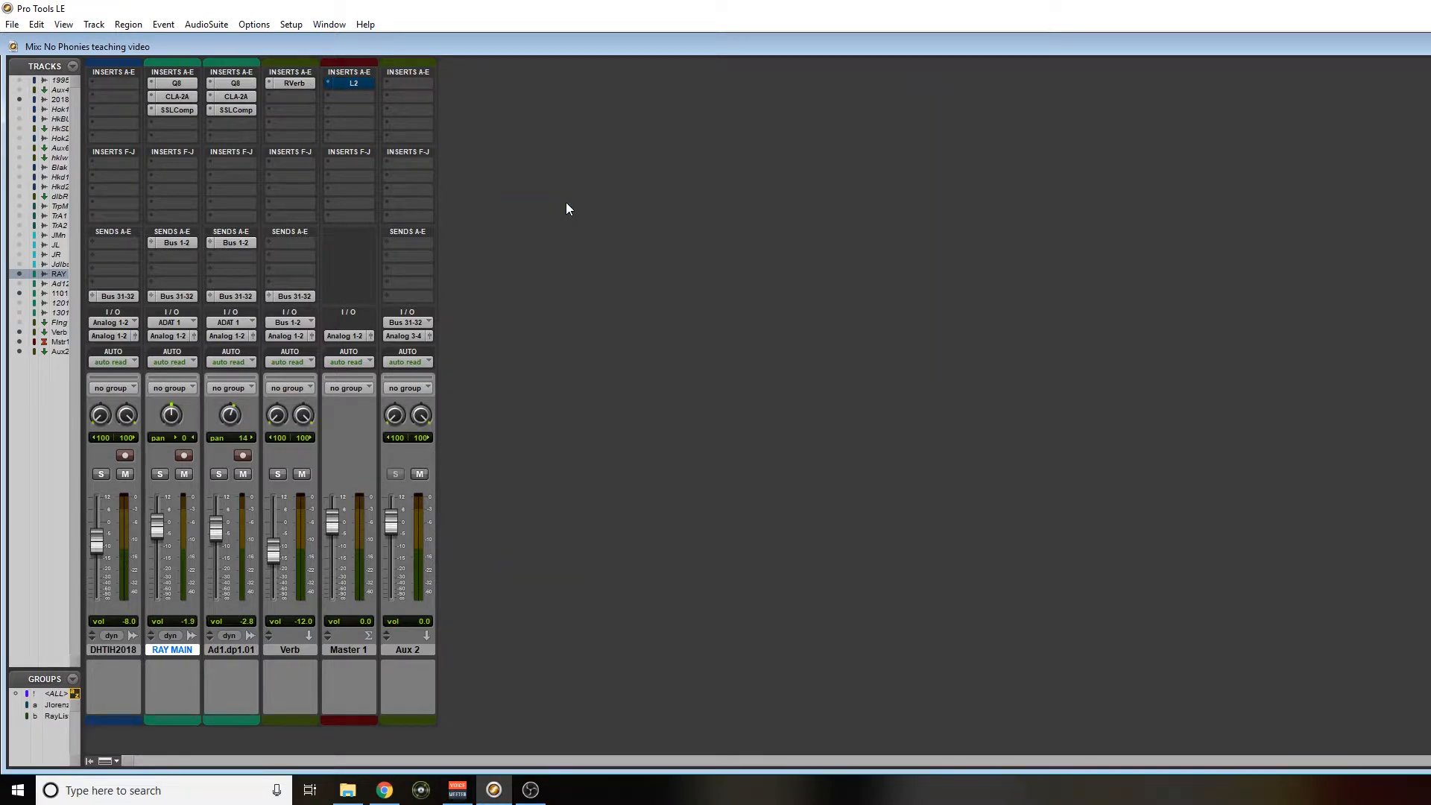
# Step: Play the vocal section from bar 121, trying the Verb fader at 0.0 dB and lowering it to about -14.8 dB
pyautogui.hotkey('ctrl', '=')
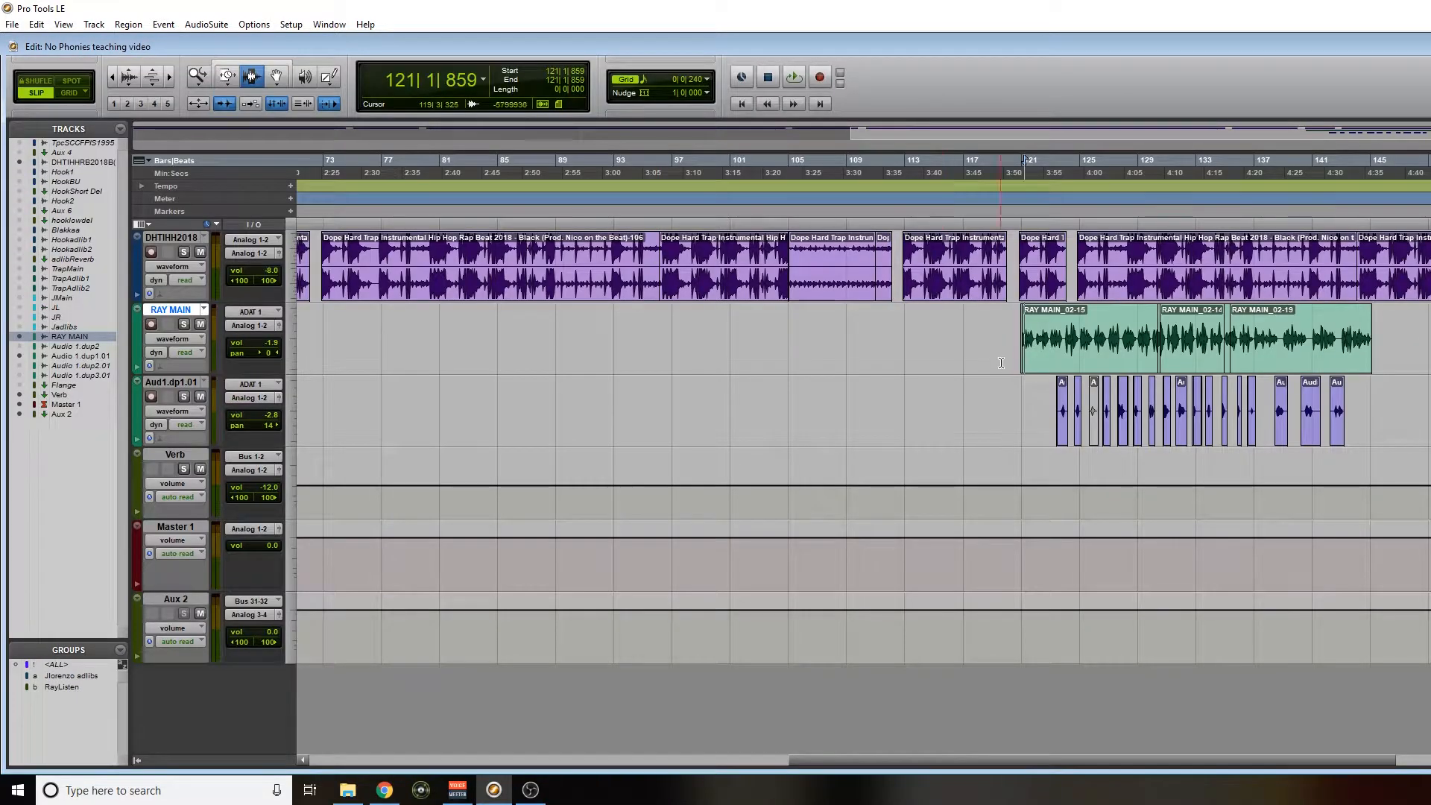
pyautogui.moveTo(1015, 357); pyautogui.dragTo(1377, 434)
pyautogui.hotkey('ctrl', '=')
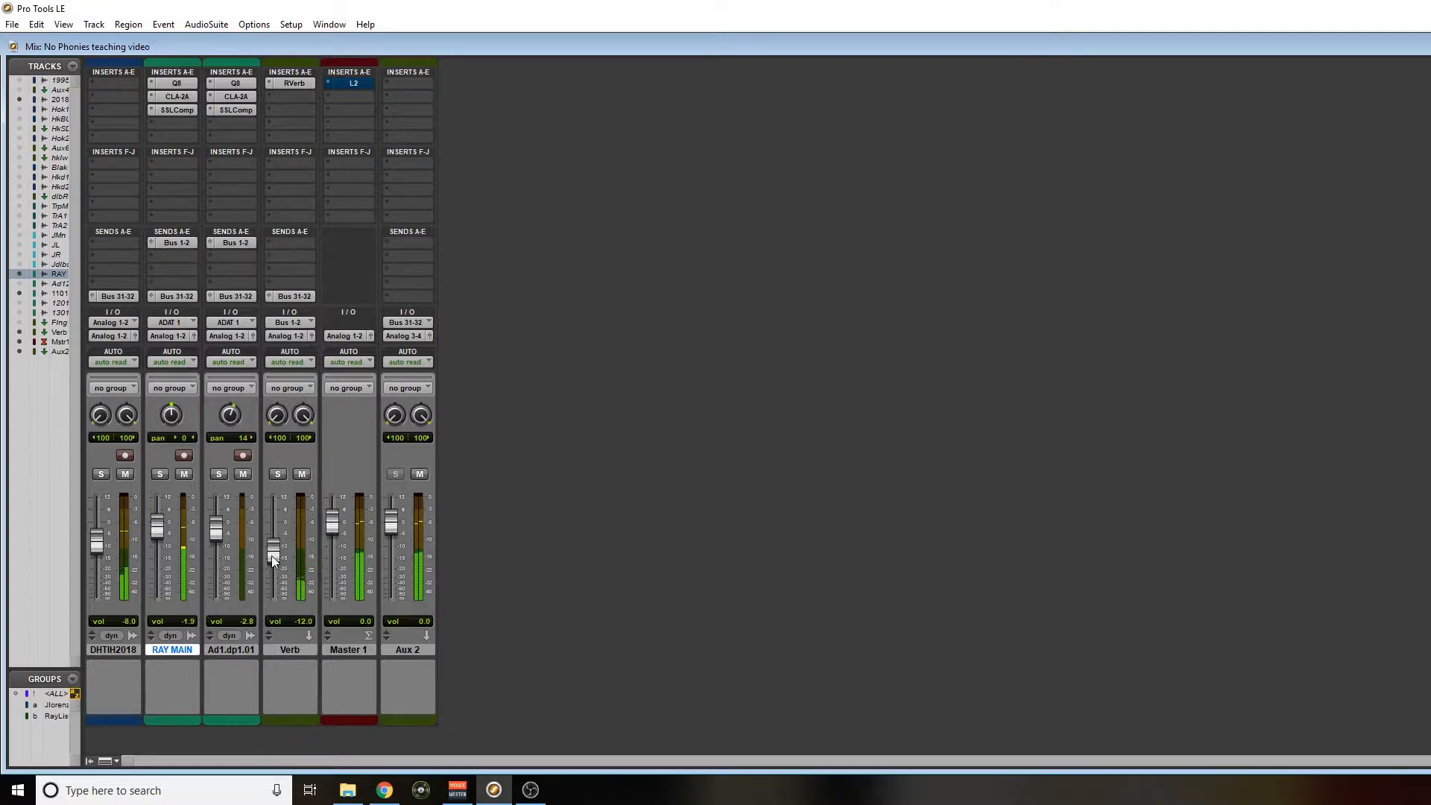
pyautogui.moveTo(272, 556); pyautogui.dragTo(271, 529)
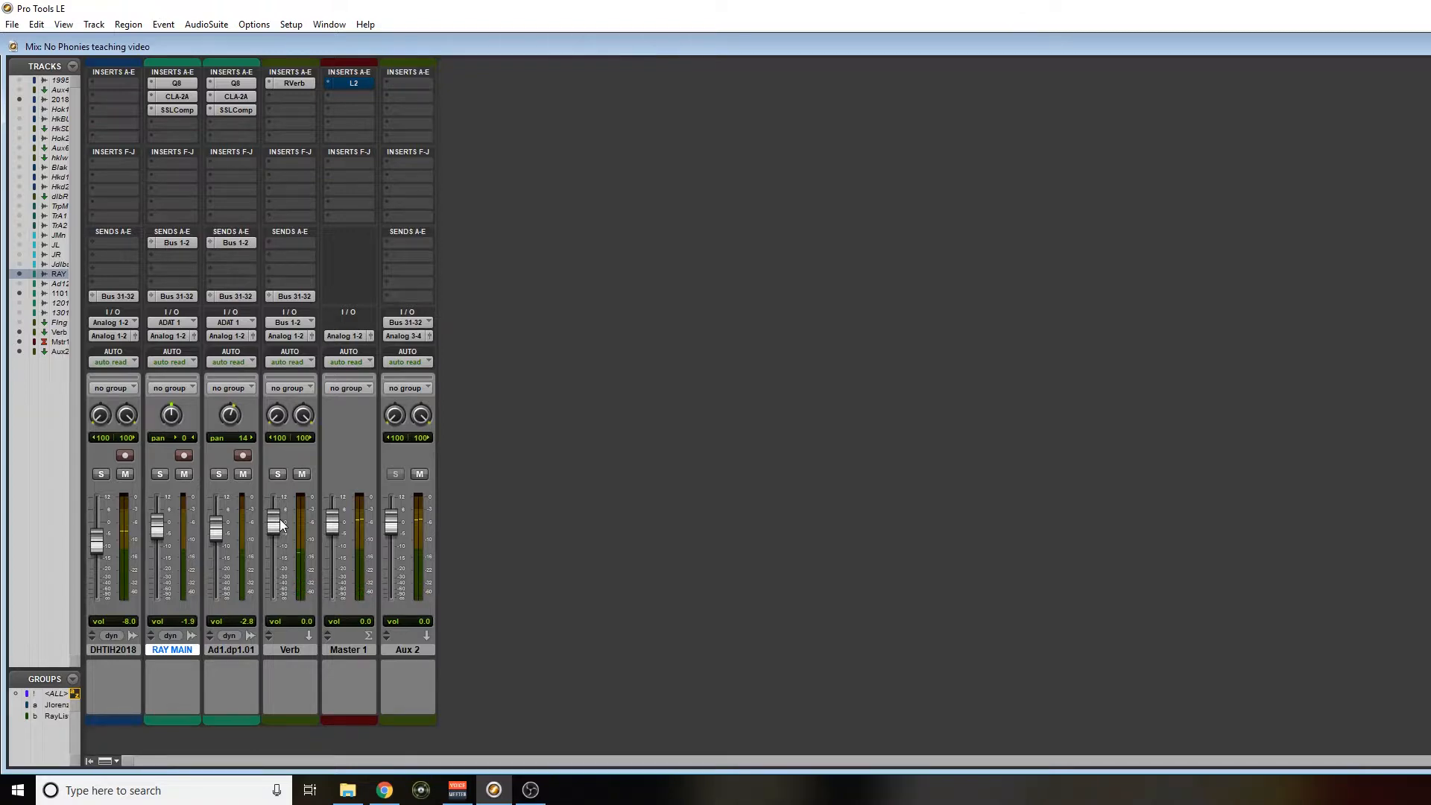
pyautogui.moveTo(279, 524); pyautogui.dragTo(275, 561)
pyautogui.hotkey('ctrl', '=')
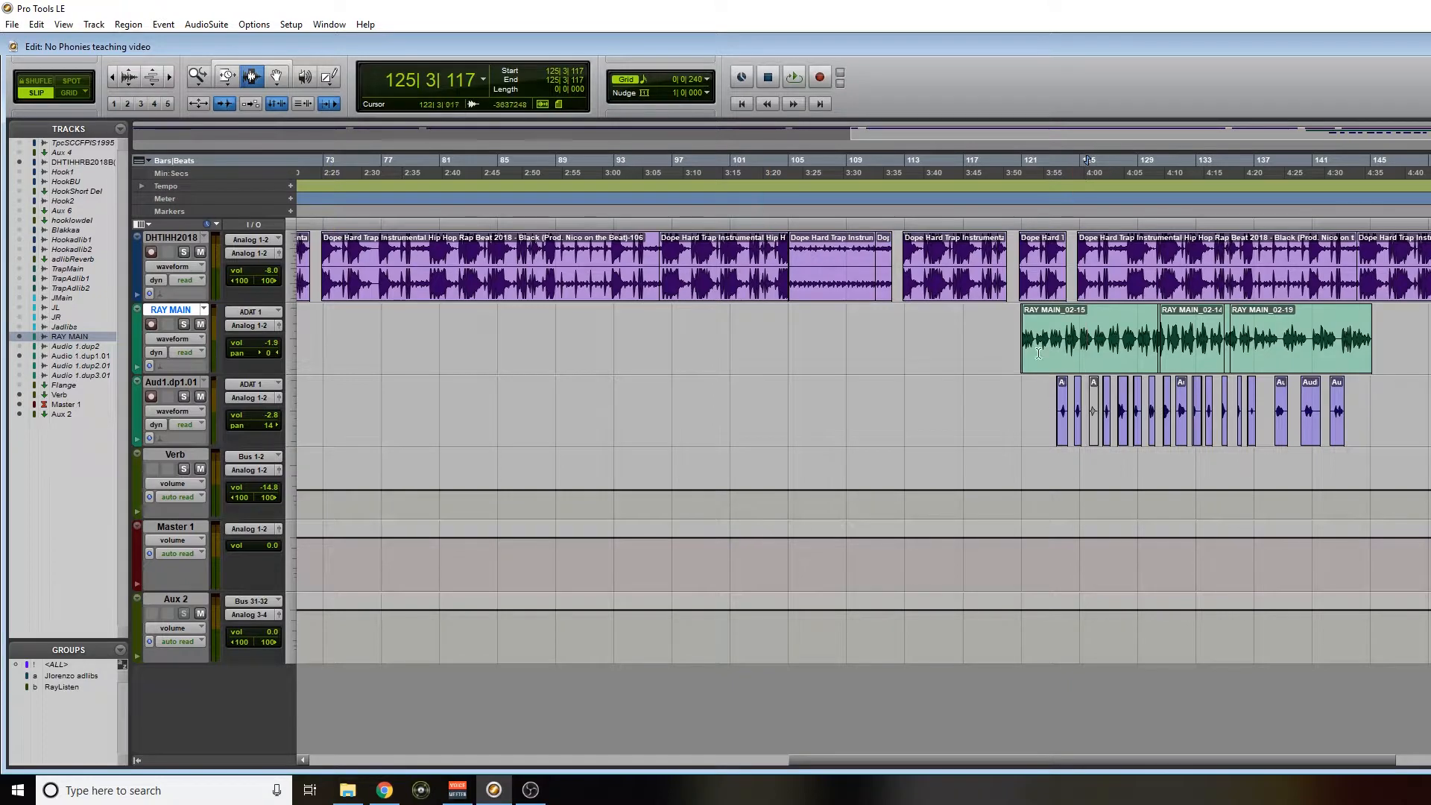
# Step: Replay the vocals from about bar 121 to 138 and raise the Verb fader to about -7.0 dB
pyautogui.moveTo(1020, 343); pyautogui.dragTo(1279, 405)
pyautogui.press('space')
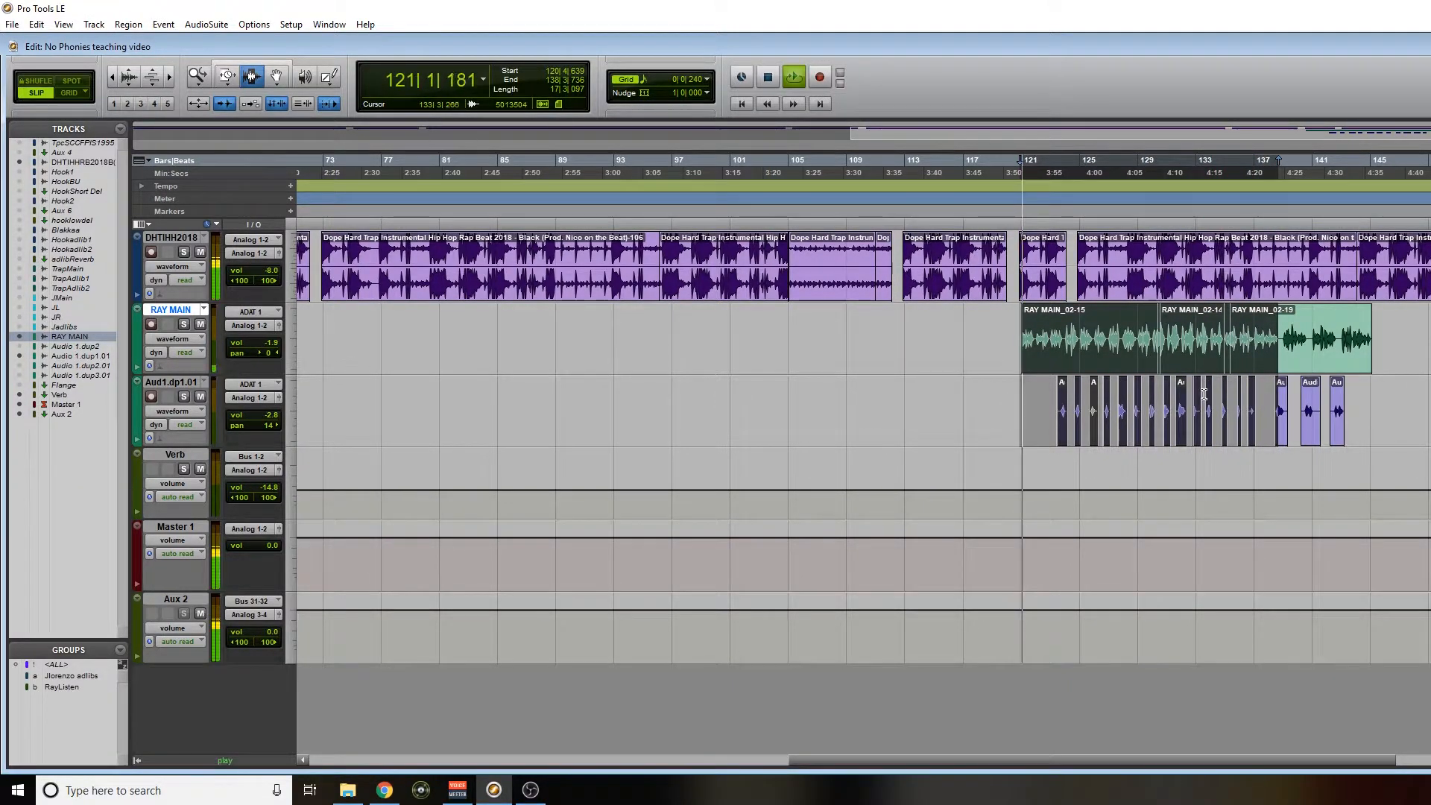
pyautogui.hotkey('ctrl', '=')
pyautogui.moveTo(275, 565); pyautogui.dragTo(275, 547)
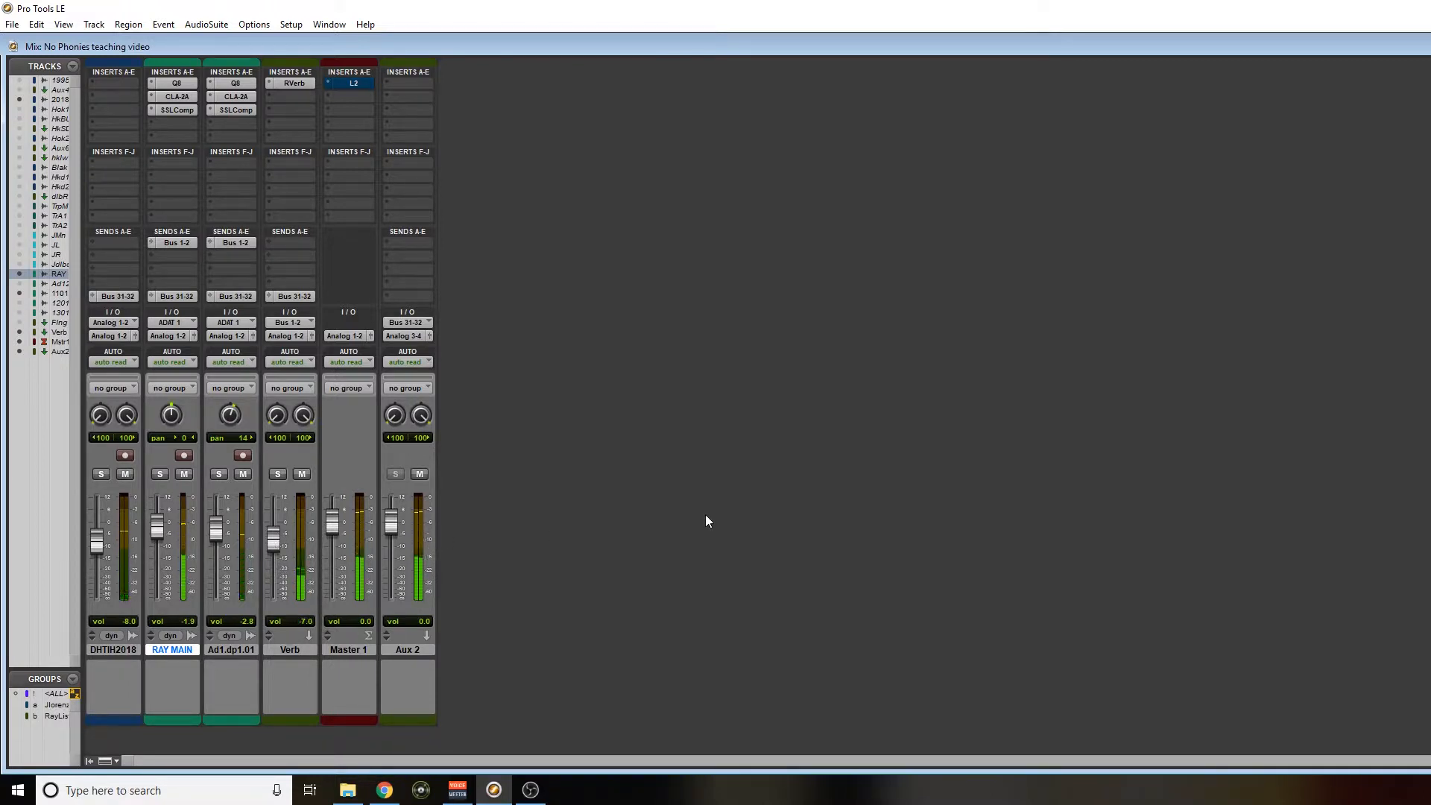
# Step: Lower the Bus 1-2 send level on RAY MAIN, and bring the Ad1.dp1.01 send to about -10.4 dB
pyautogui.click(179, 244)
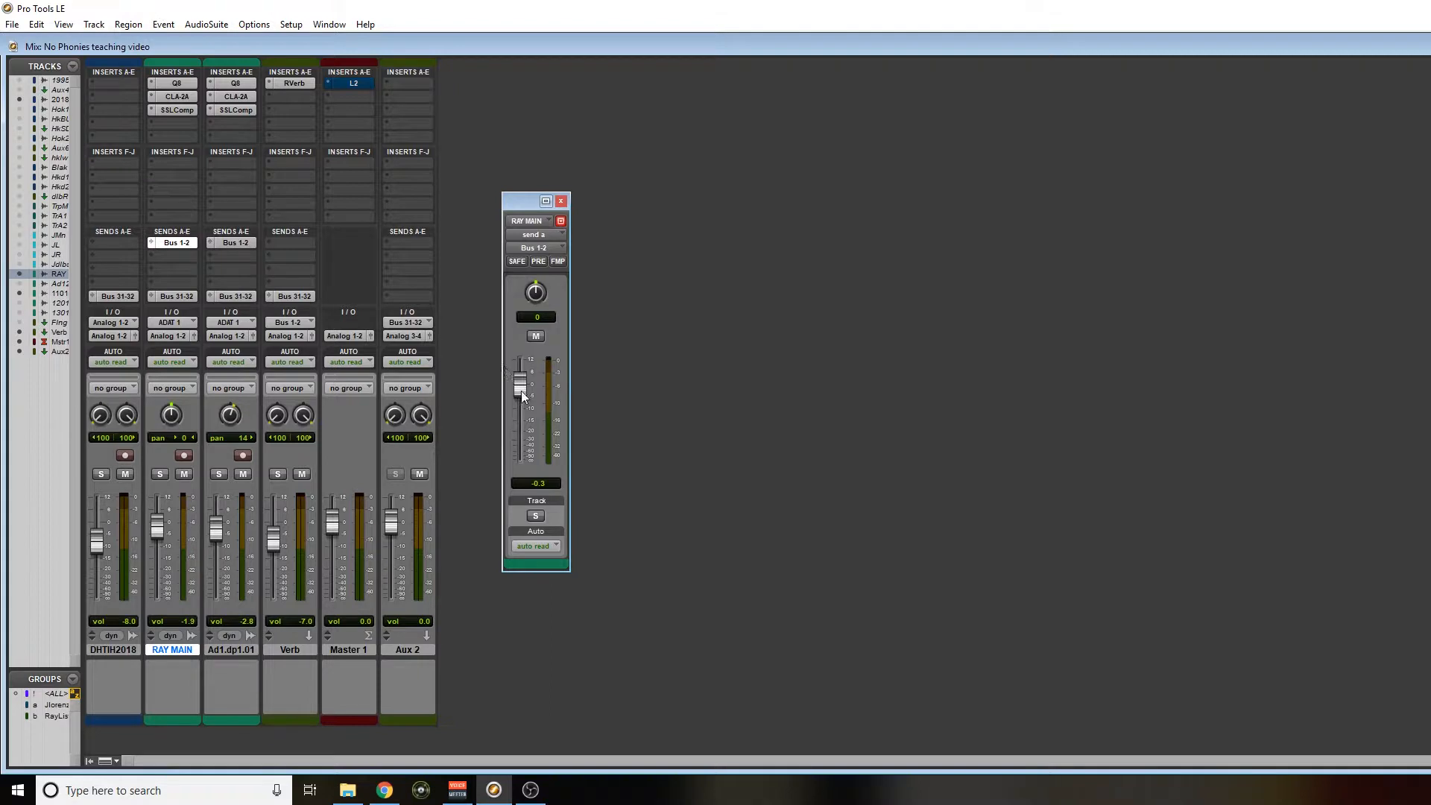
pyautogui.moveTo(515, 415); pyautogui.dragTo(519, 416)
pyautogui.click(235, 242)
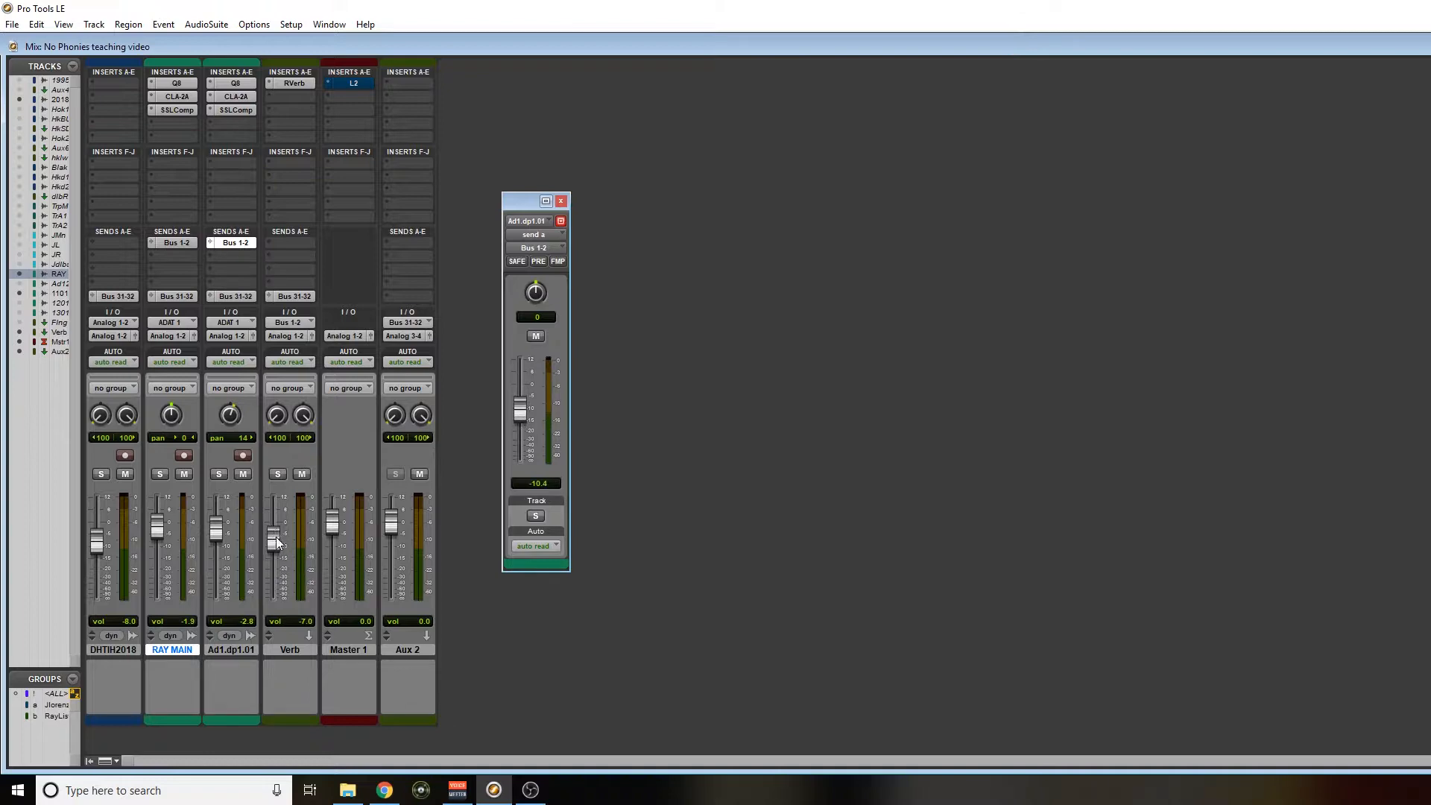
# Step: Play the vocals from just before bar 121, setting the Verb fader to about -2.5 dB and the Ad1.dp1.01 fader to about -3.1 dB
pyautogui.hotkey('ctrl', '=')
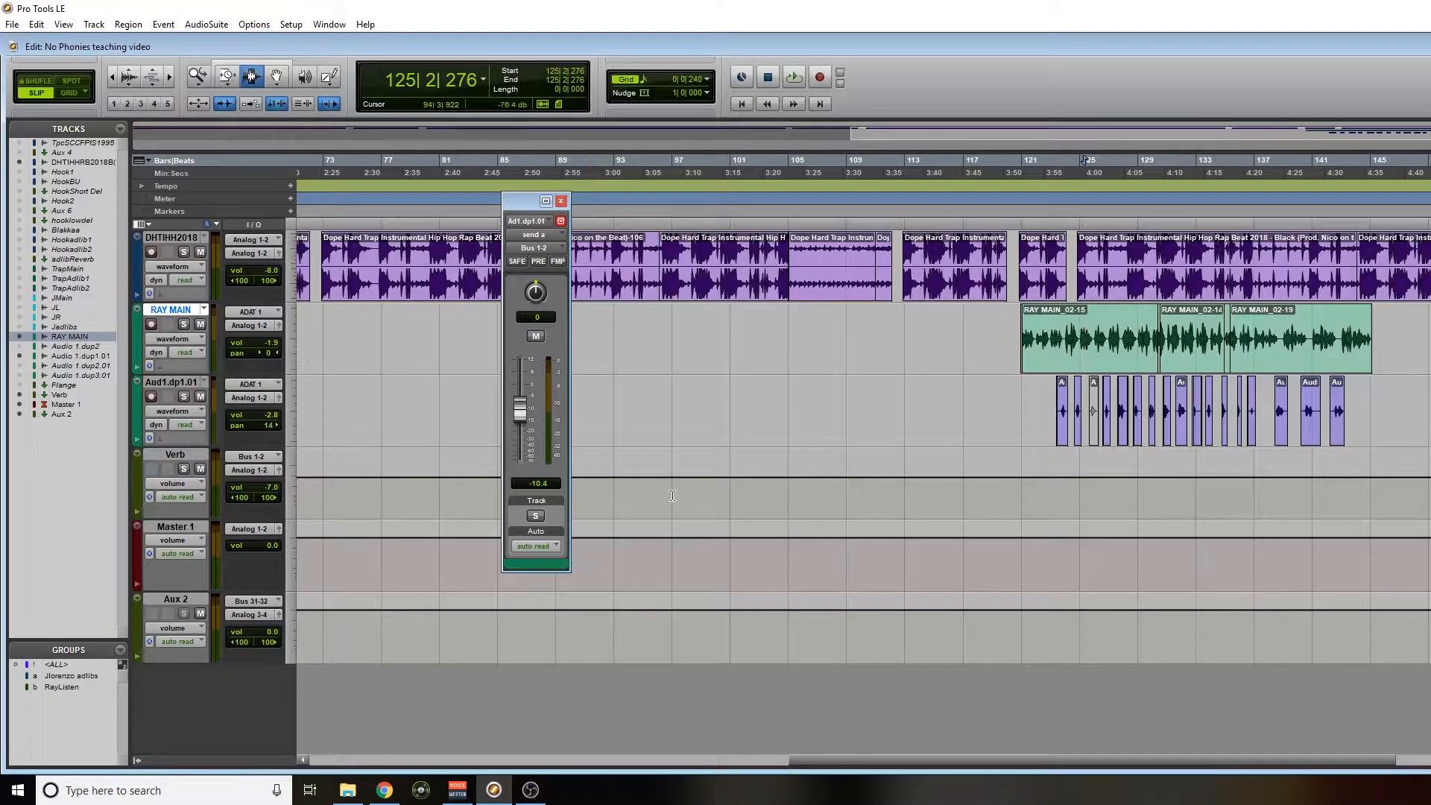
pyautogui.moveTo(1231, 423); pyautogui.dragTo(1306, 427)
pyautogui.press('space')
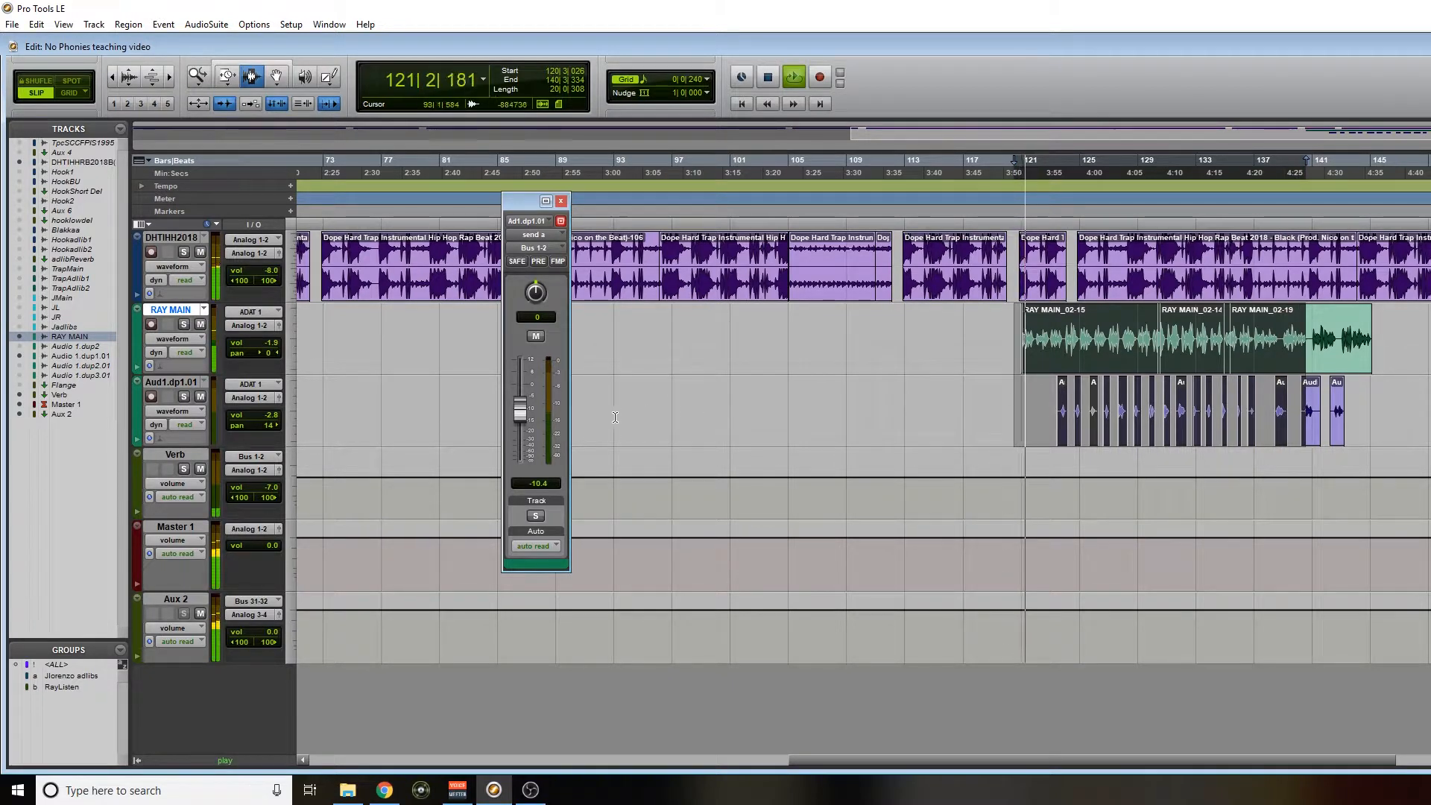
pyautogui.hotkey('ctrl', '=')
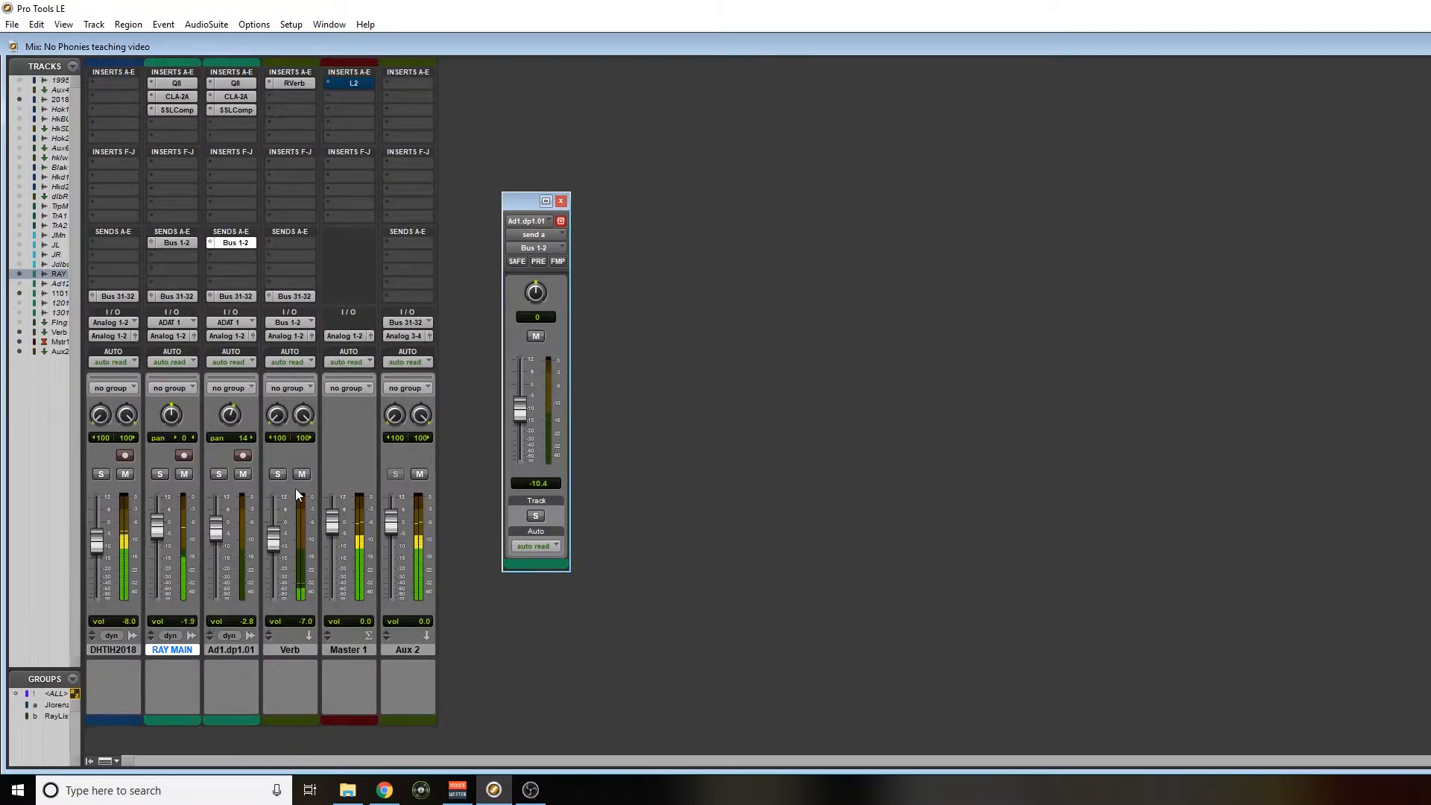
pyautogui.moveTo(276, 542); pyautogui.dragTo(276, 539)
pyautogui.click(561, 201)
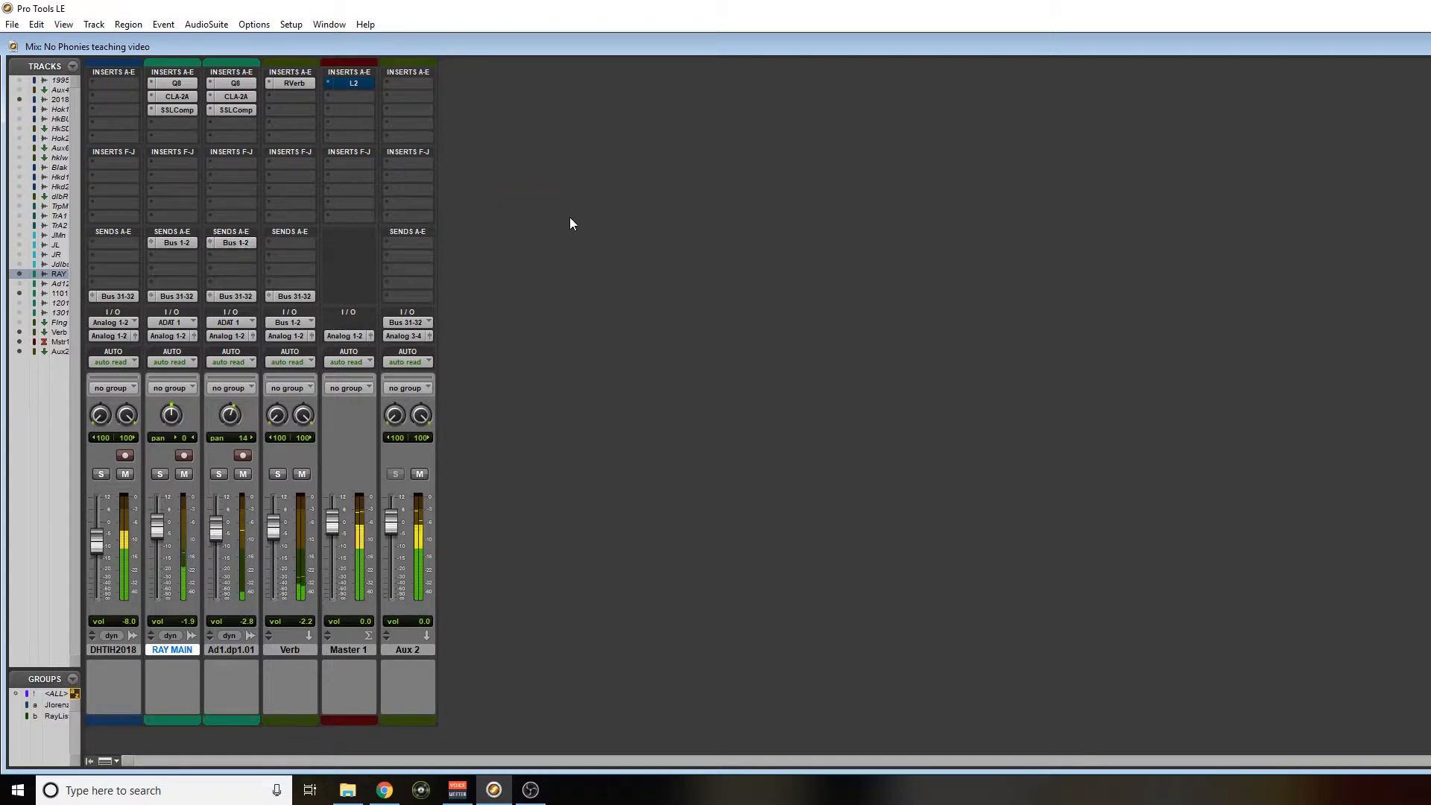
pyautogui.moveTo(223, 527); pyautogui.dragTo(270, 533)
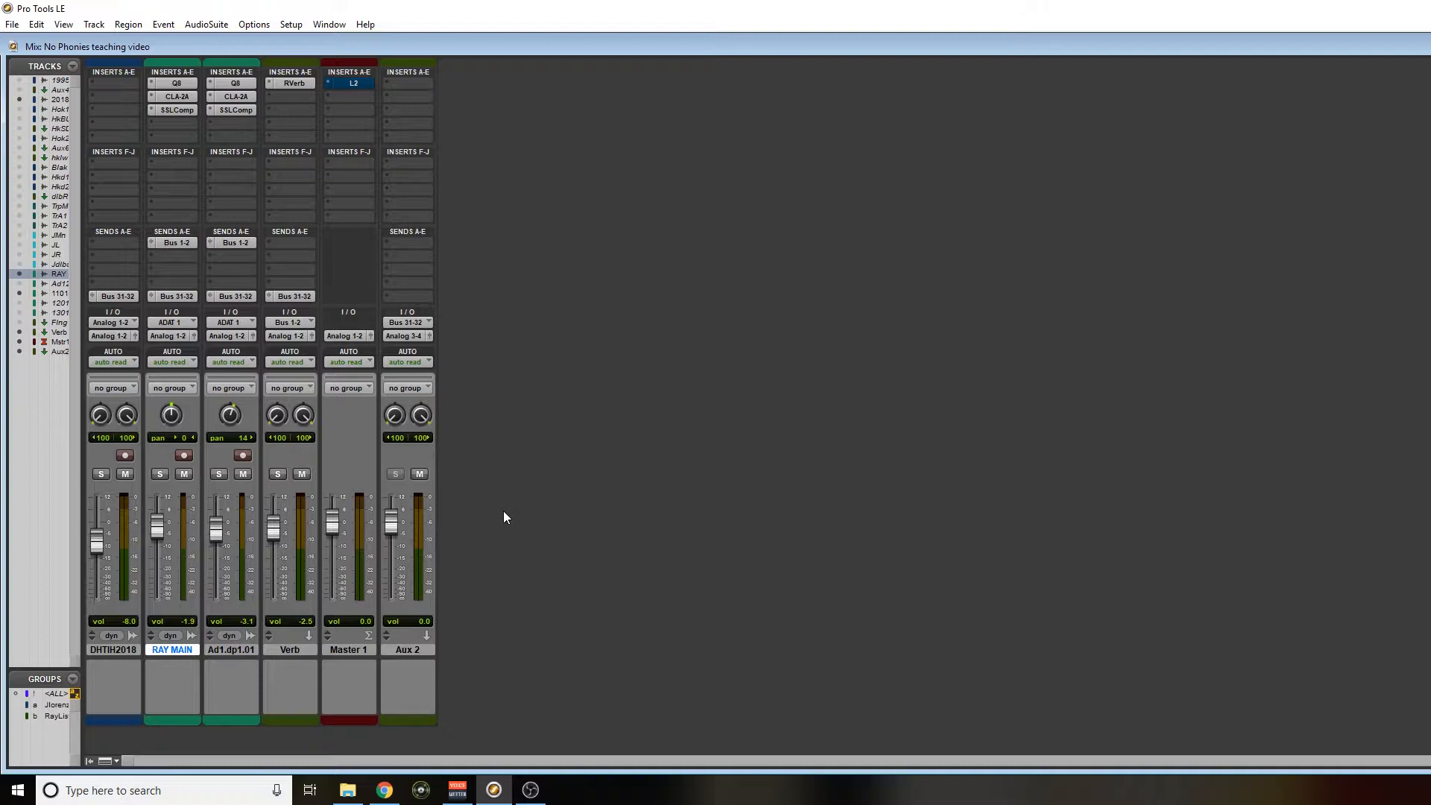
# Step: Review the Bus 1-2 send levels on the RAY MAIN and Ad1.dp1.01 tracks
pyautogui.click(177, 243)
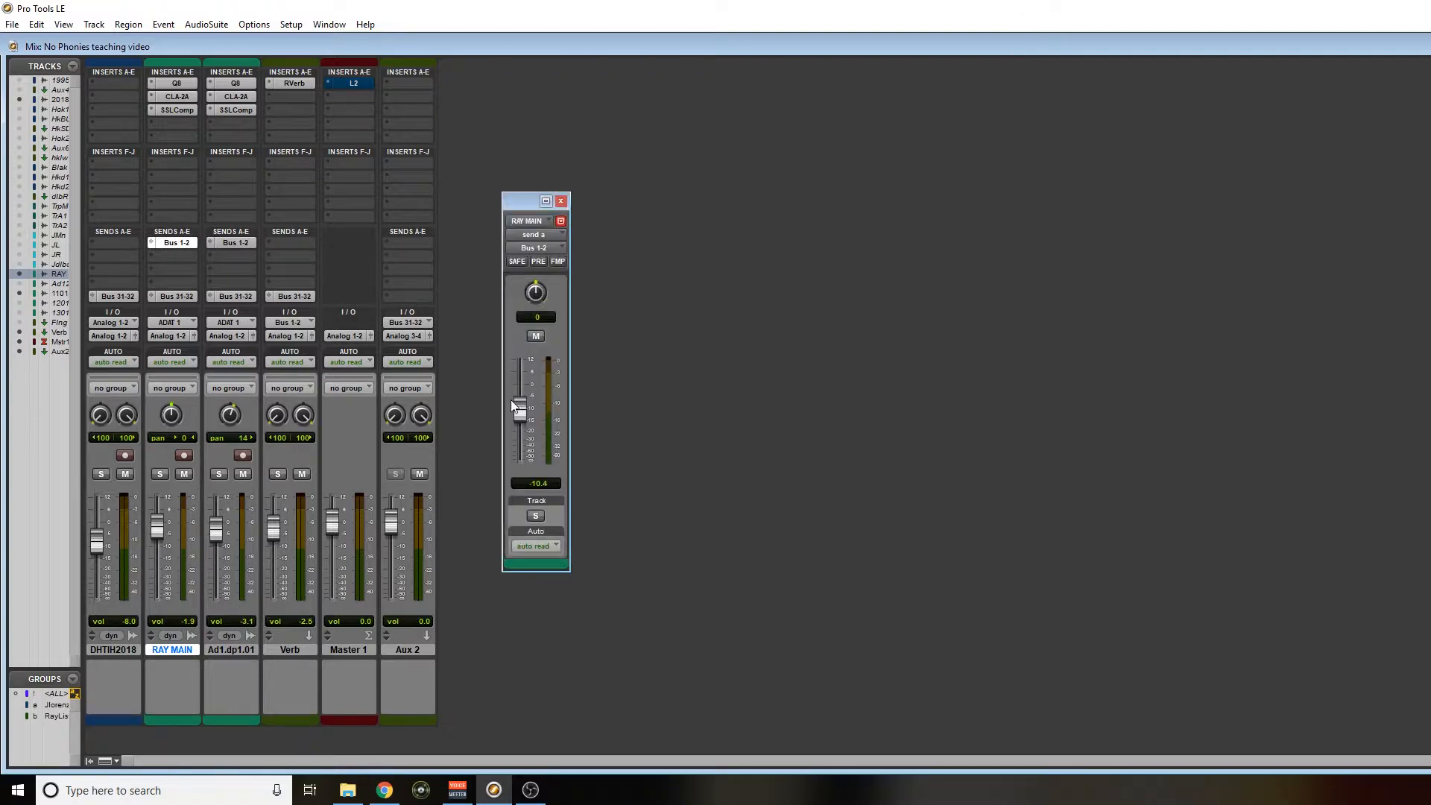
pyautogui.click(235, 243)
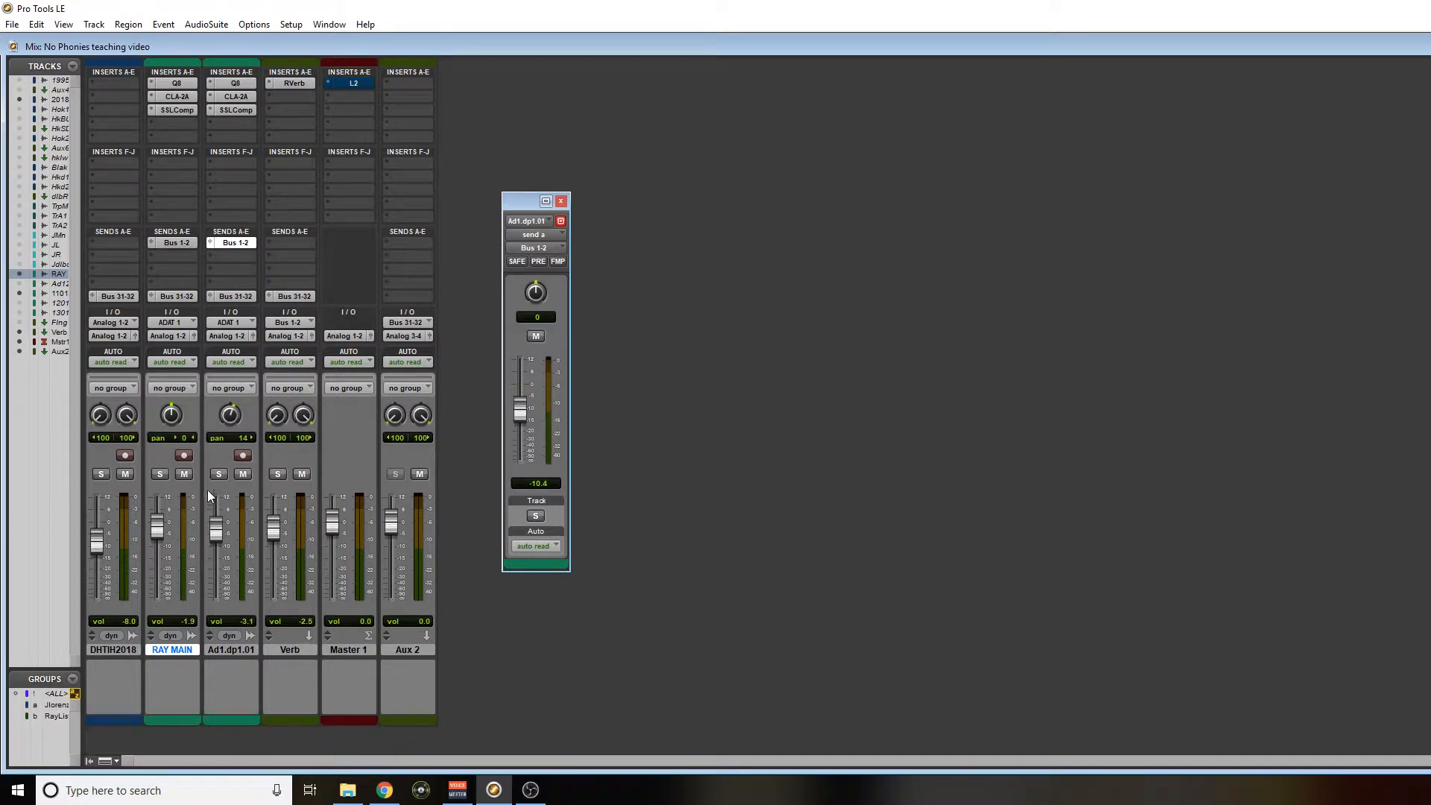
pyautogui.click(228, 650)
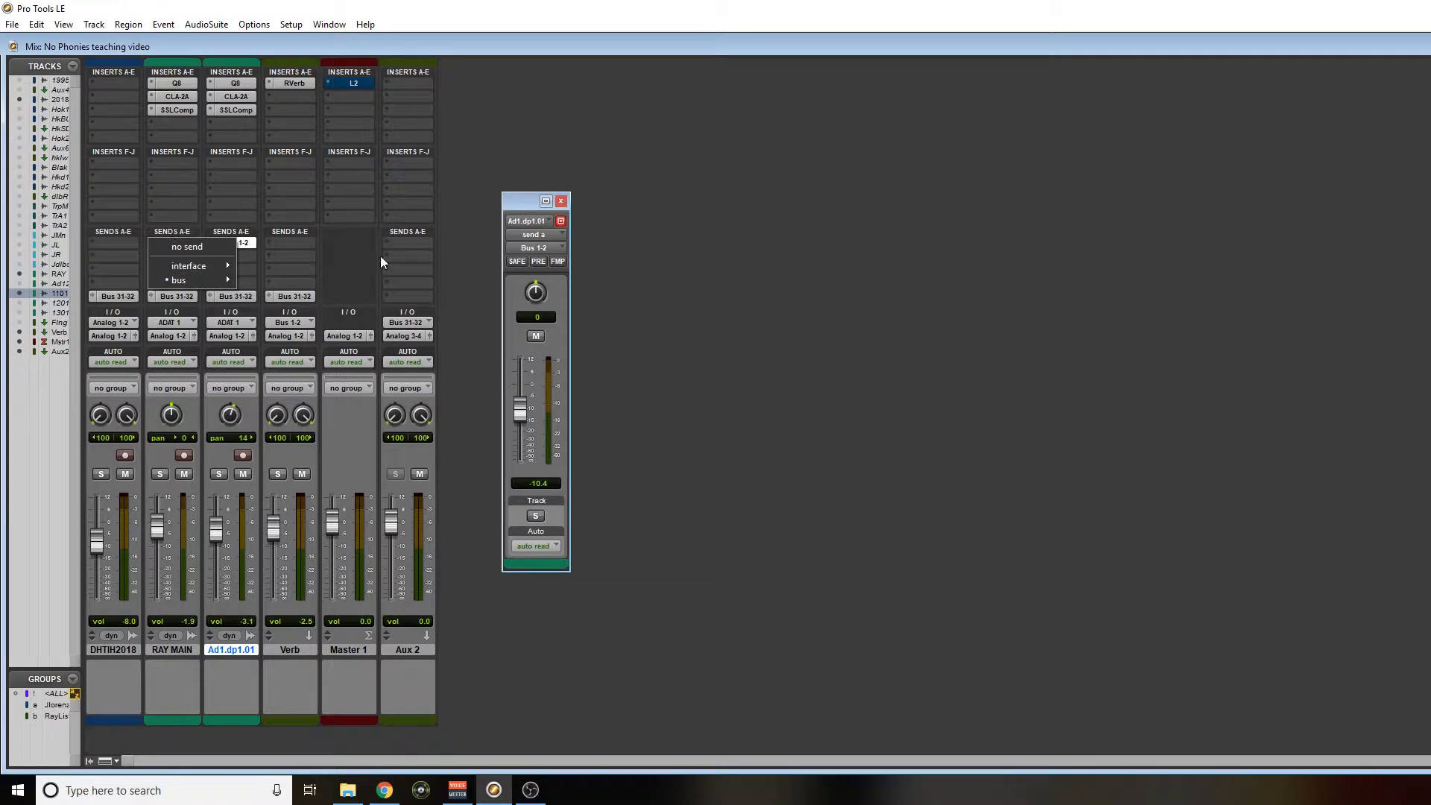
pyautogui.click(168, 244)
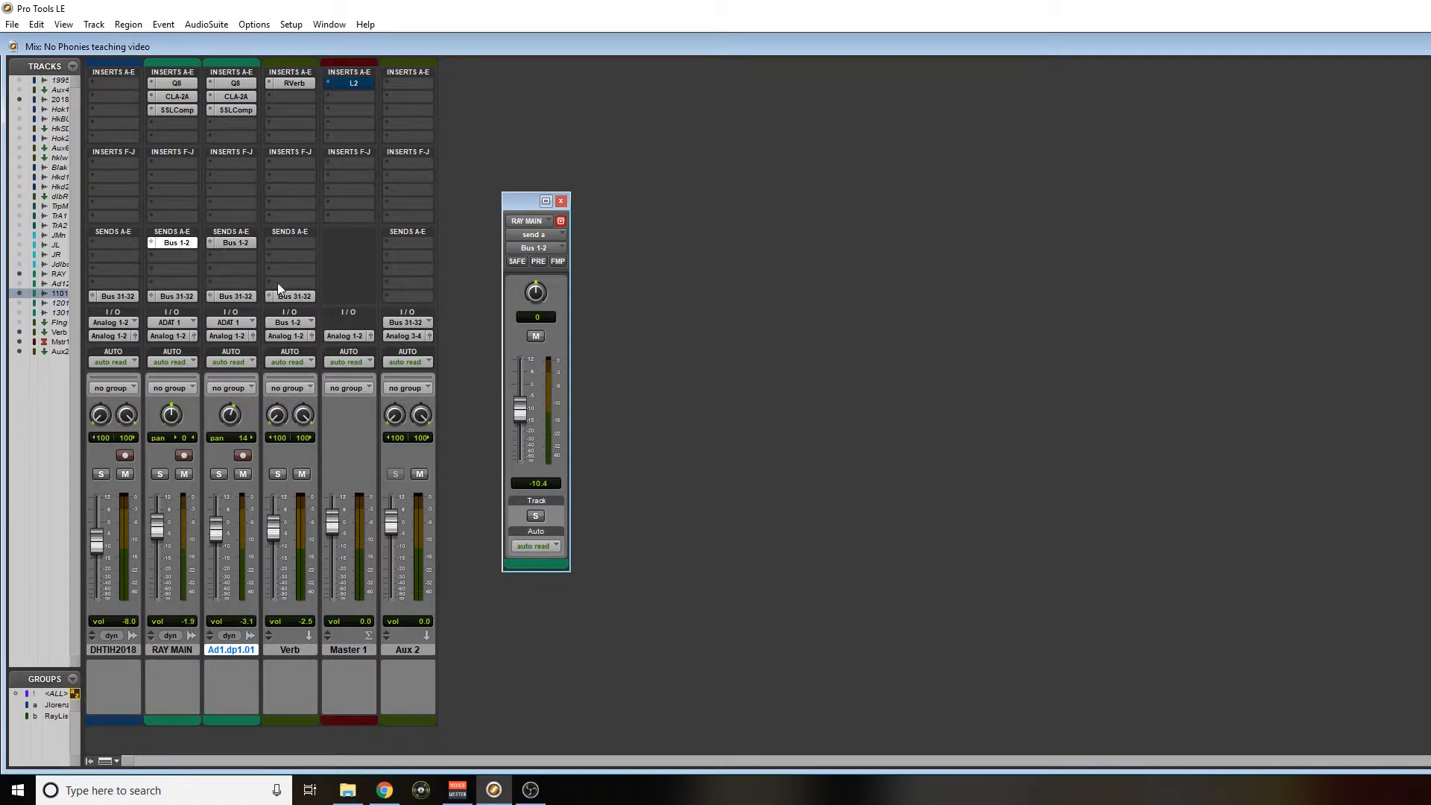
pyautogui.click(236, 244)
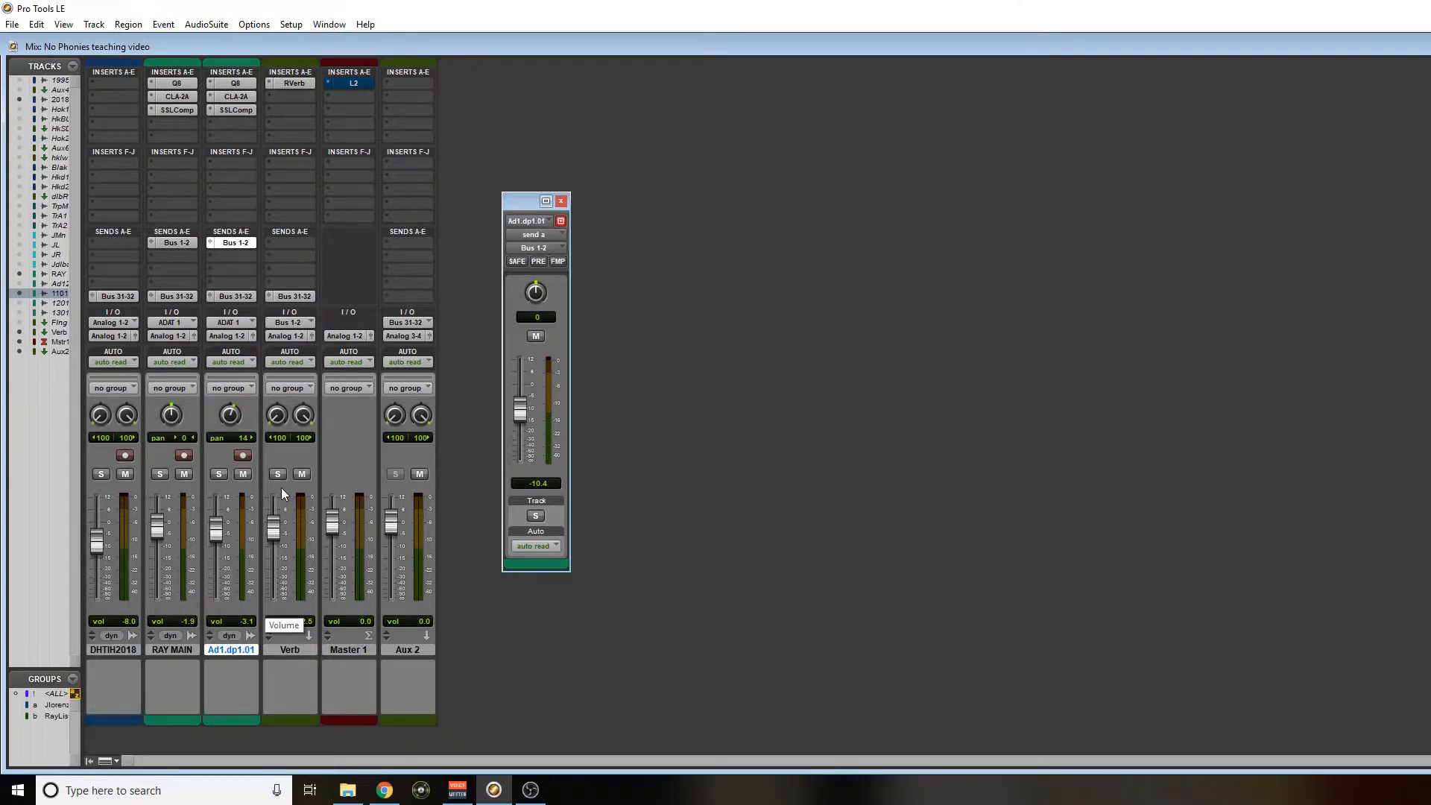
# Step: Play the ad-libs from about bar 122, setting the Ad1.dp1.01 send to about -1.6 dB, its fader to -2.8 dB and Verb to -3.1 dB
pyautogui.hotkey('ctrl', '=')
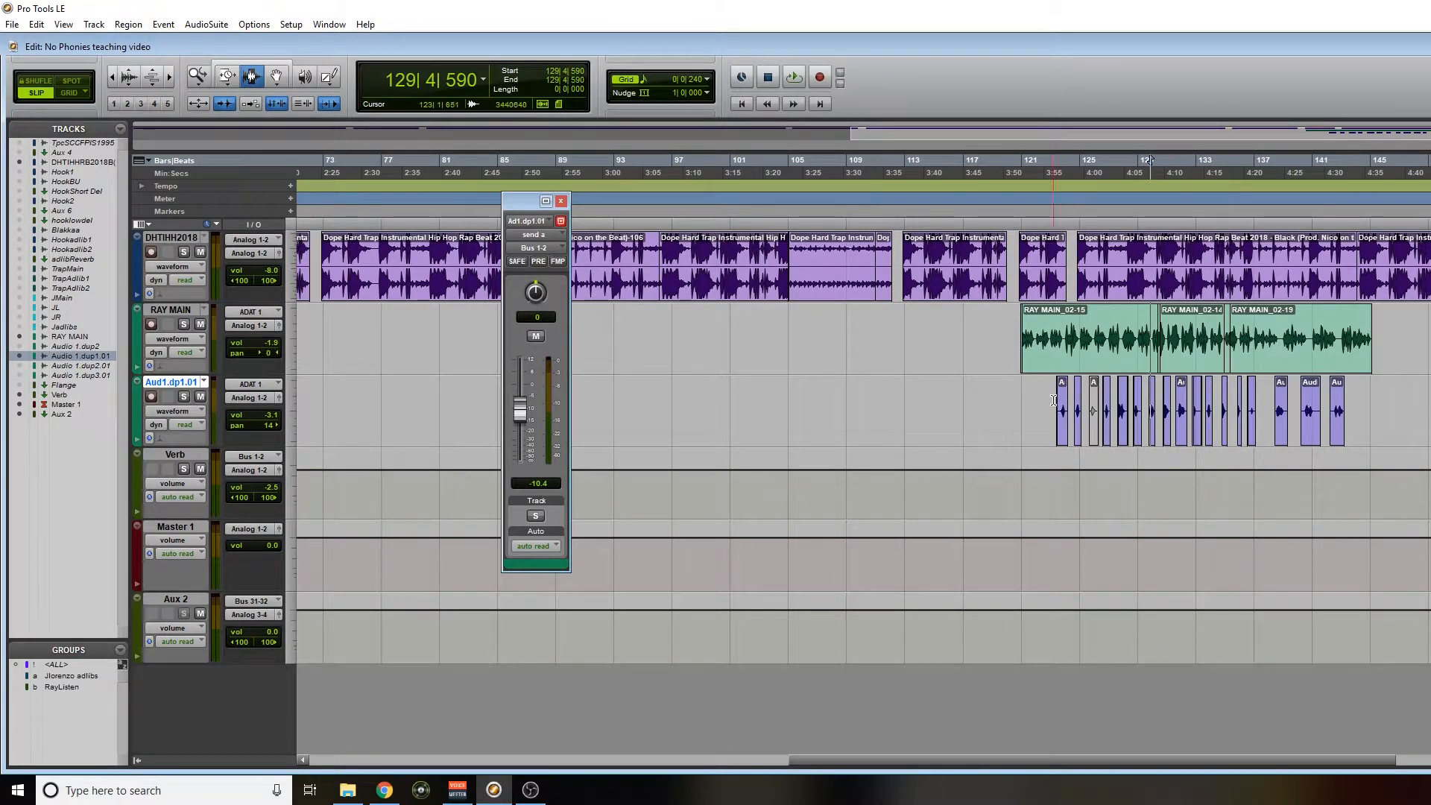
pyautogui.moveTo(1044, 406); pyautogui.dragTo(1265, 410)
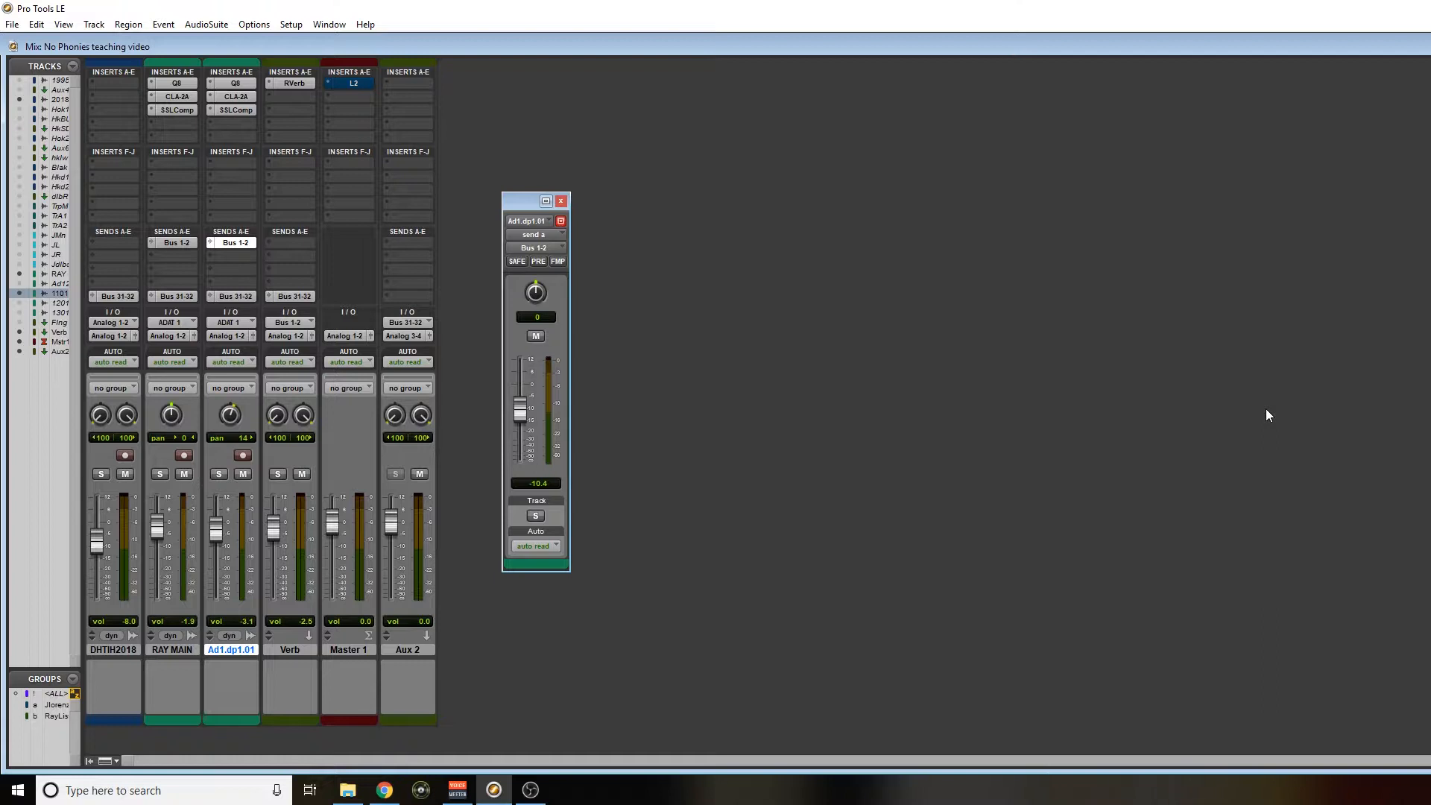
pyautogui.hotkey('ctrl', '=')
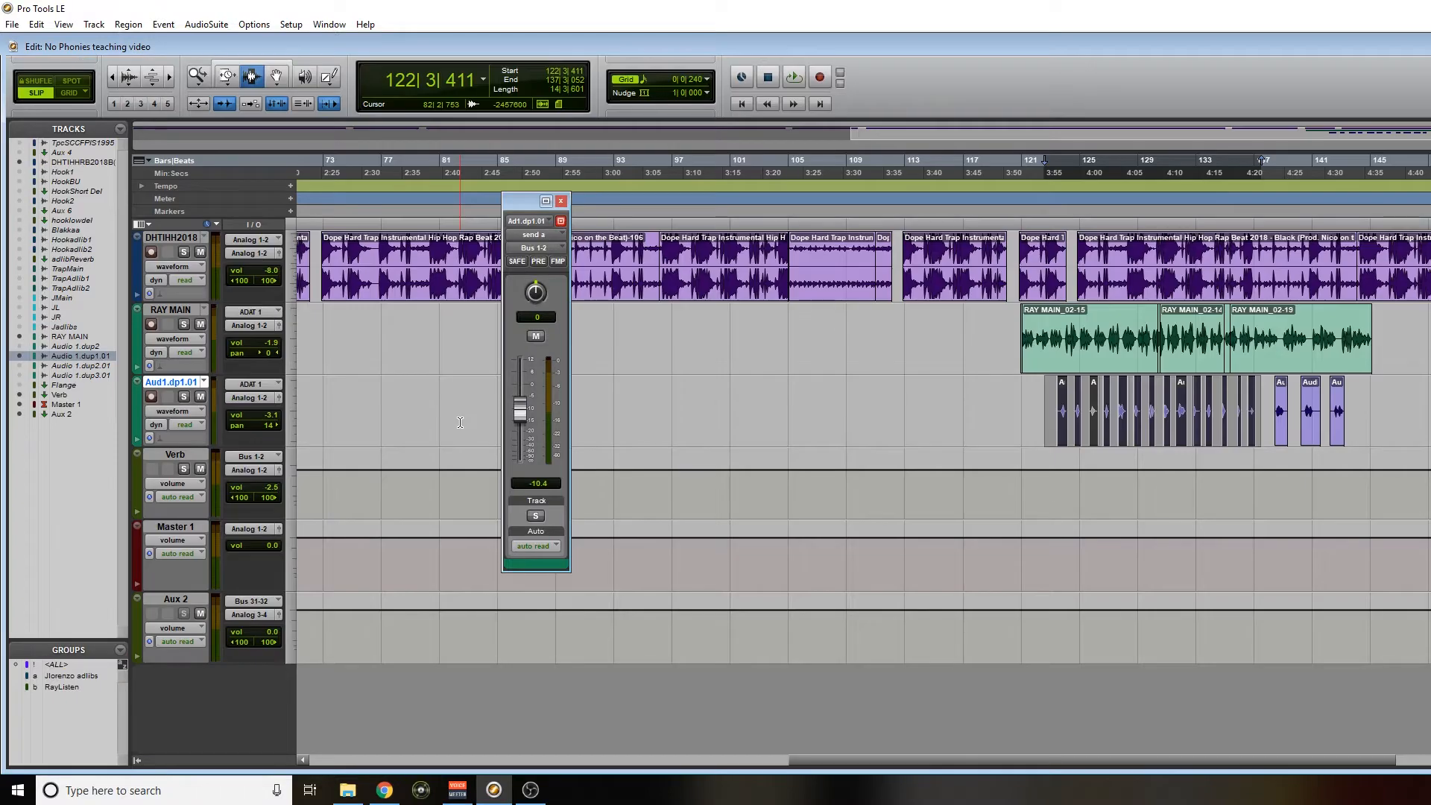
pyautogui.click(1040, 403)
pyautogui.click(1047, 399)
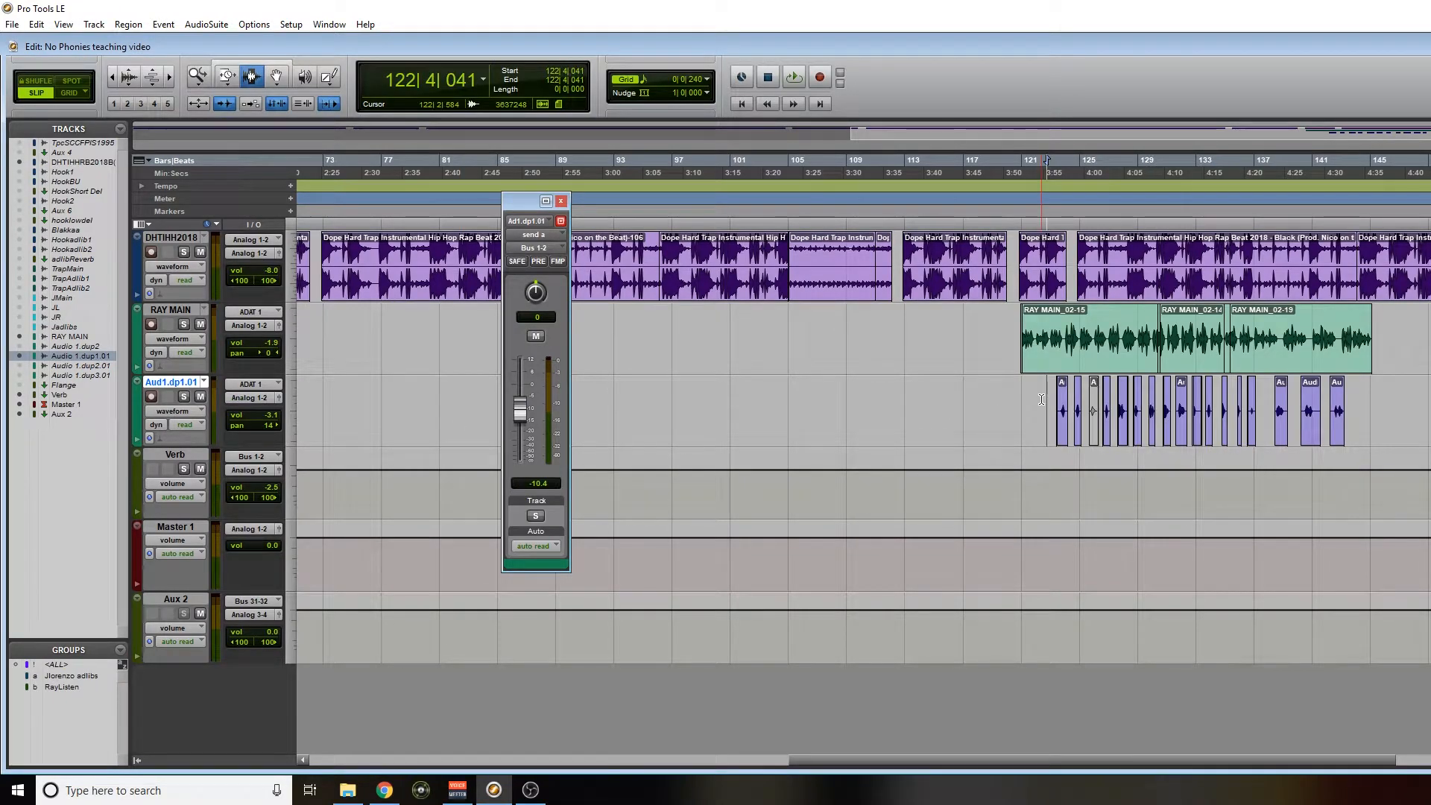
pyautogui.hotkey('ctrl', '=')
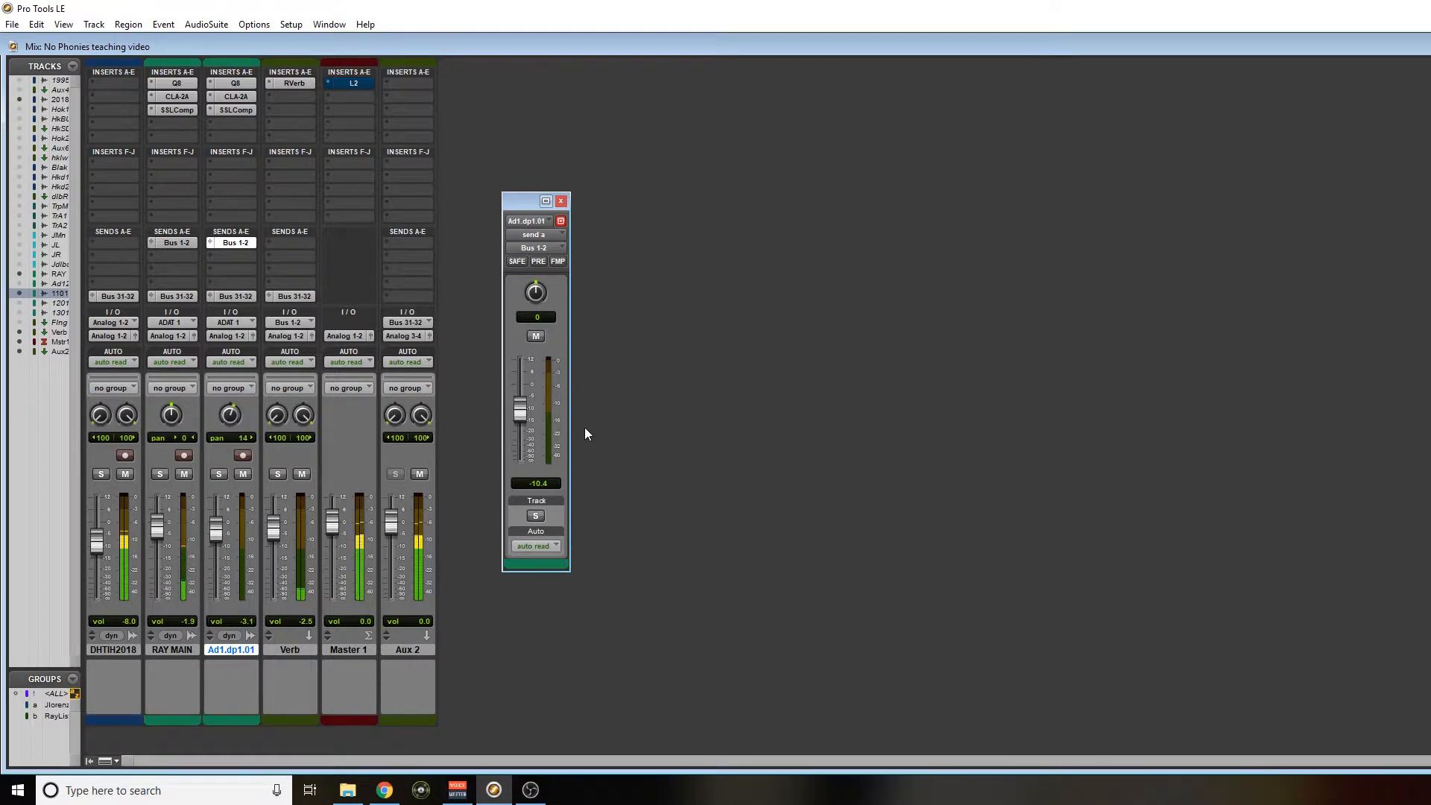
pyautogui.moveTo(521, 419); pyautogui.dragTo(520, 397)
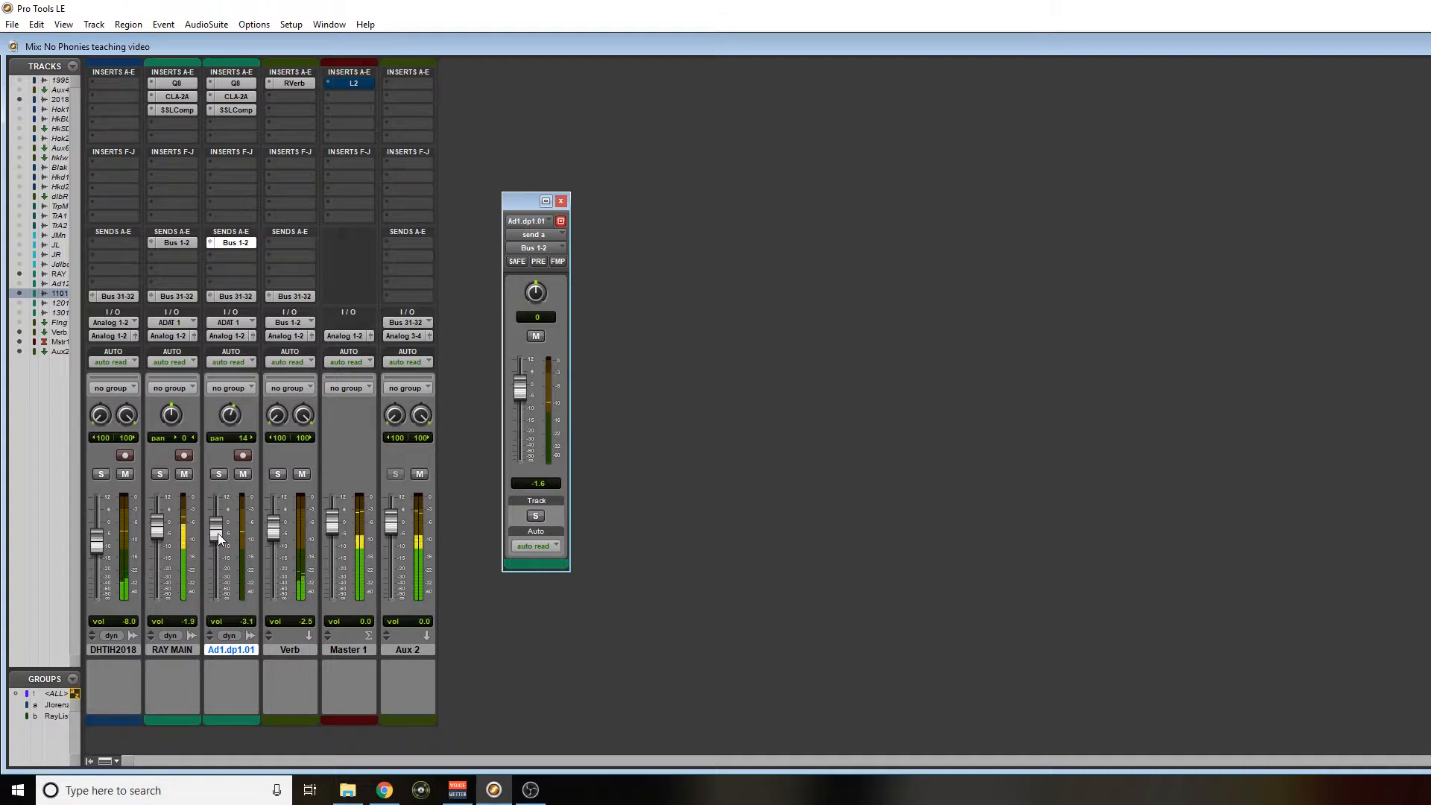
pyautogui.moveTo(271, 533); pyautogui.dragTo(218, 532)
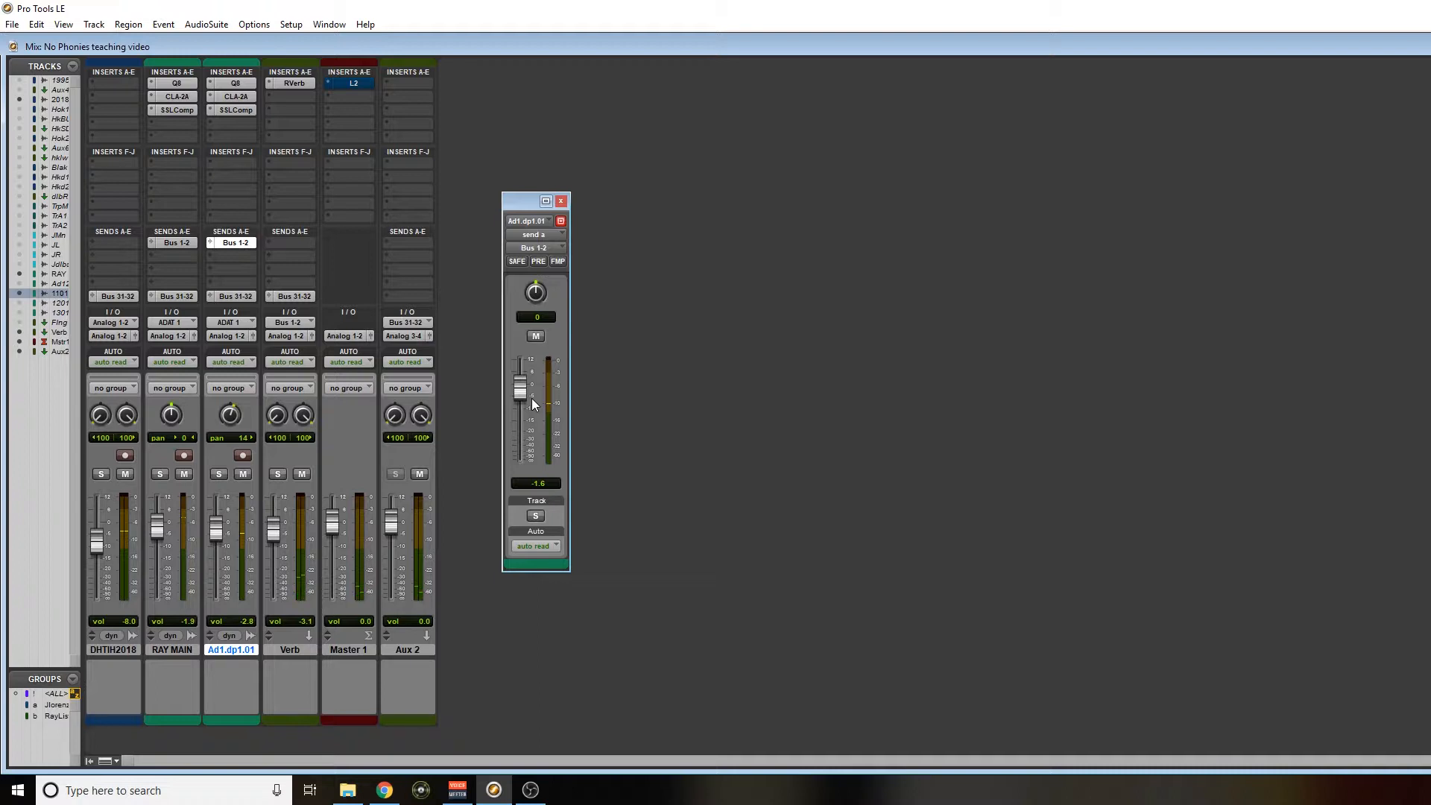
# Step: Open the RVerb plug-in on the Verb track, close the Ad1.dp1.01 send window and select the Verb track
pyautogui.click(227, 243)
pyautogui.click(226, 244)
pyautogui.click(294, 82)
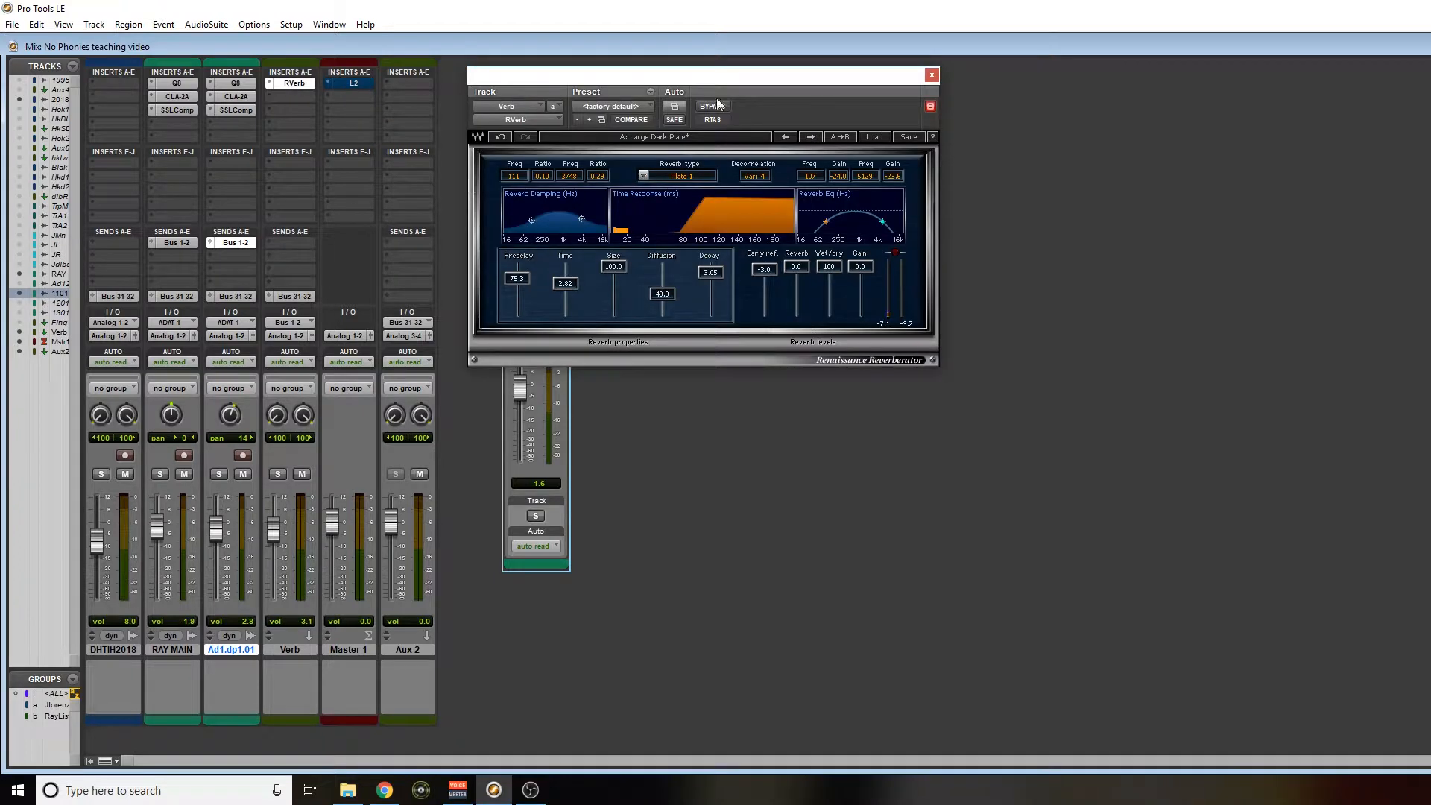
pyautogui.moveTo(625, 79); pyautogui.dragTo(546, 78)
pyautogui.click(562, 201)
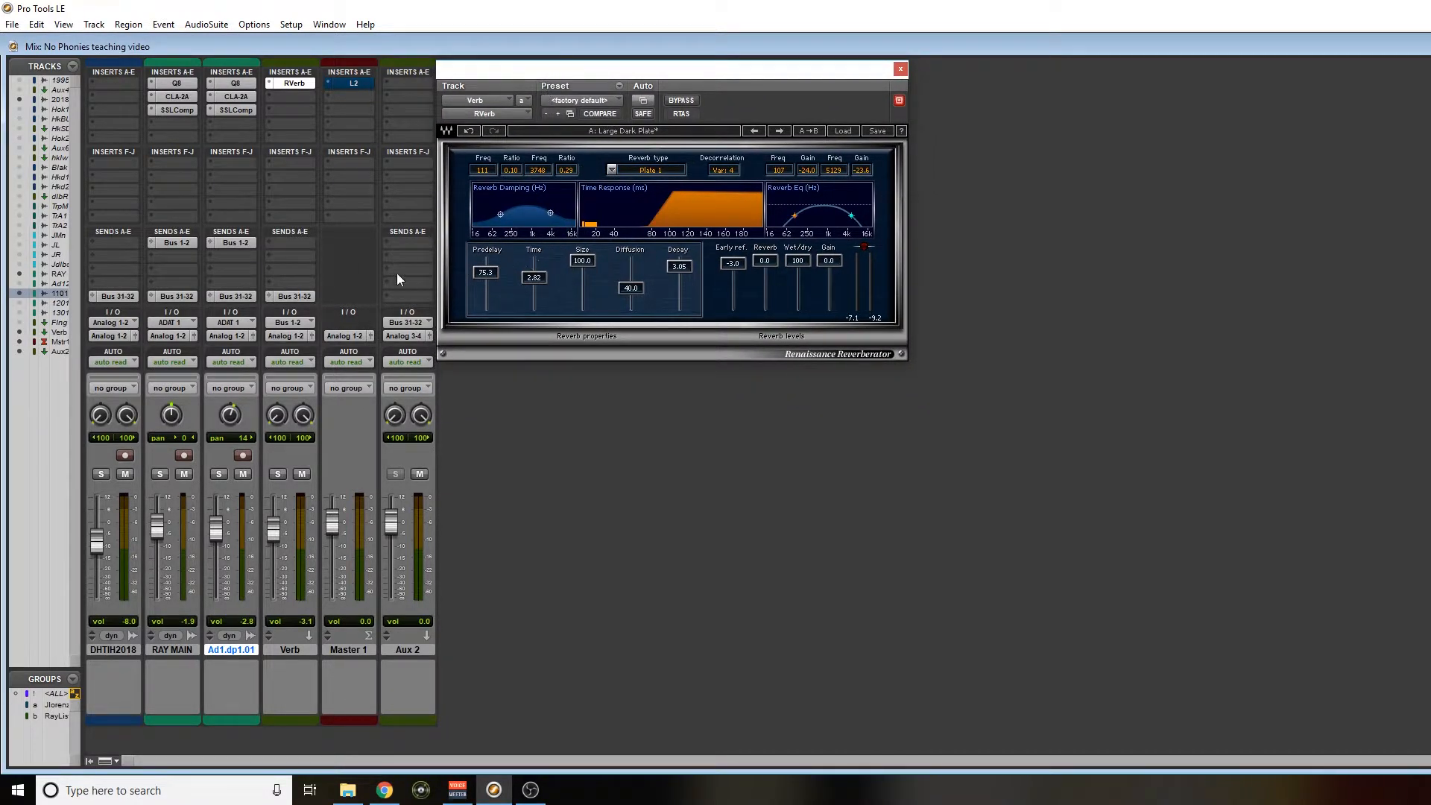
pyautogui.click(290, 648)
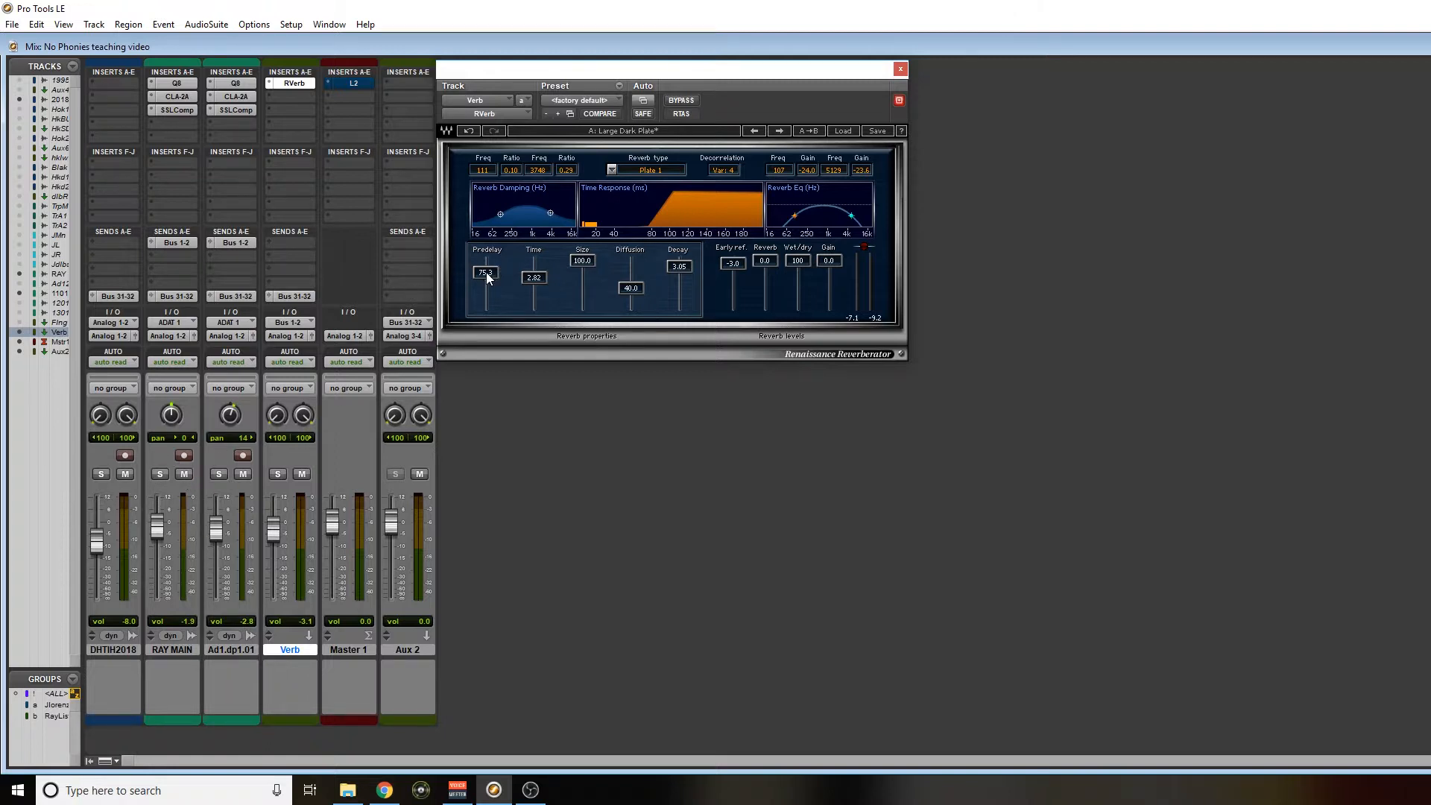
# Step: Try the RVerb predelay at about 147, bring it to about 92, and play the vocals from just before bar 121
pyautogui.moveTo(486, 277); pyautogui.dragTo(490, 270)
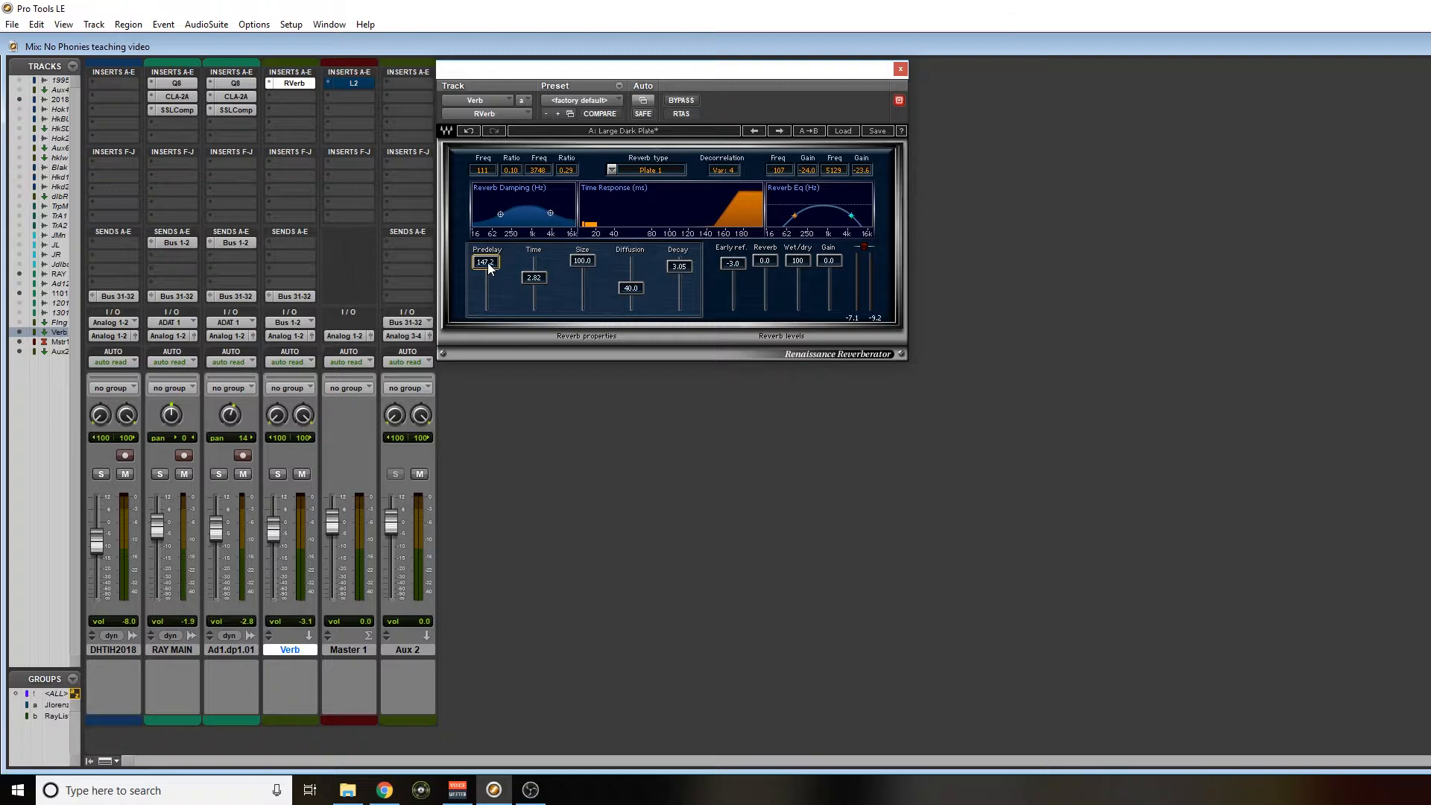
pyautogui.moveTo(490, 270); pyautogui.dragTo(489, 277)
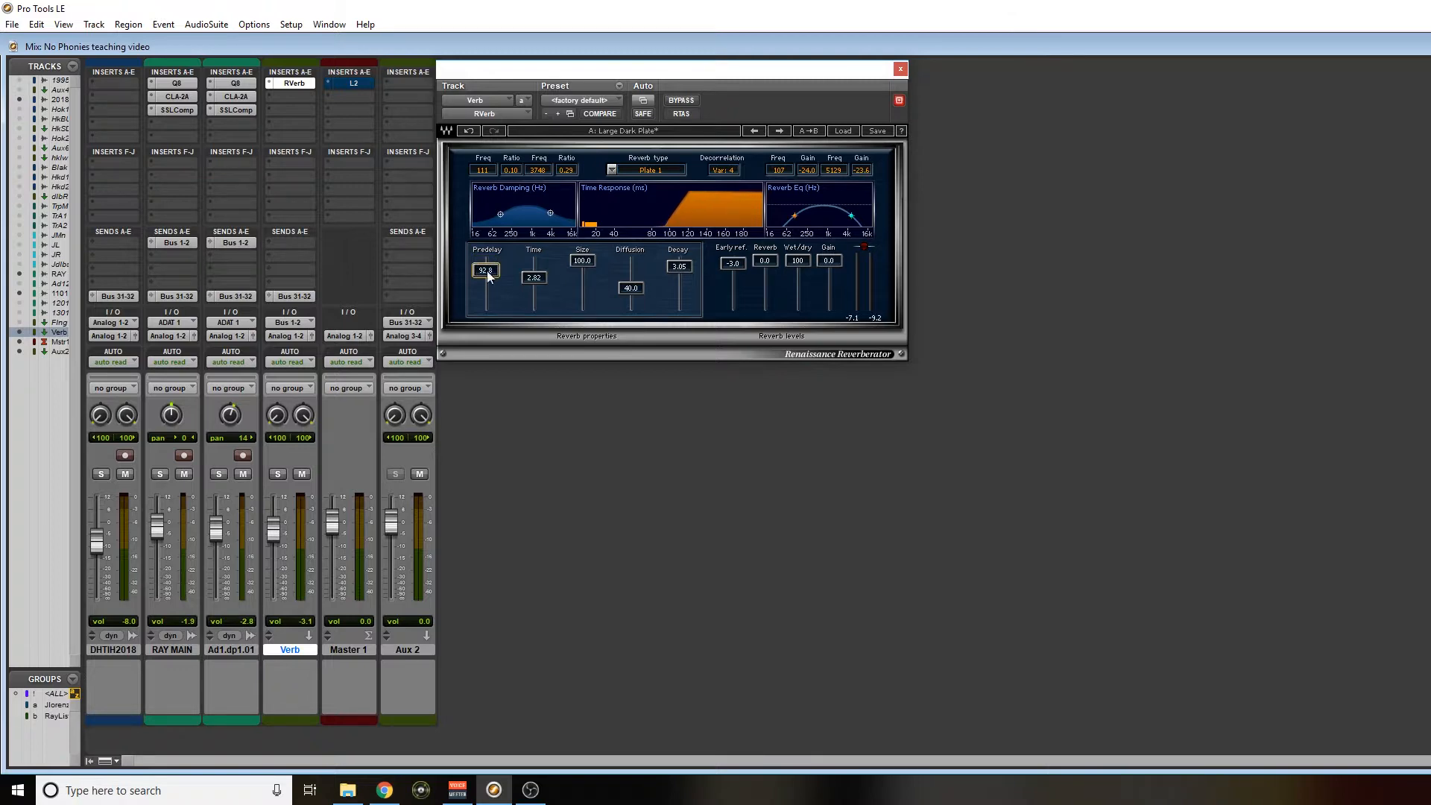
pyautogui.hotkey('ctrl', '=')
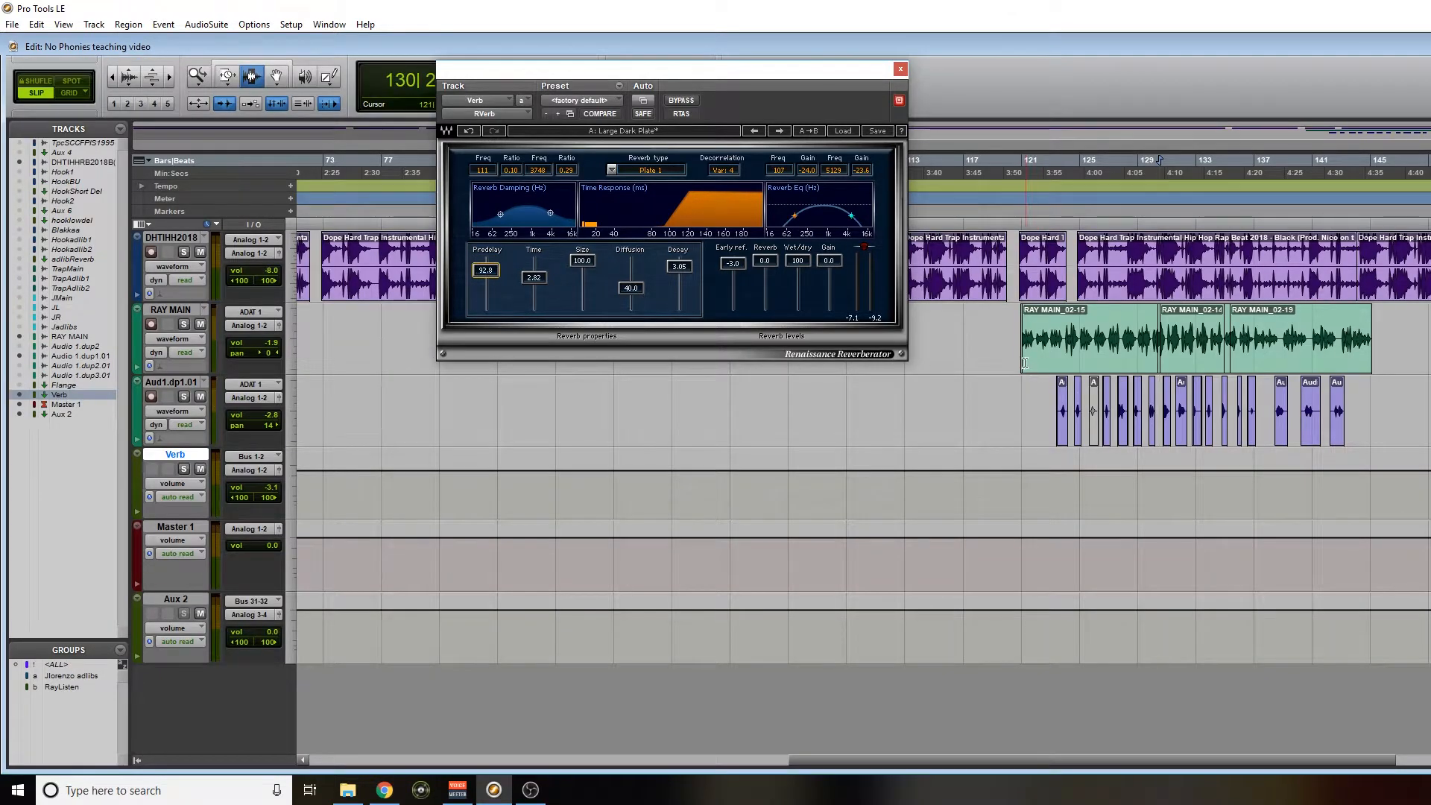
pyautogui.moveTo(1134, 389); pyautogui.dragTo(1225, 396)
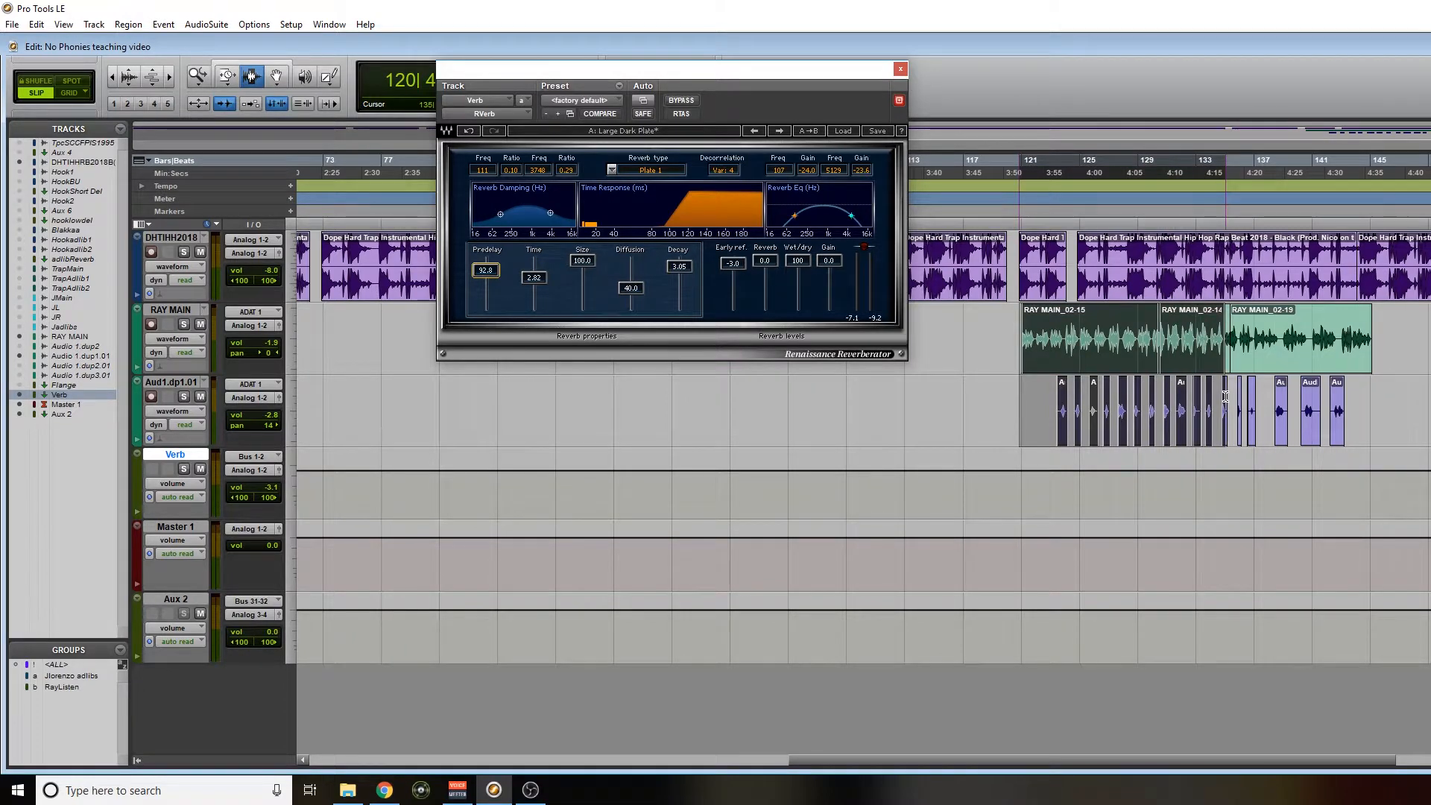
pyautogui.press('space')
pyautogui.hotkey('ctrl', '=')
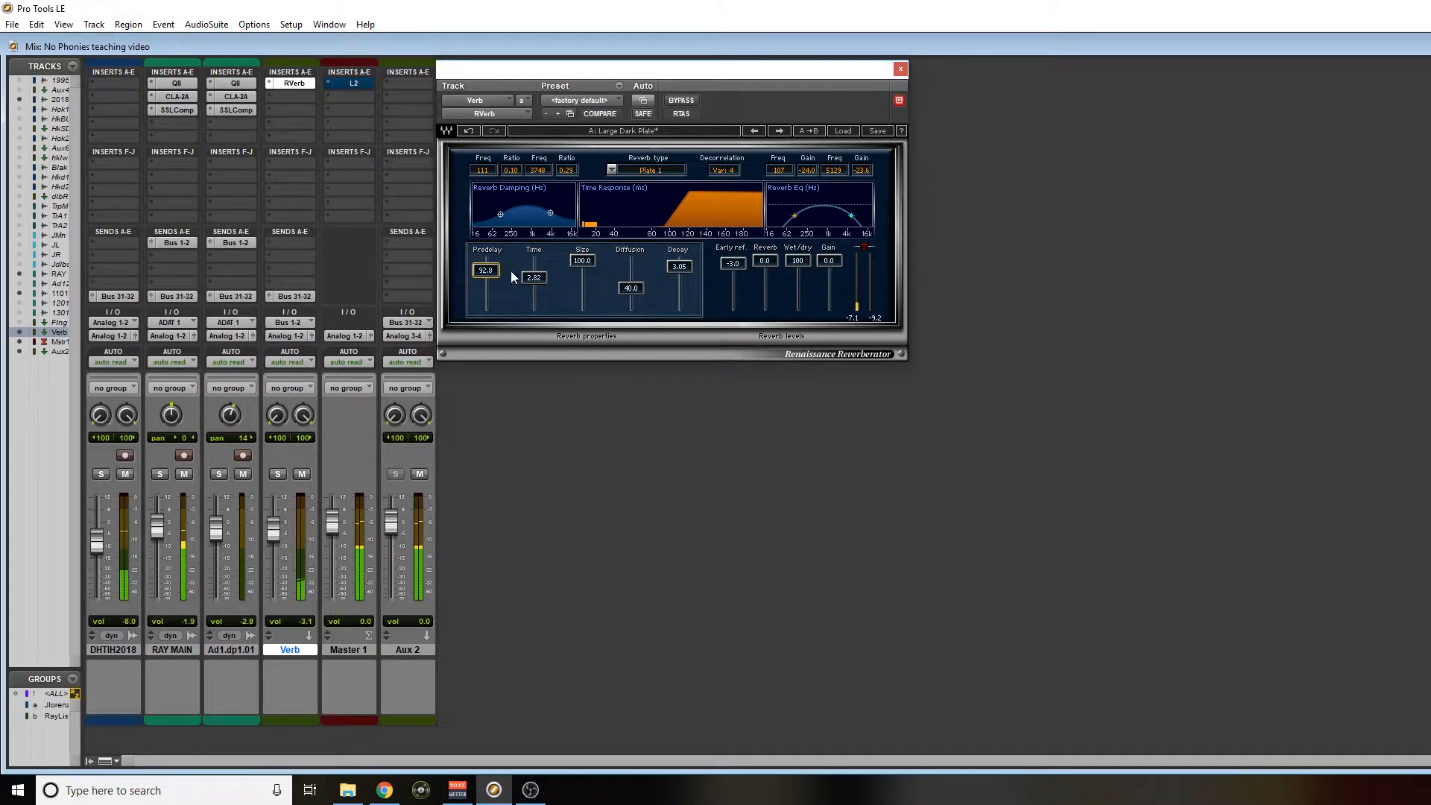
# Step: Audition the RVerb predelay at about 141.4 and then about 2.2, with the Verb fader raised to about +4.6 dB
pyautogui.moveTo(489, 271); pyautogui.dragTo(491, 266)
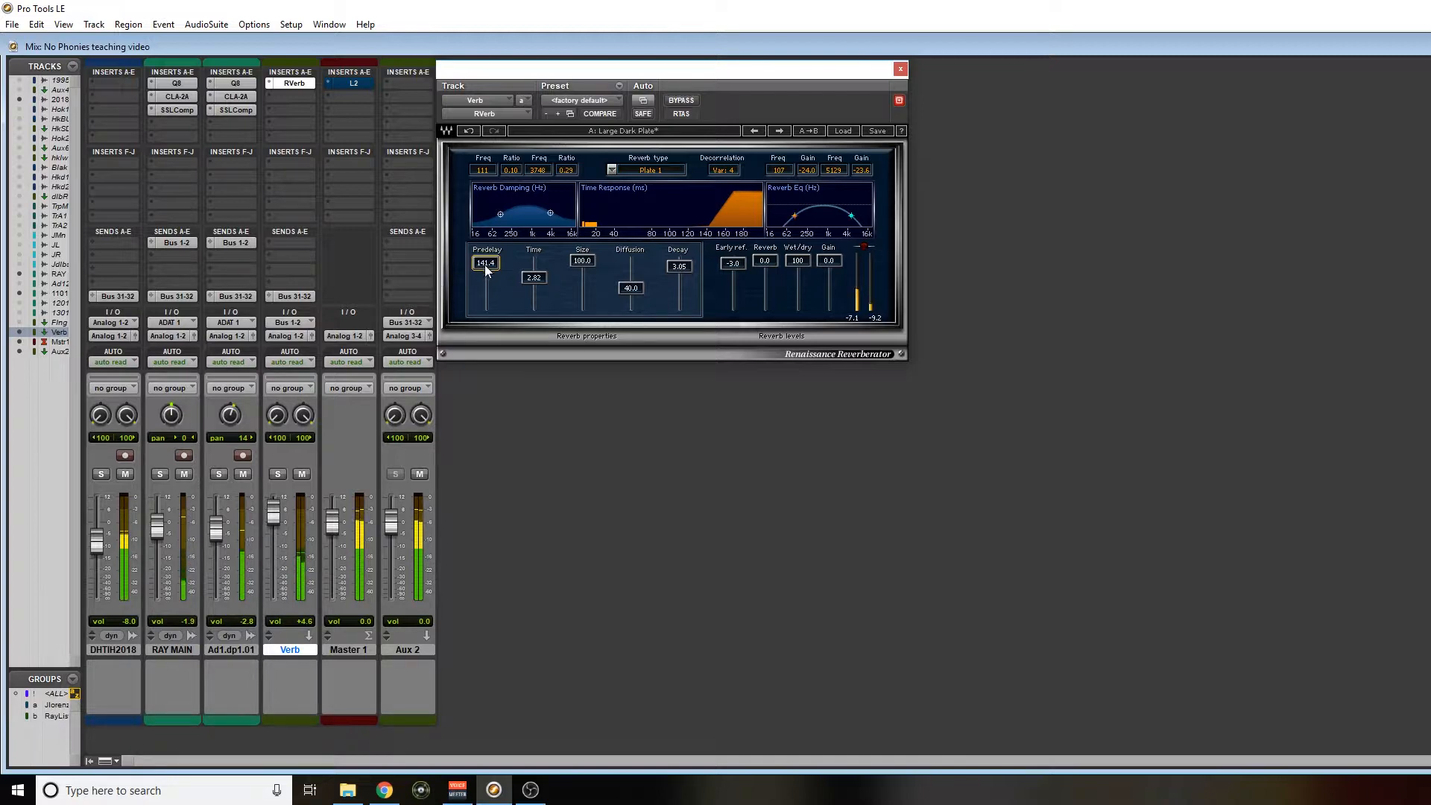
pyautogui.moveTo(484, 265); pyautogui.dragTo(486, 284)
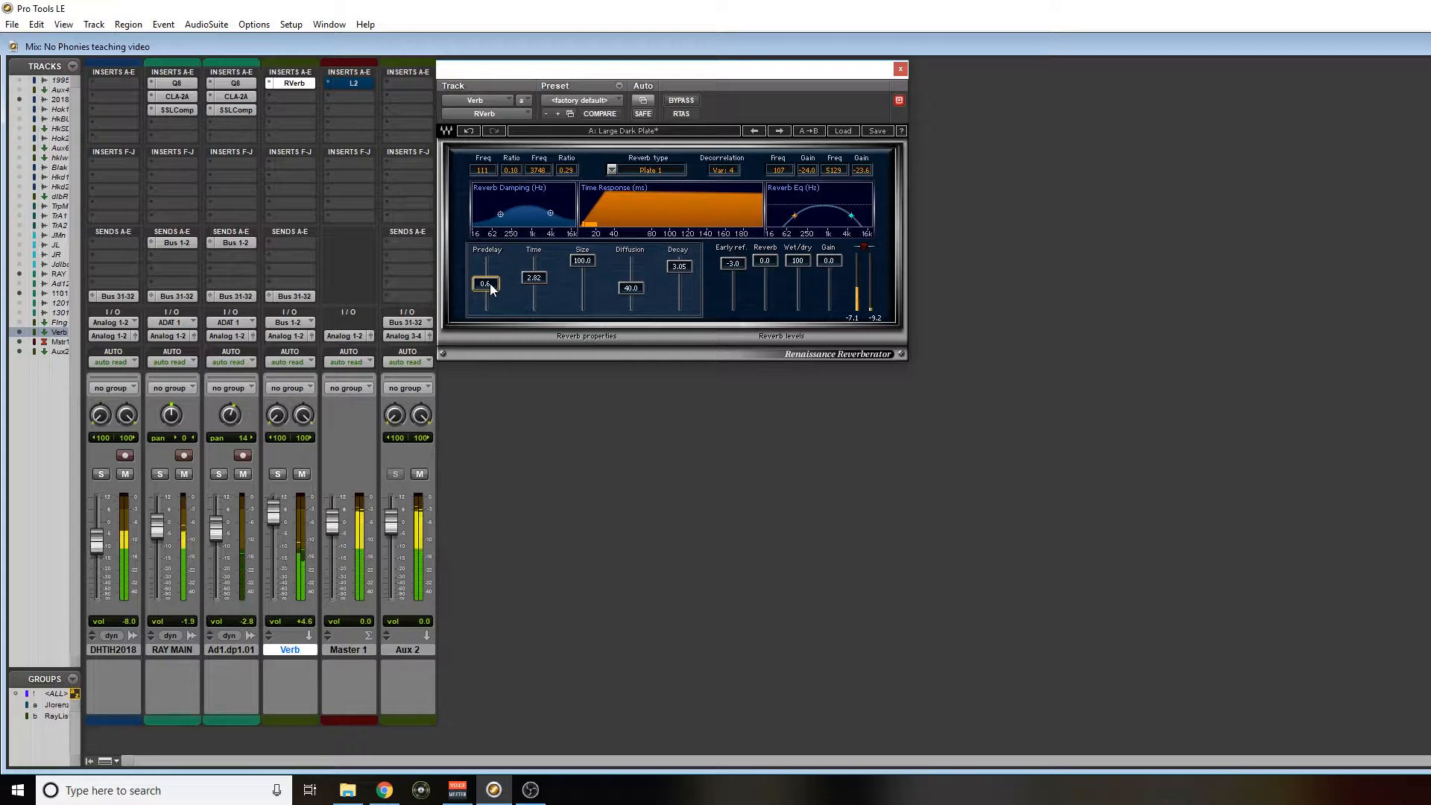
pyautogui.moveTo(486, 283); pyautogui.dragTo(490, 284)
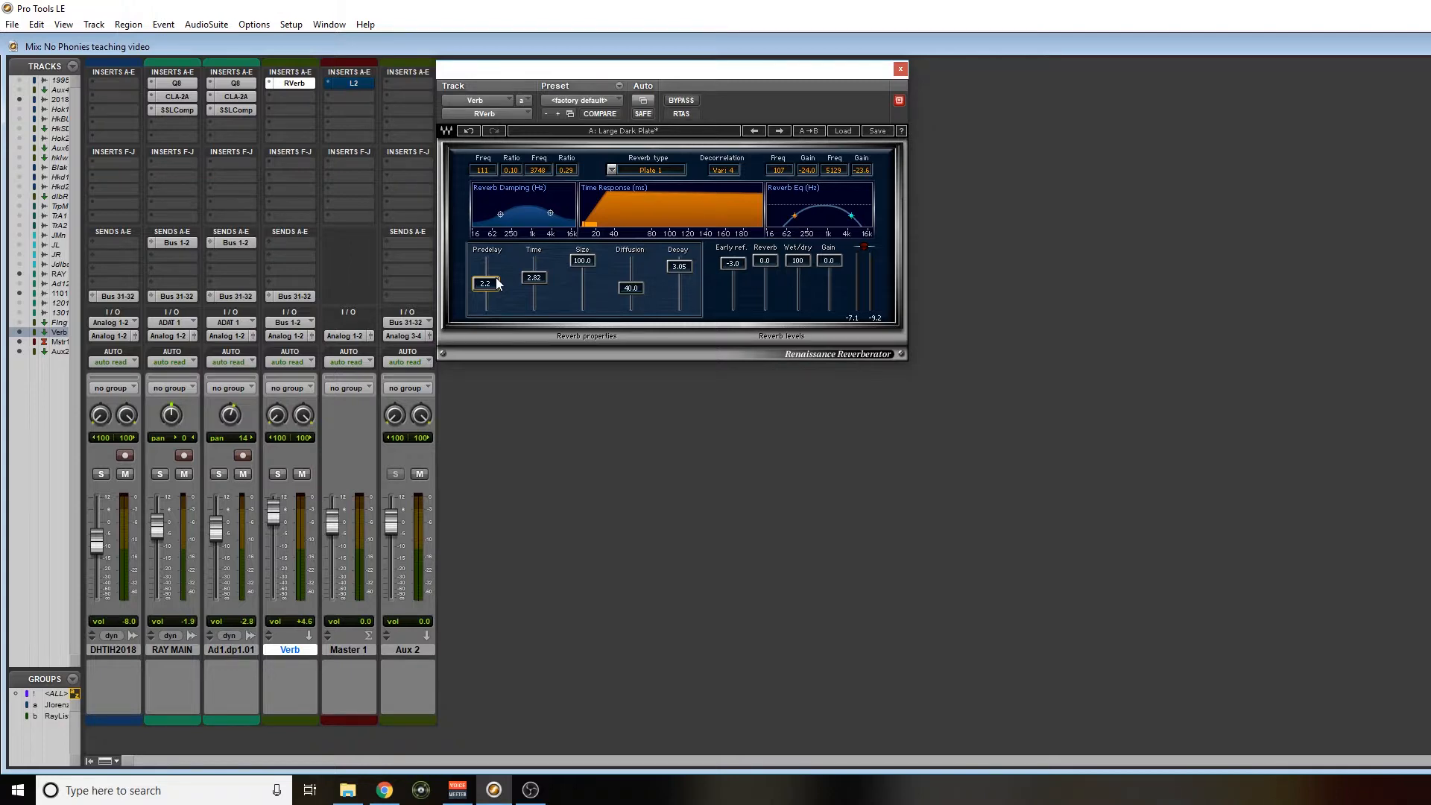
# Step: Replay the vocals from just before bar 121, setting the RVerb predelay to about 91.8 and the Verb fader to about -2.5 dB
pyautogui.hotkey('ctrl', '=')
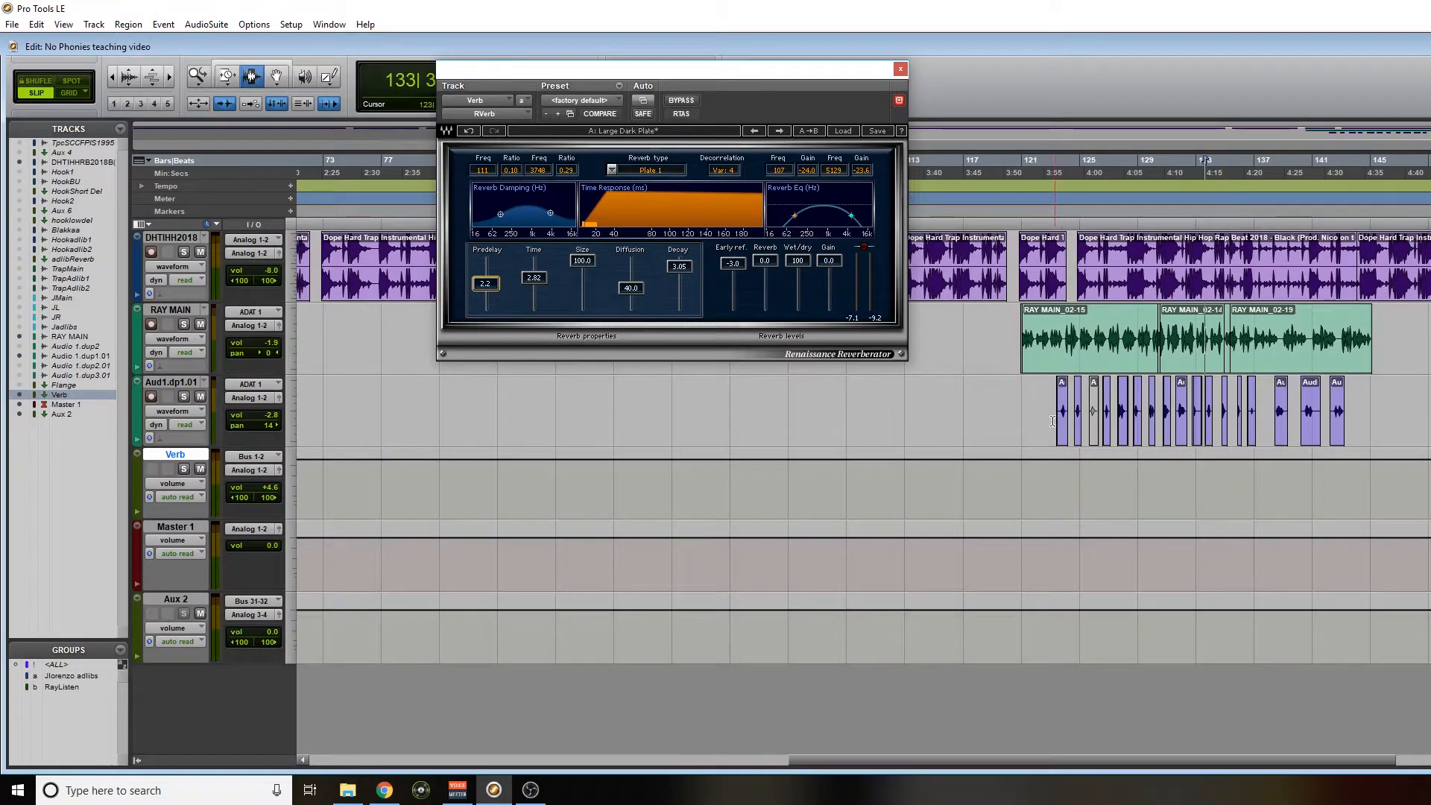
pyautogui.moveTo(1016, 336); pyautogui.dragTo(1150, 421)
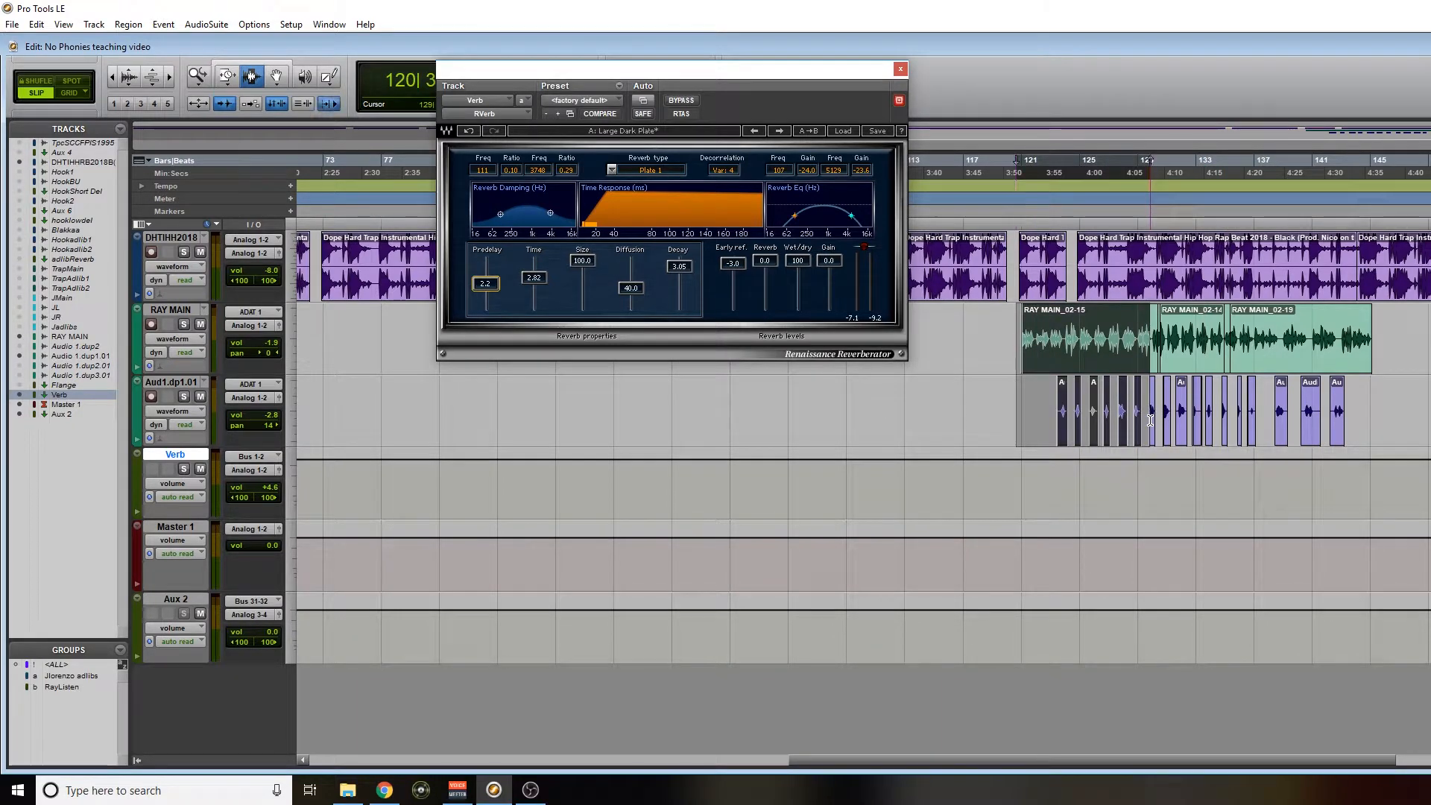
pyautogui.hotkey('ctrl', '=')
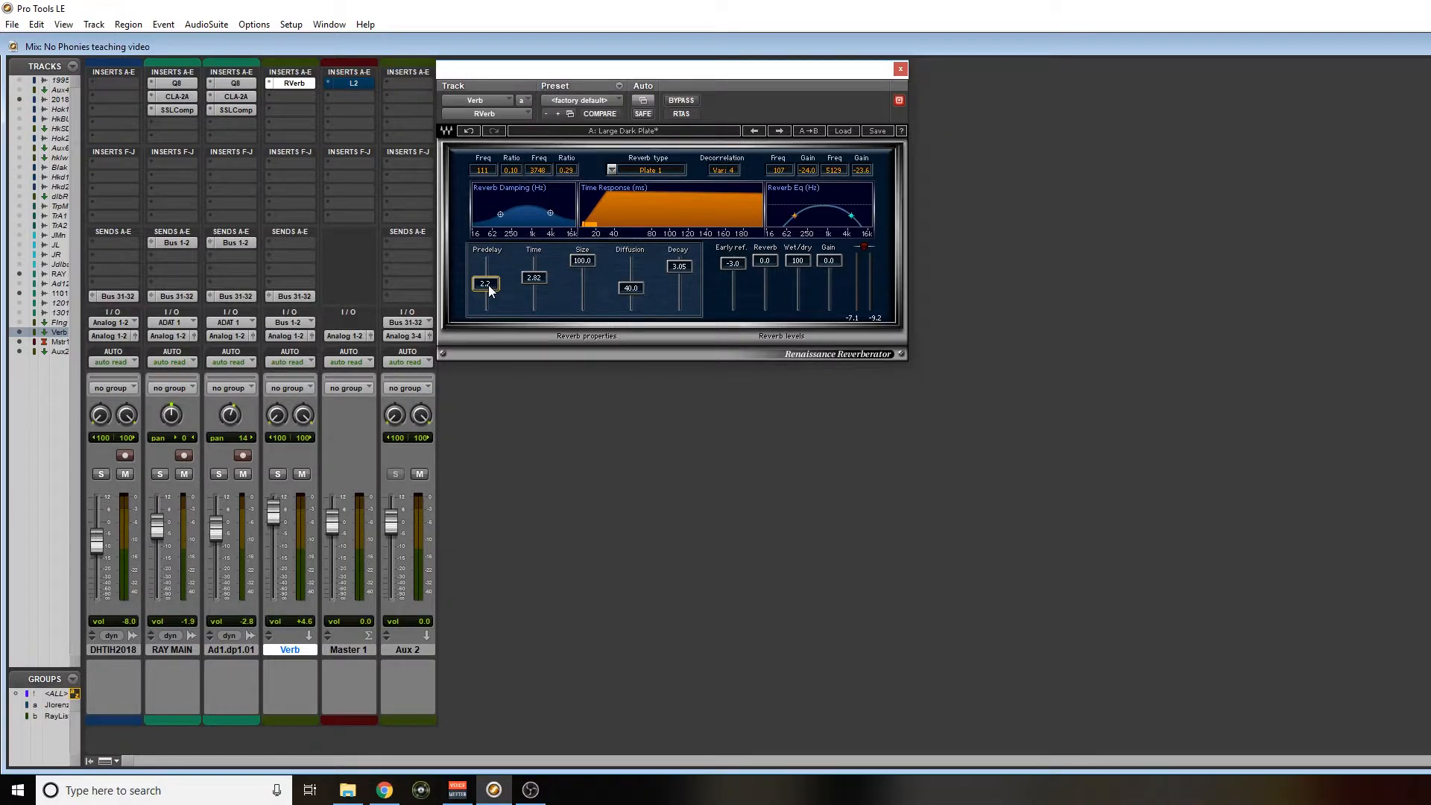
pyautogui.moveTo(489, 285); pyautogui.dragTo(486, 269)
pyautogui.moveTo(274, 514); pyautogui.dragTo(277, 540)
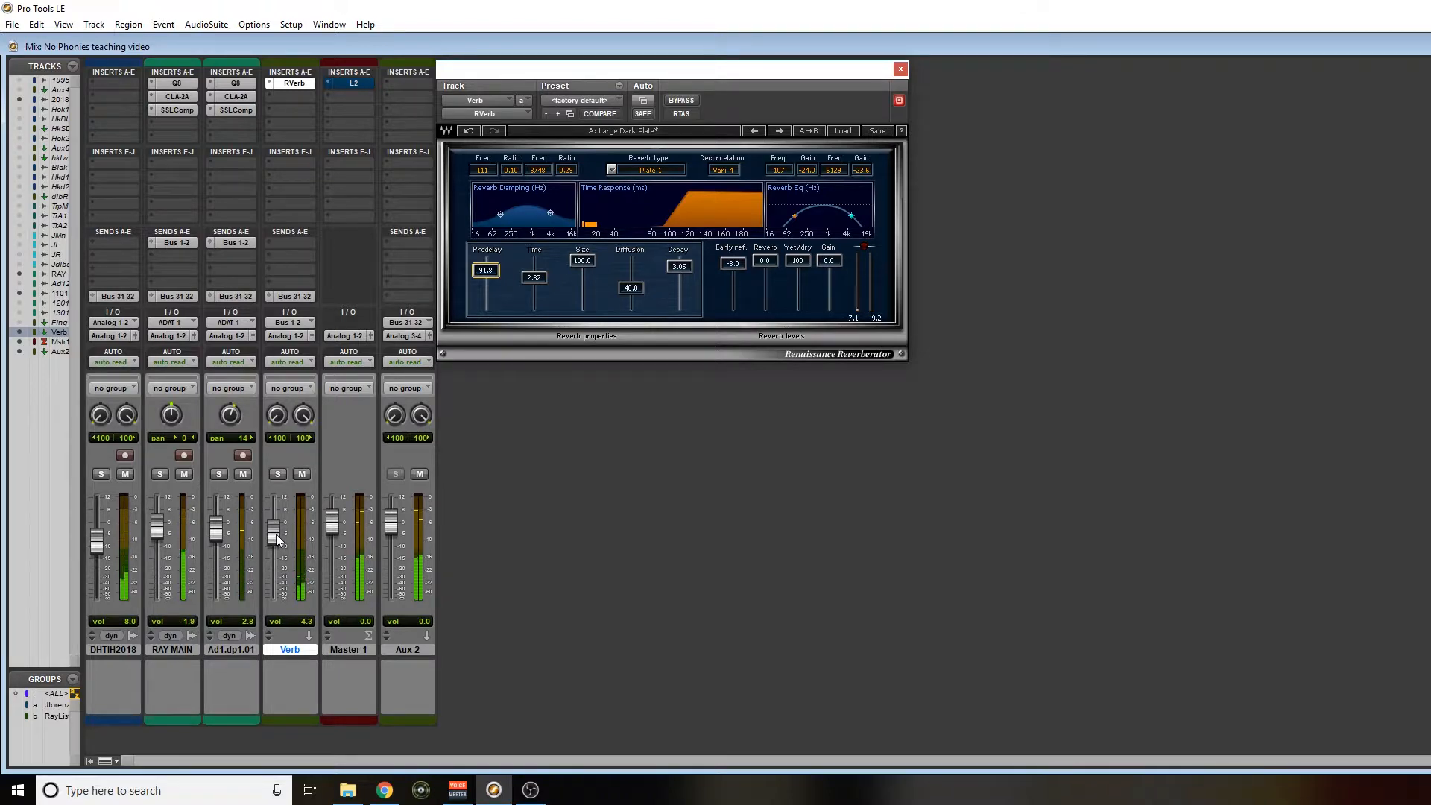
pyautogui.moveTo(277, 540); pyautogui.dragTo(277, 534)
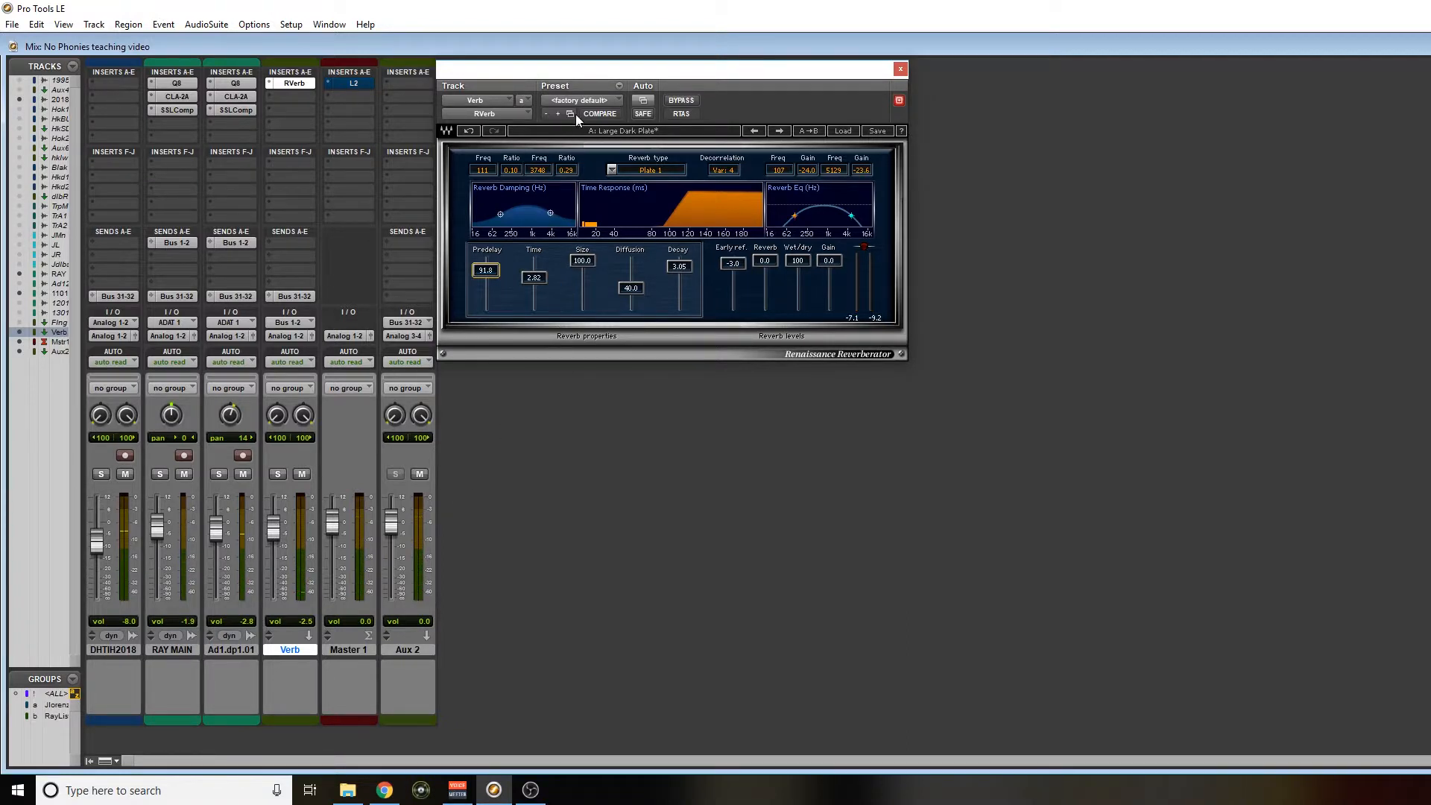
# Step: Try a Q6 (stereo) EQ in the insert slot after RVerb on the Verb track, and close its window
pyautogui.moveTo(574, 74); pyautogui.dragTo(588, 130)
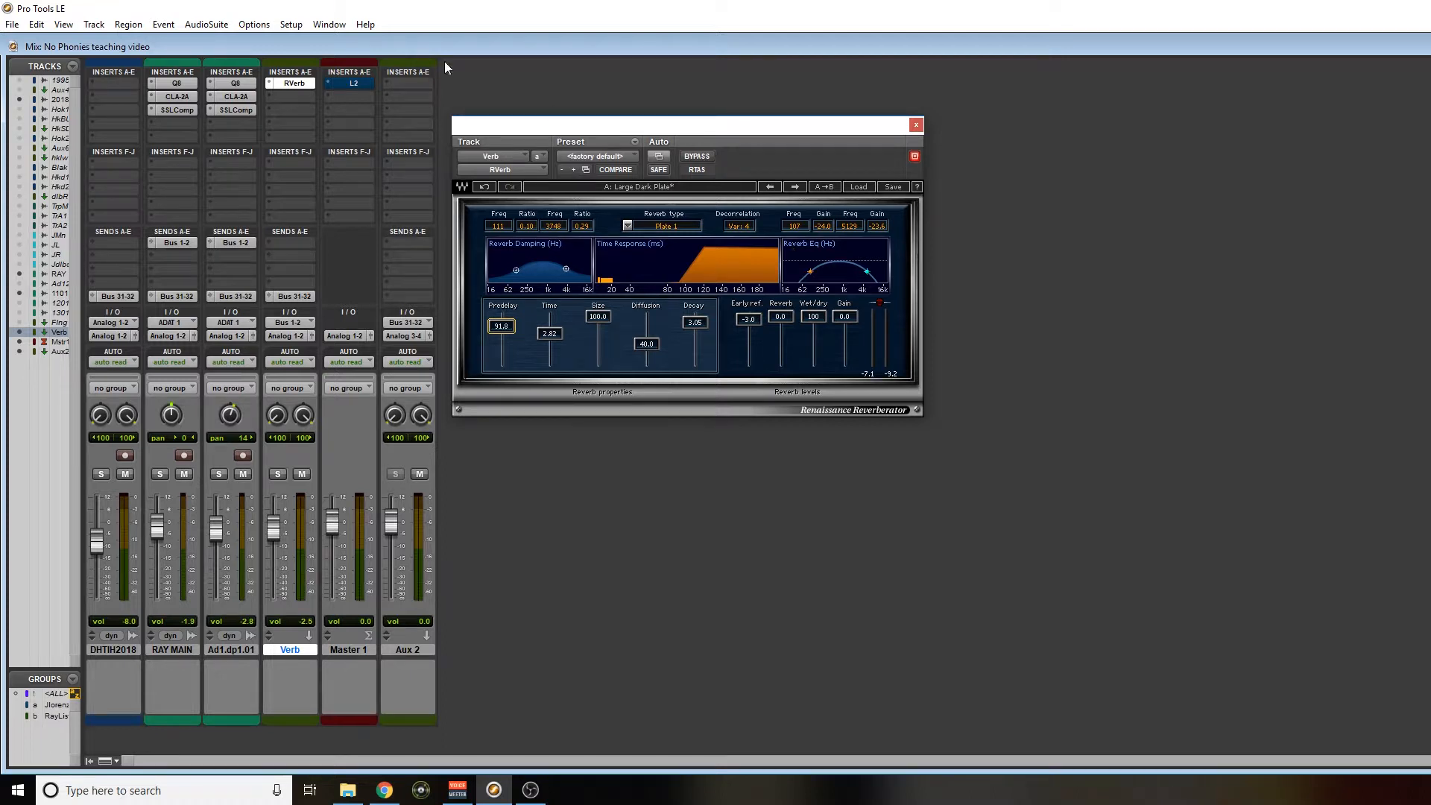
pyautogui.click(297, 82)
pyautogui.click(297, 82)
pyautogui.click(272, 97)
pyautogui.moveTo(388, 118)
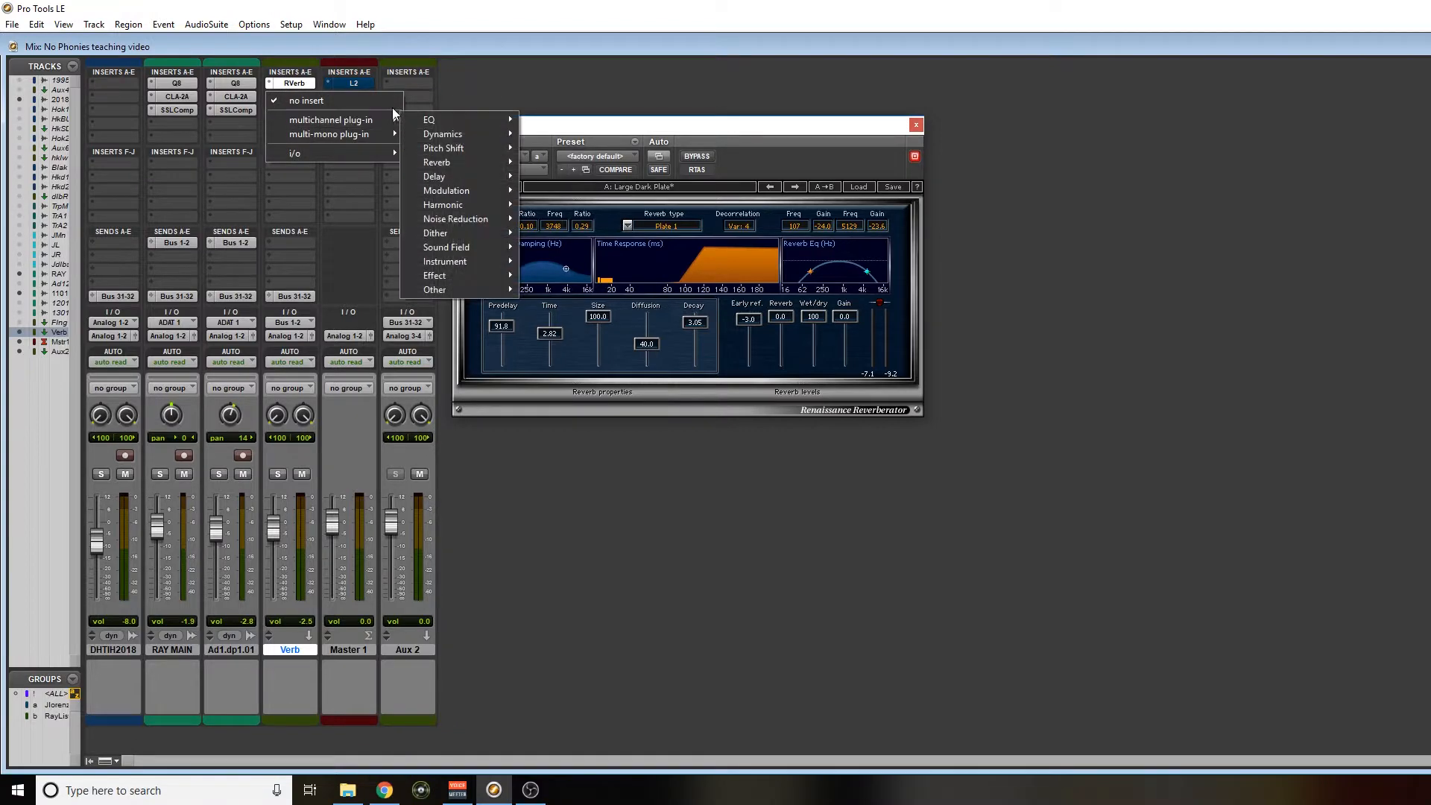
pyautogui.moveTo(439, 119)
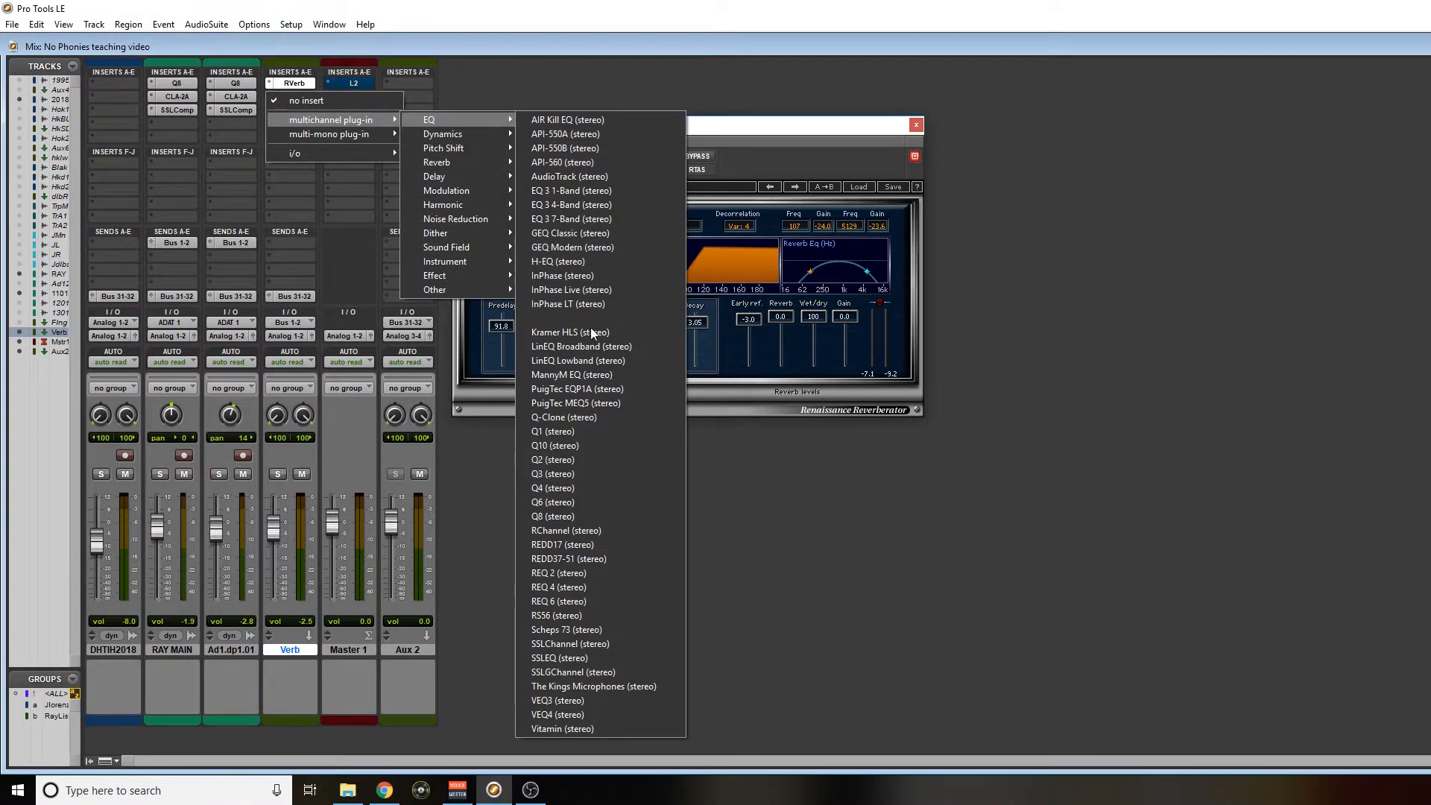
pyautogui.click(569, 501)
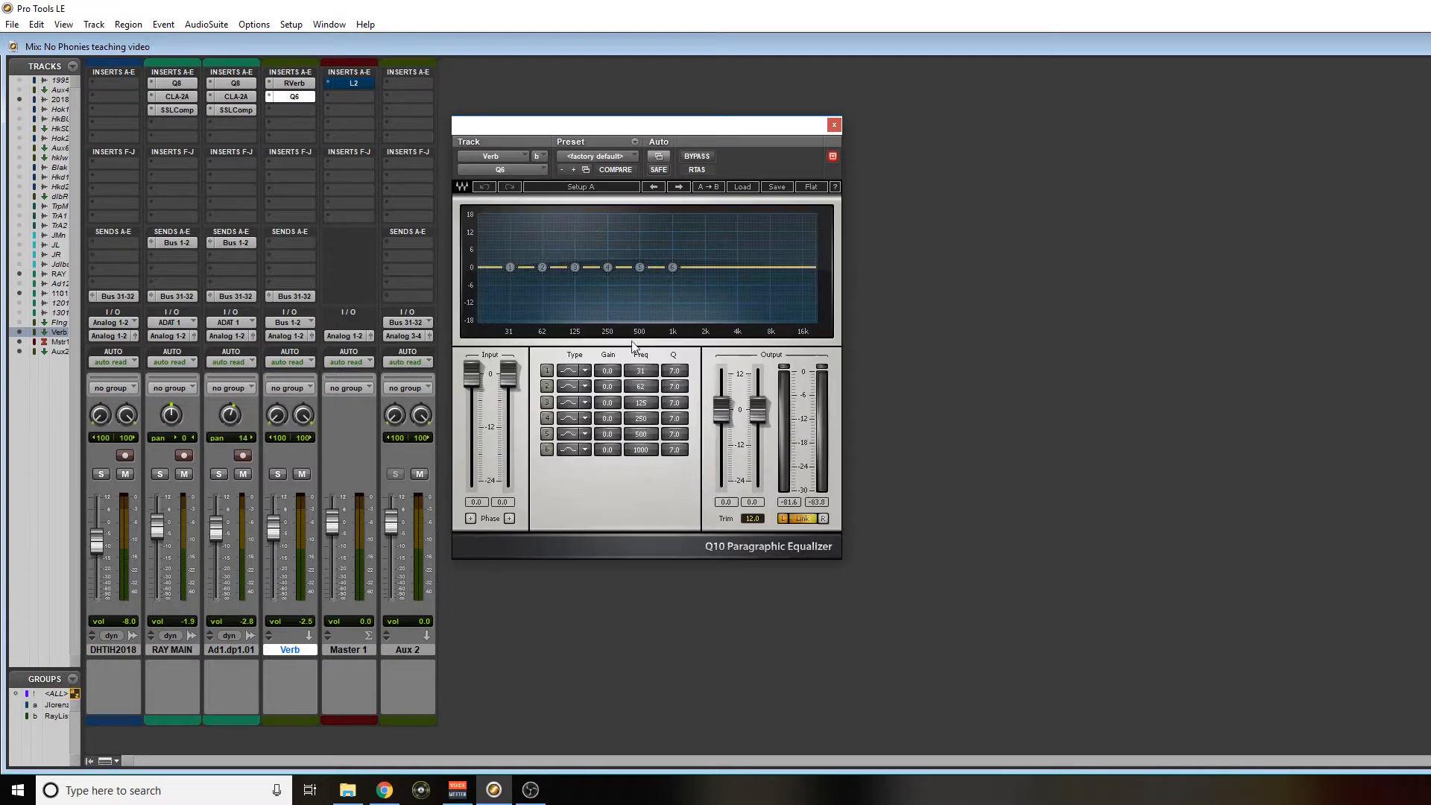
pyautogui.click(834, 125)
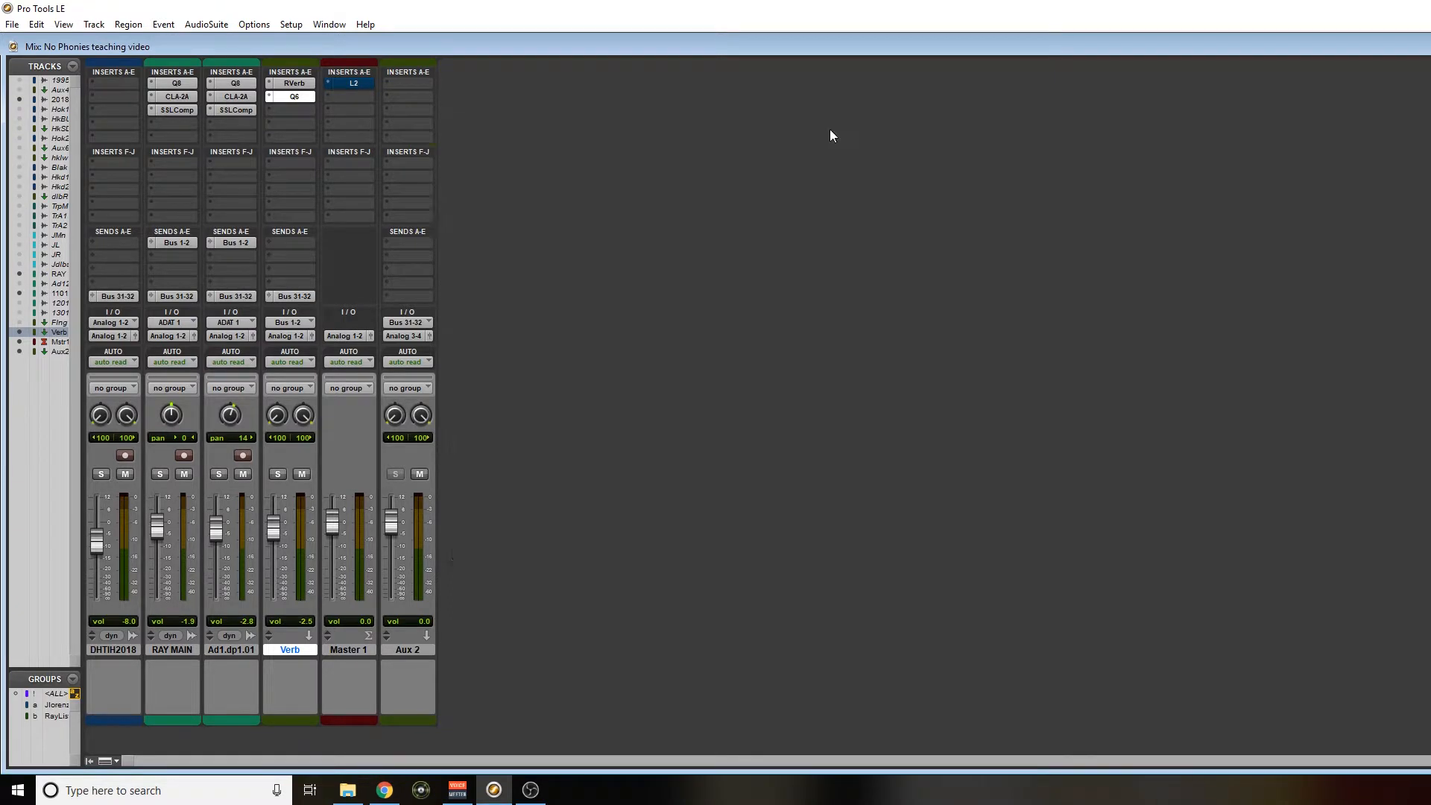
# Step: Remove the Q6 EQ from the Verb track and reopen the RVerb plug-in
pyautogui.click(270, 96)
pyautogui.click(277, 101)
pyautogui.click(295, 83)
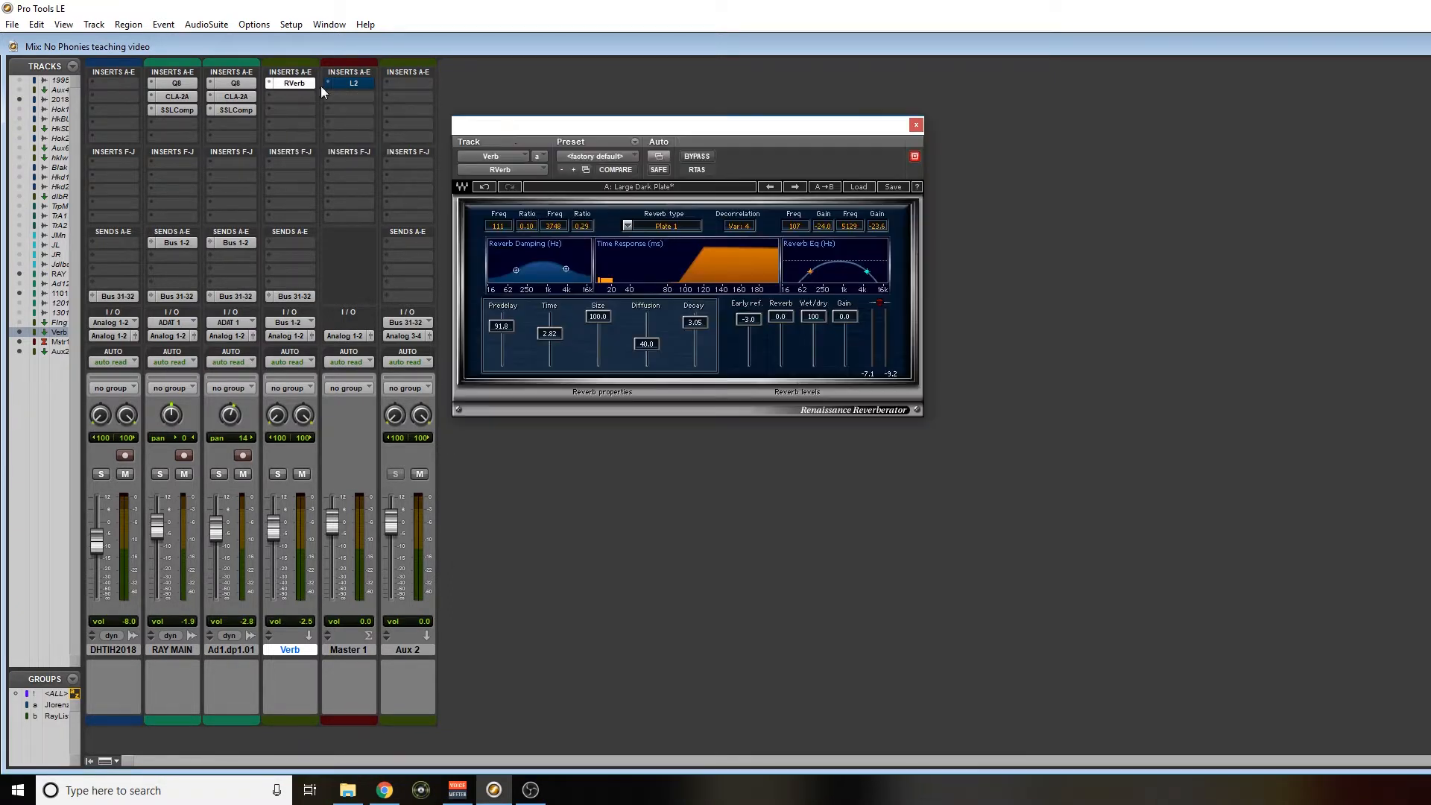
pyautogui.moveTo(796, 146); pyautogui.dragTo(792, 199)
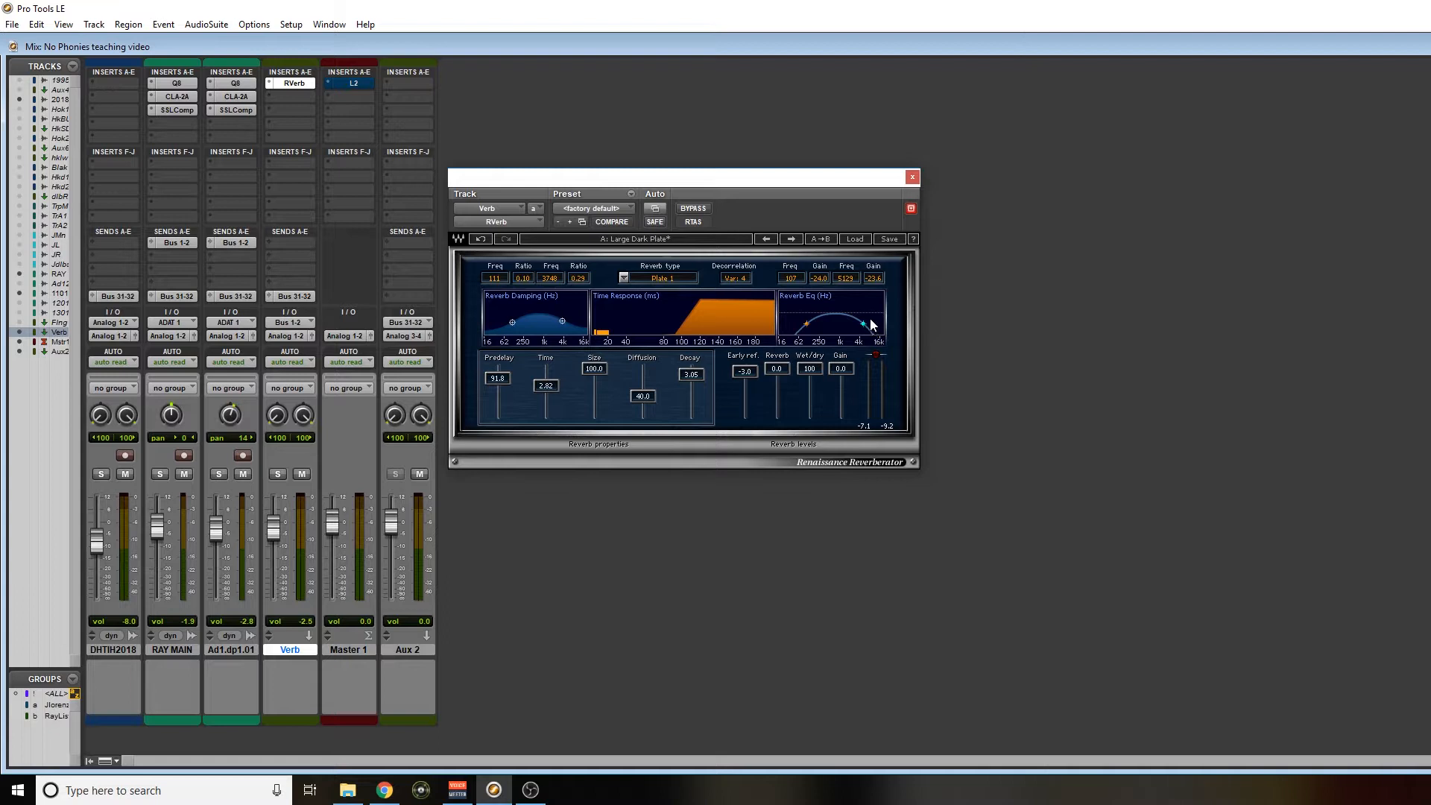
# Step: Fine-tune RVerb's high EQ band on the Verb track to about 5518 Hz and -22.7 dB
pyautogui.moveTo(865, 325); pyautogui.dragTo(863, 326)
pyautogui.moveTo(863, 325); pyautogui.dragTo(866, 325)
pyautogui.moveTo(862, 325)
pyautogui.mouseDown()
pyautogui.moveTo(830, 324)
pyautogui.moveTo(864, 326)
pyautogui.mouseUp()
pyautogui.moveTo(865, 326); pyautogui.dragTo(864, 326)
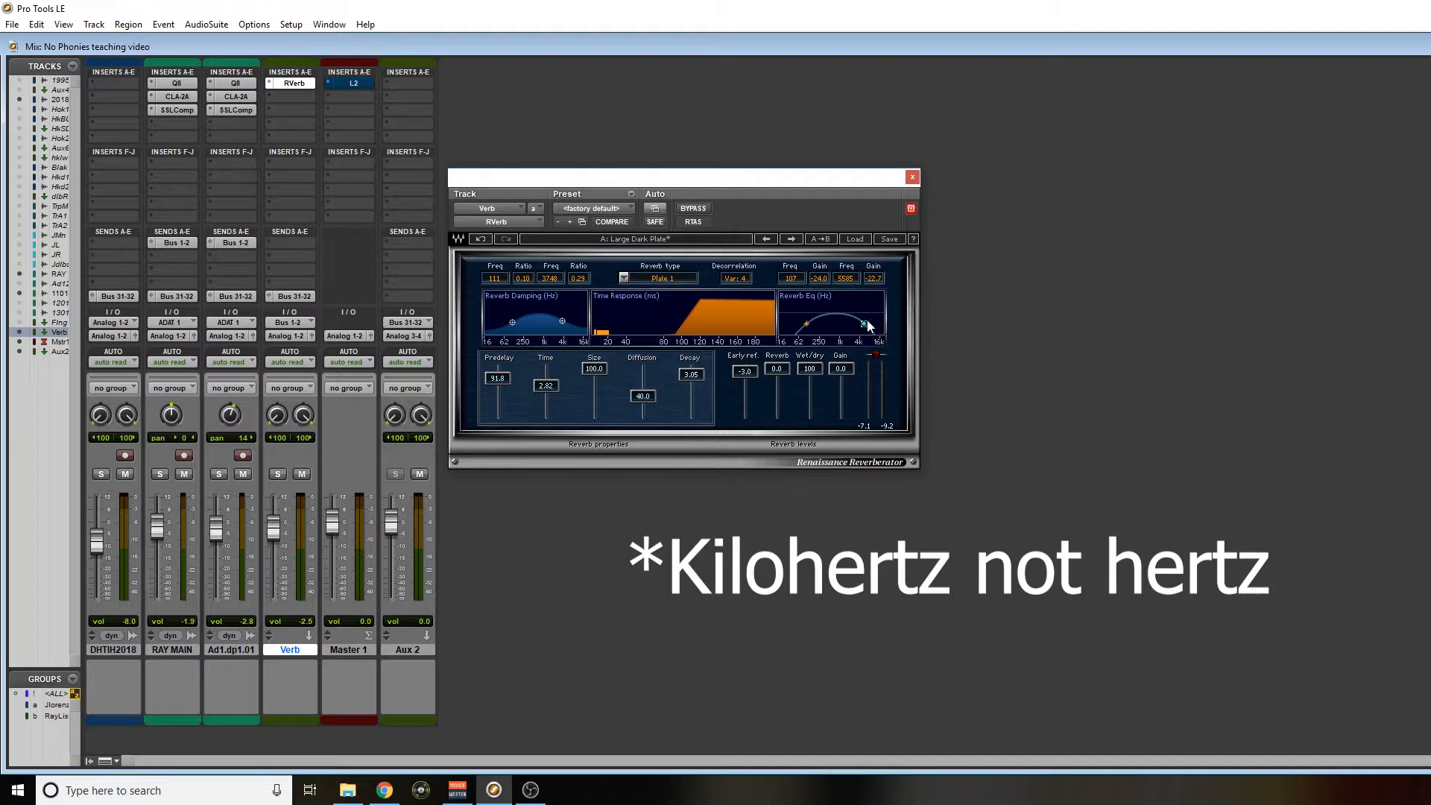
pyautogui.moveTo(866, 324); pyautogui.dragTo(865, 323)
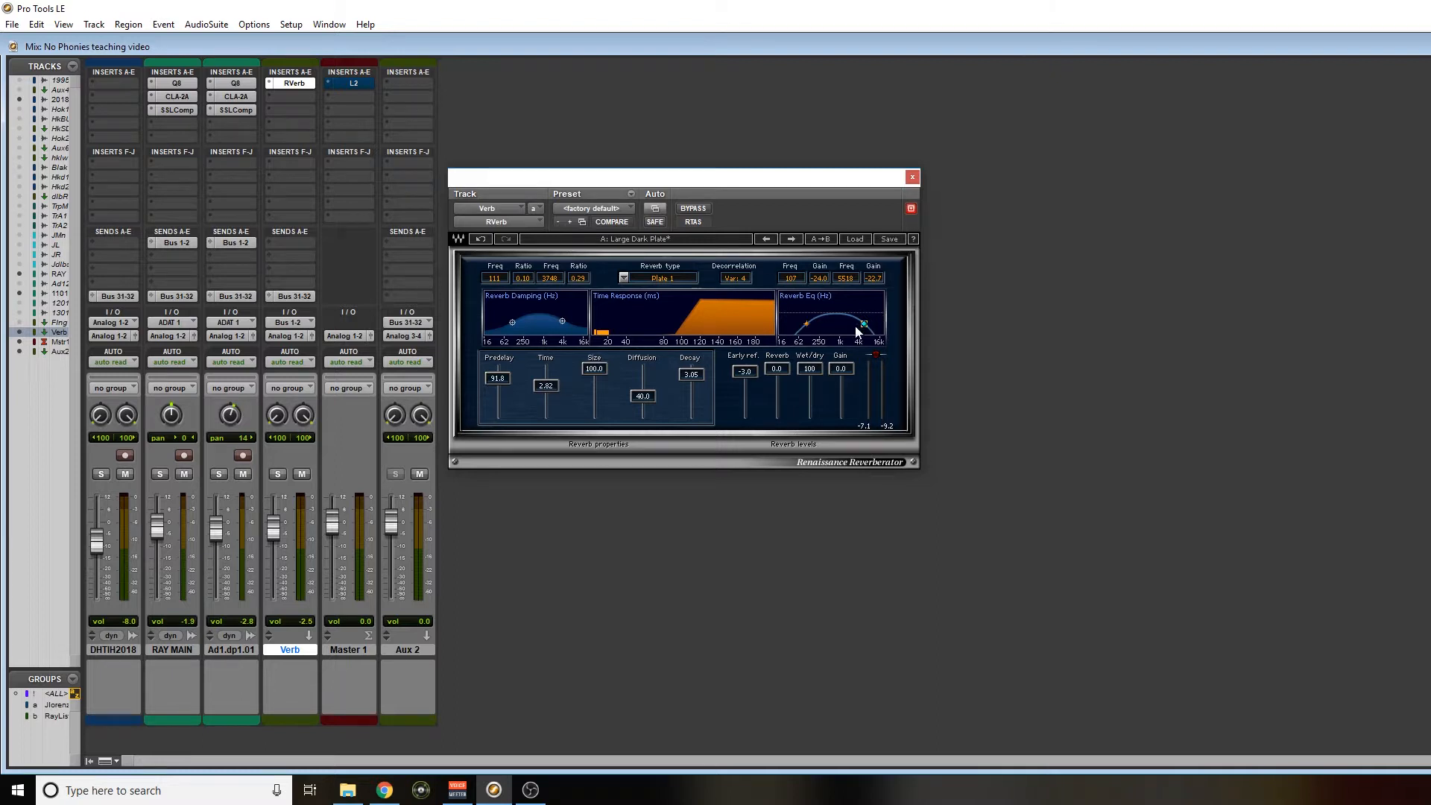
pyautogui.moveTo(864, 323); pyautogui.dragTo(861, 323)
# Step: Audition the vocals from about bar 122 to 135 with RVerb's high EQ band opened up to about 18 kHz
pyautogui.moveTo(863, 325); pyautogui.dragTo(882, 324)
pyautogui.hotkey('ctrl', '=')
pyautogui.moveTo(1042, 412); pyautogui.dragTo(1234, 355)
pyautogui.press('space')
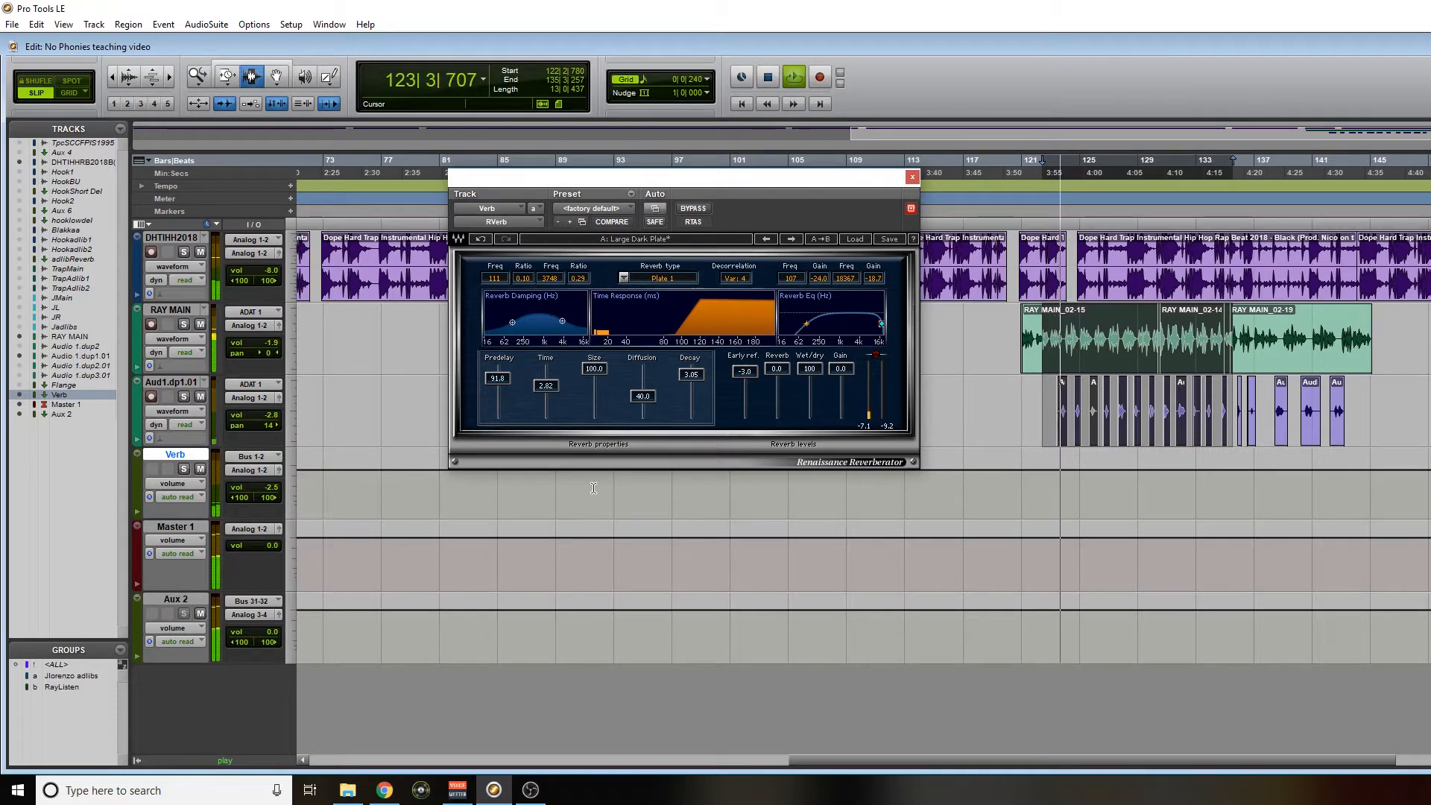
pyautogui.hotkey('ctrl', '=')
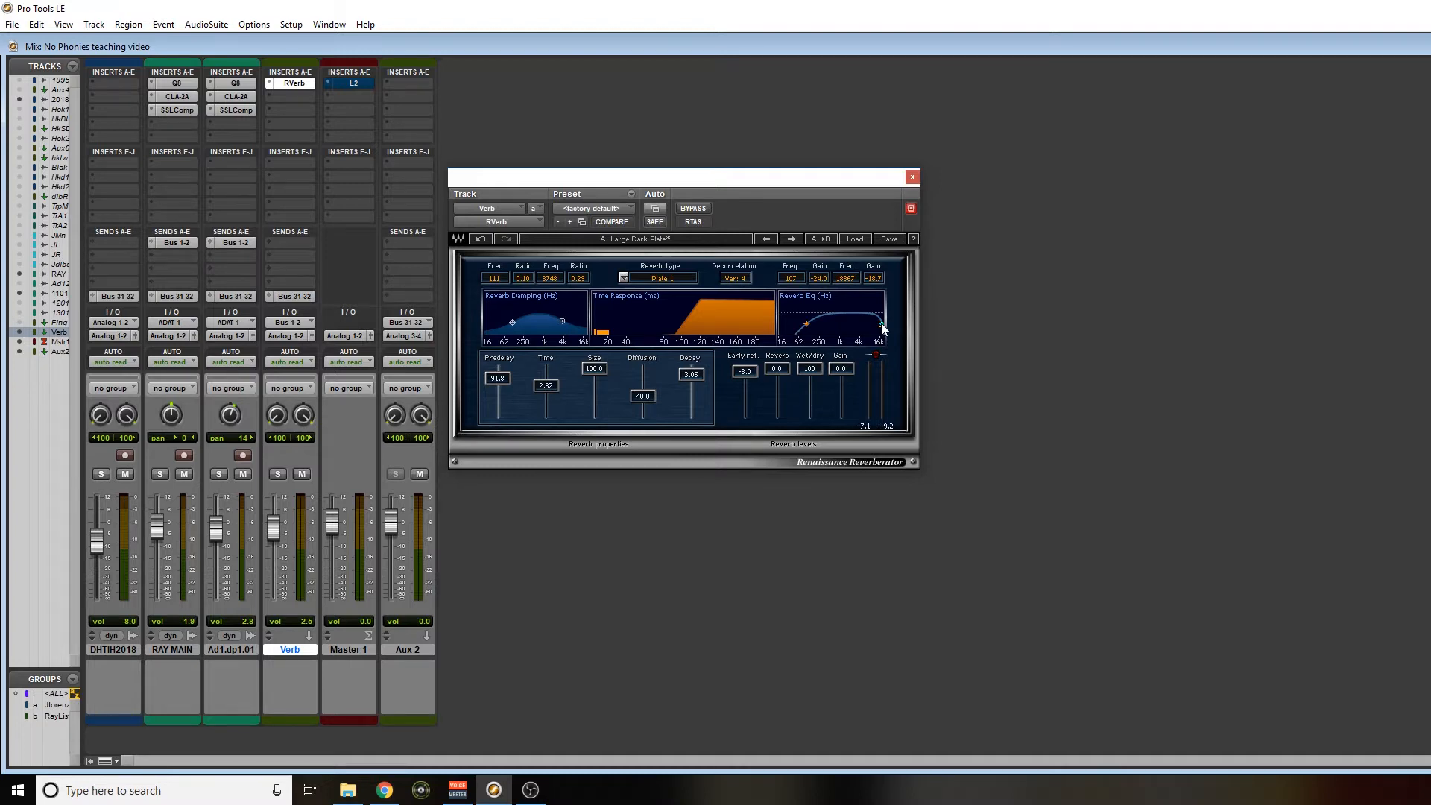
pyautogui.hotkey('ctrl', '=')
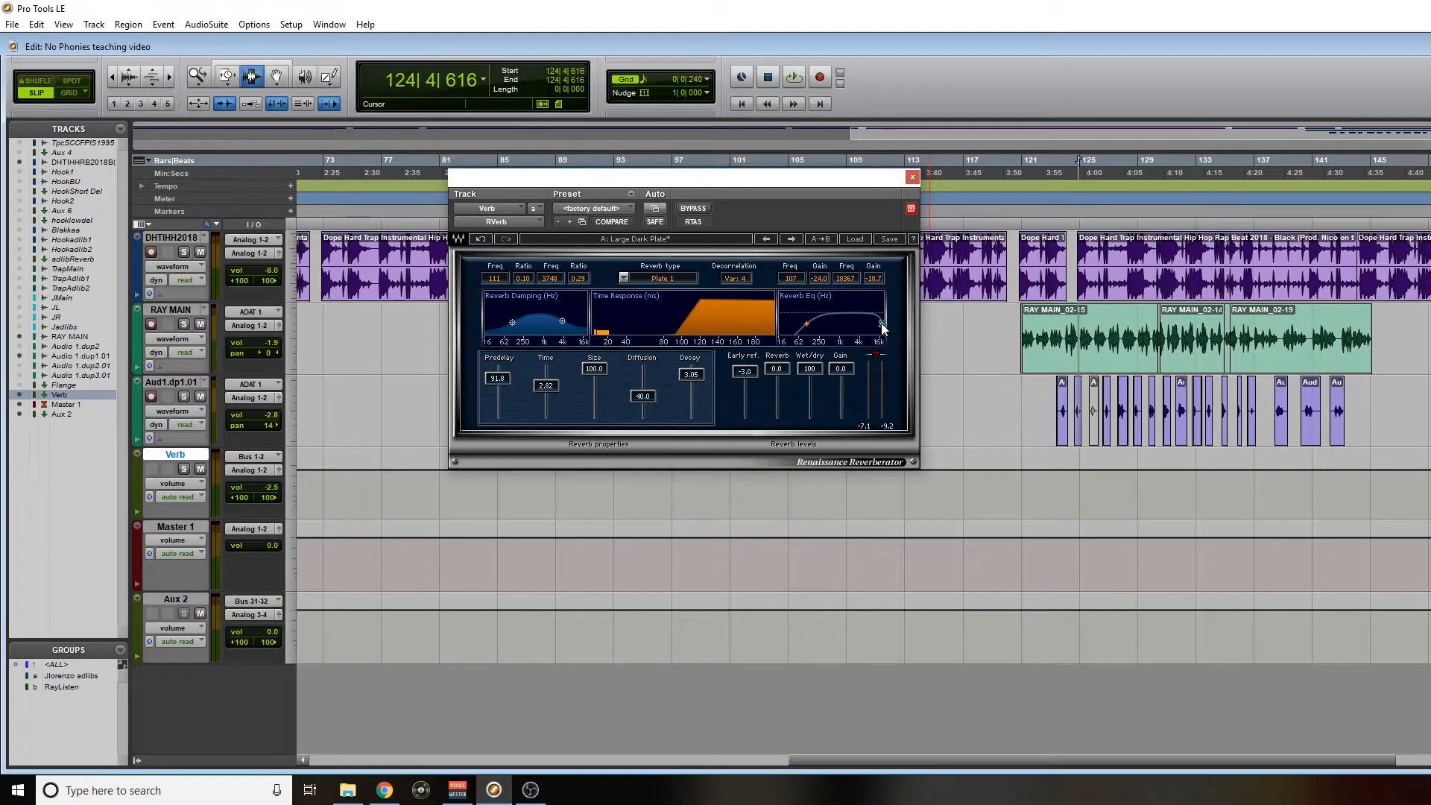
# Step: Bring RVerb's high EQ band back to about 5518 Hz and -19.3 dB, and select the first RAY MAIN region from bar 121
pyautogui.click(1019, 358)
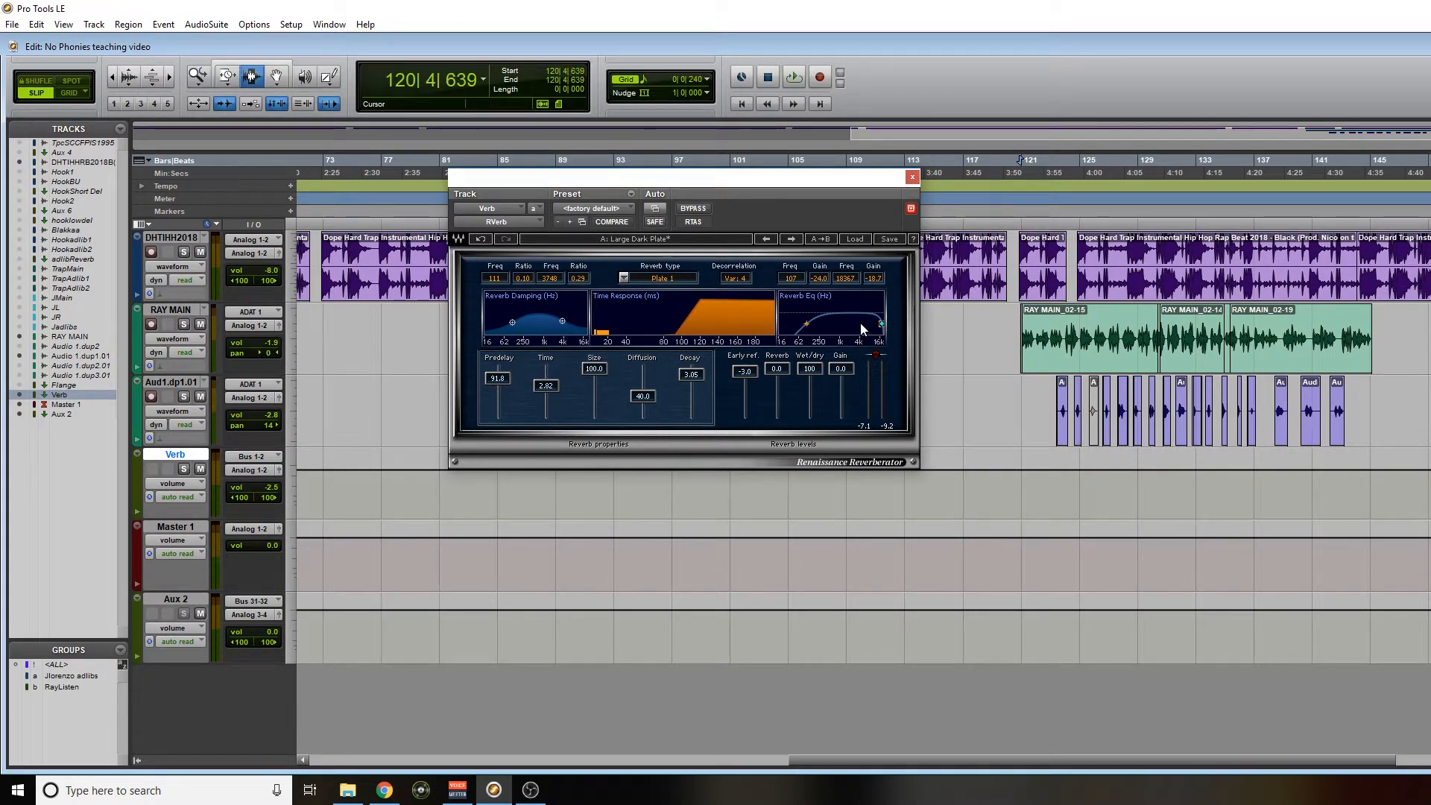
pyautogui.moveTo(881, 324); pyautogui.dragTo(864, 323)
pyautogui.click(1016, 342)
pyautogui.click(1019, 339)
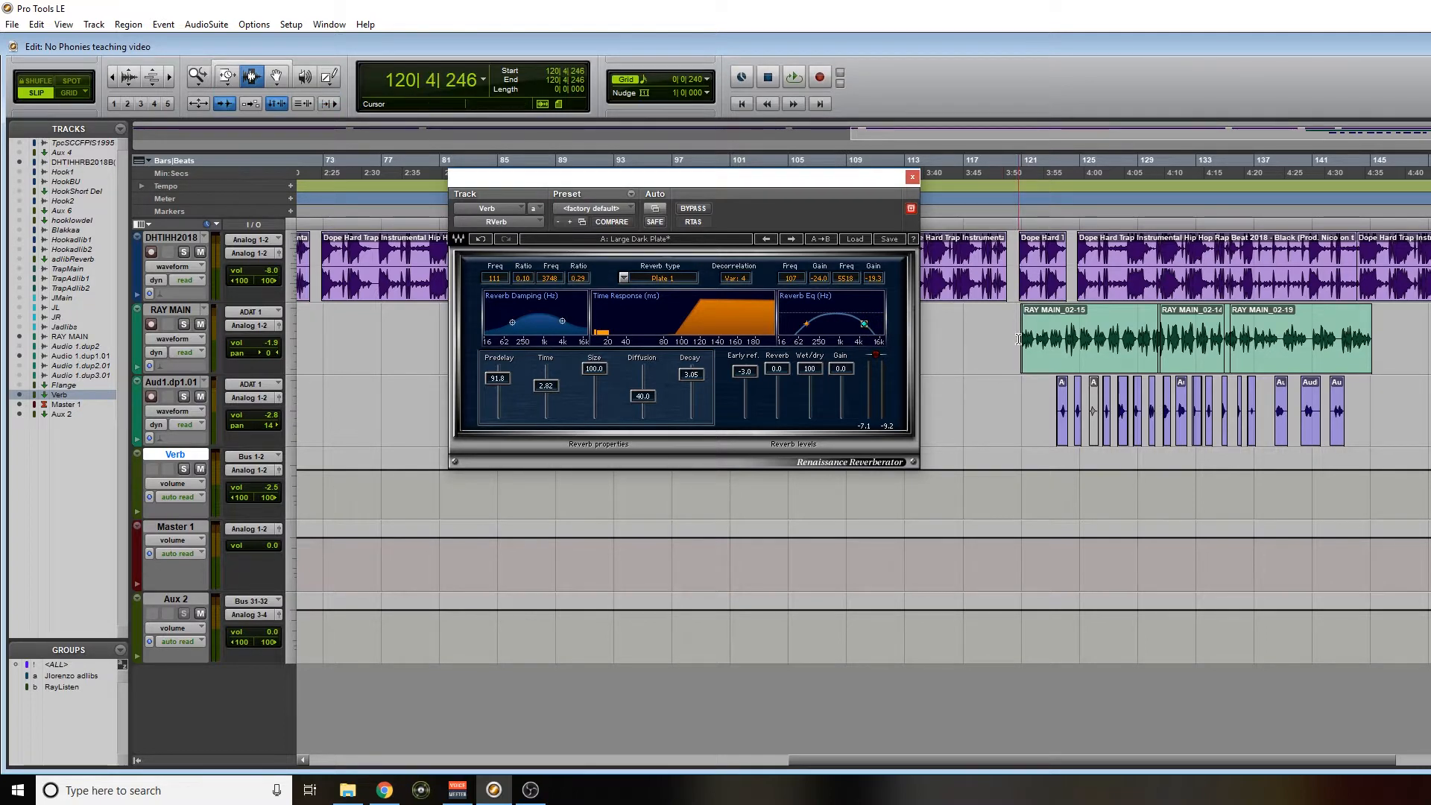
pyautogui.moveTo(1020, 340); pyautogui.dragTo(1161, 339)
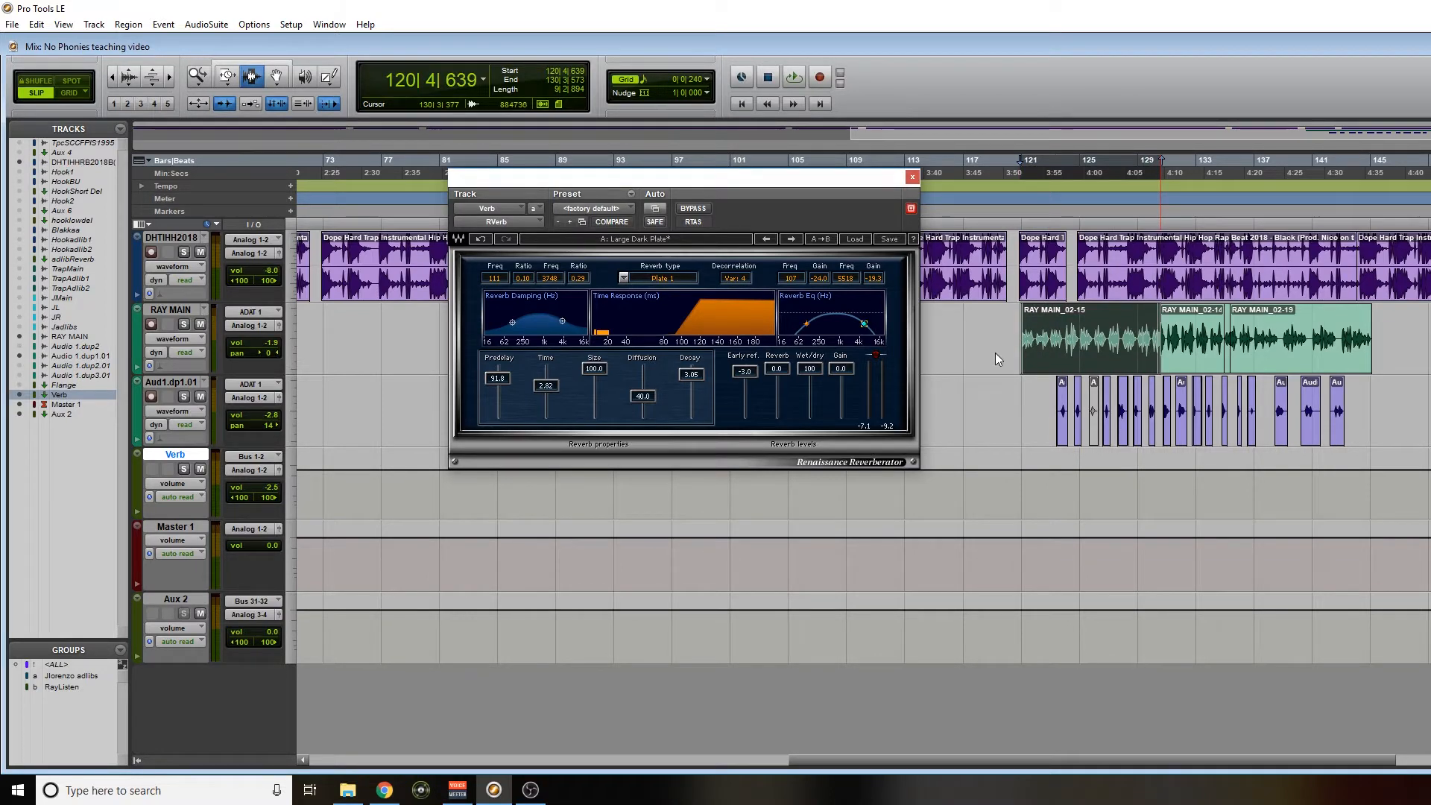
# Step: Play back the selected vocals and raise the Verb fader to about -2.2 dB
pyautogui.hotkey('ctrl', '=')
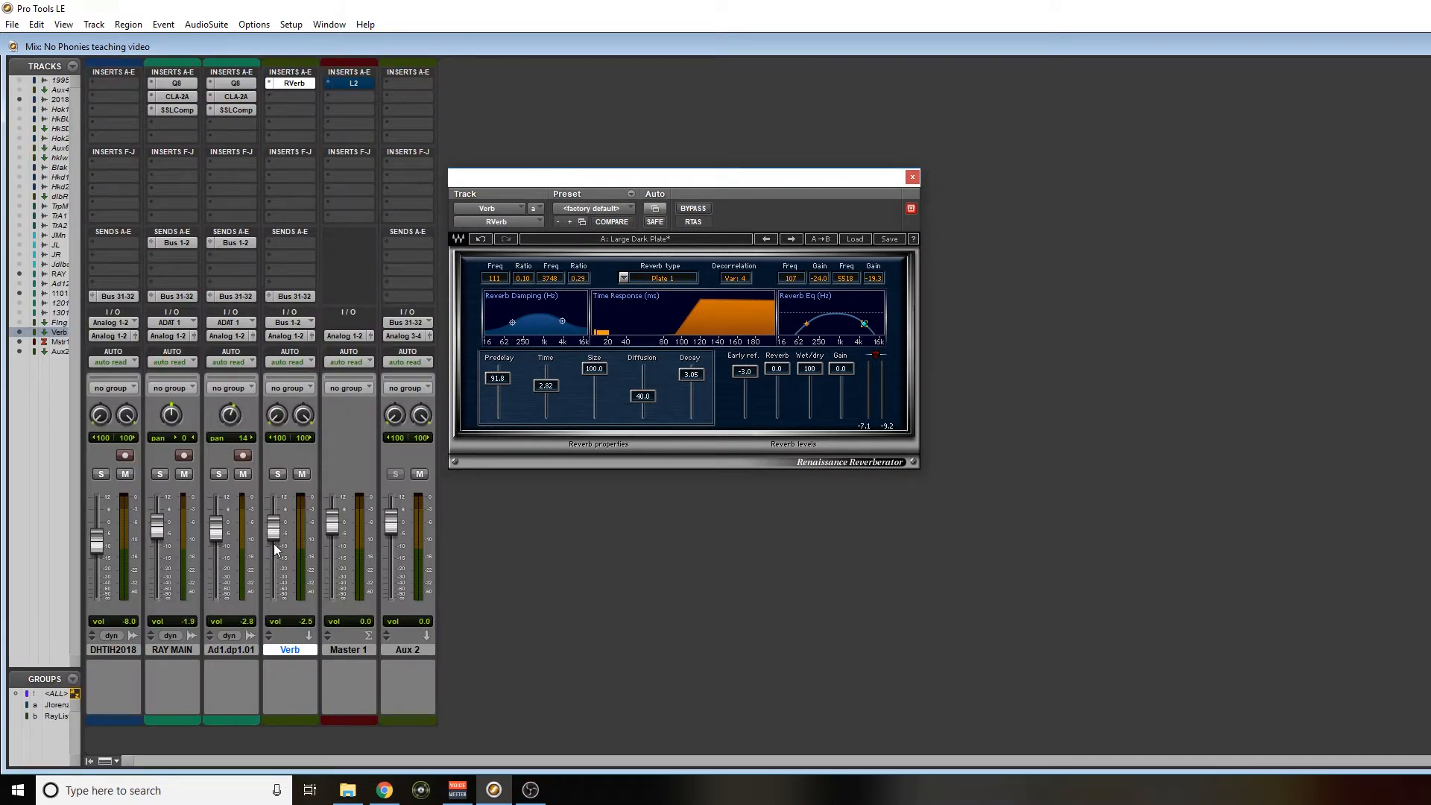
pyautogui.press('space')
pyautogui.moveTo(274, 542); pyautogui.dragTo(275, 540)
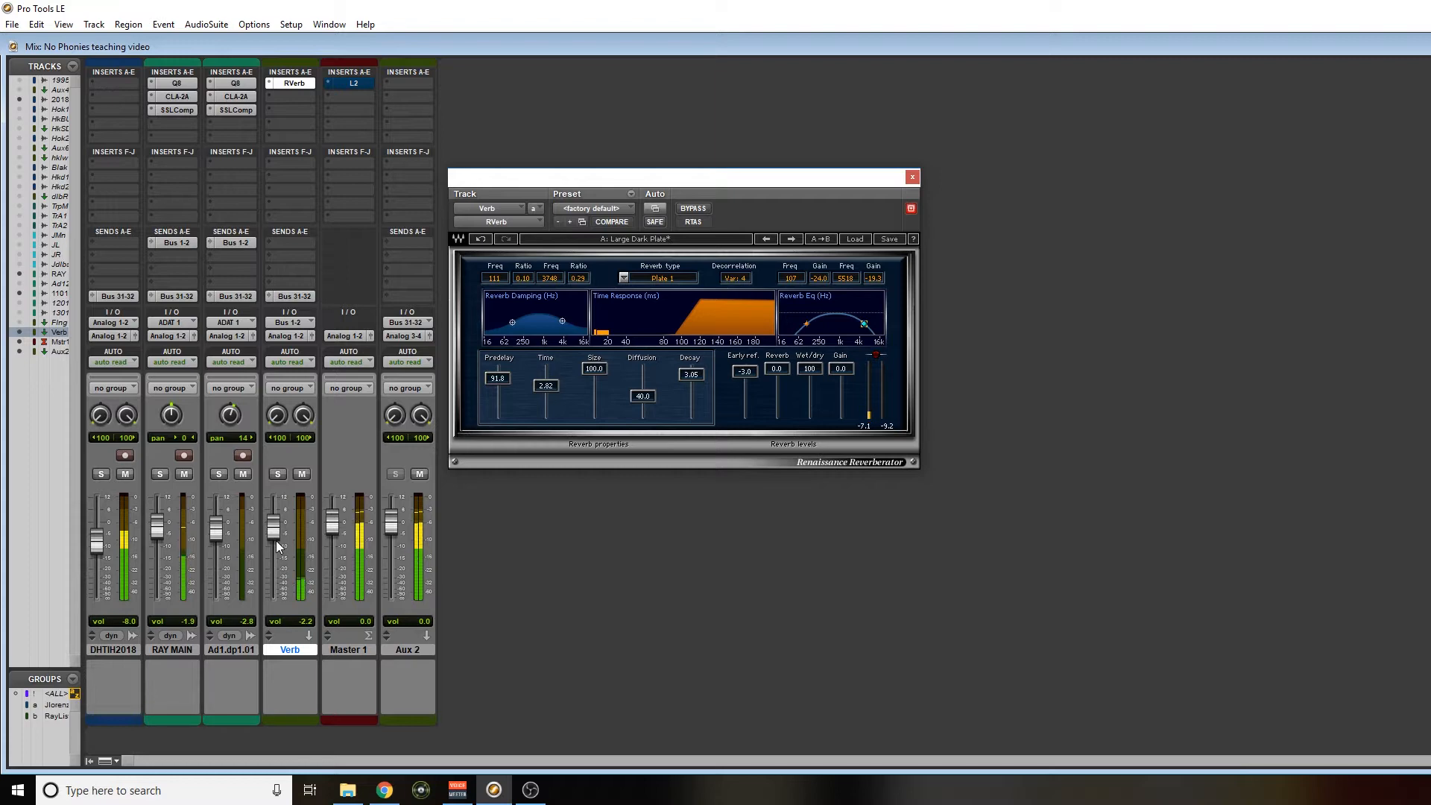
pyautogui.press('space')
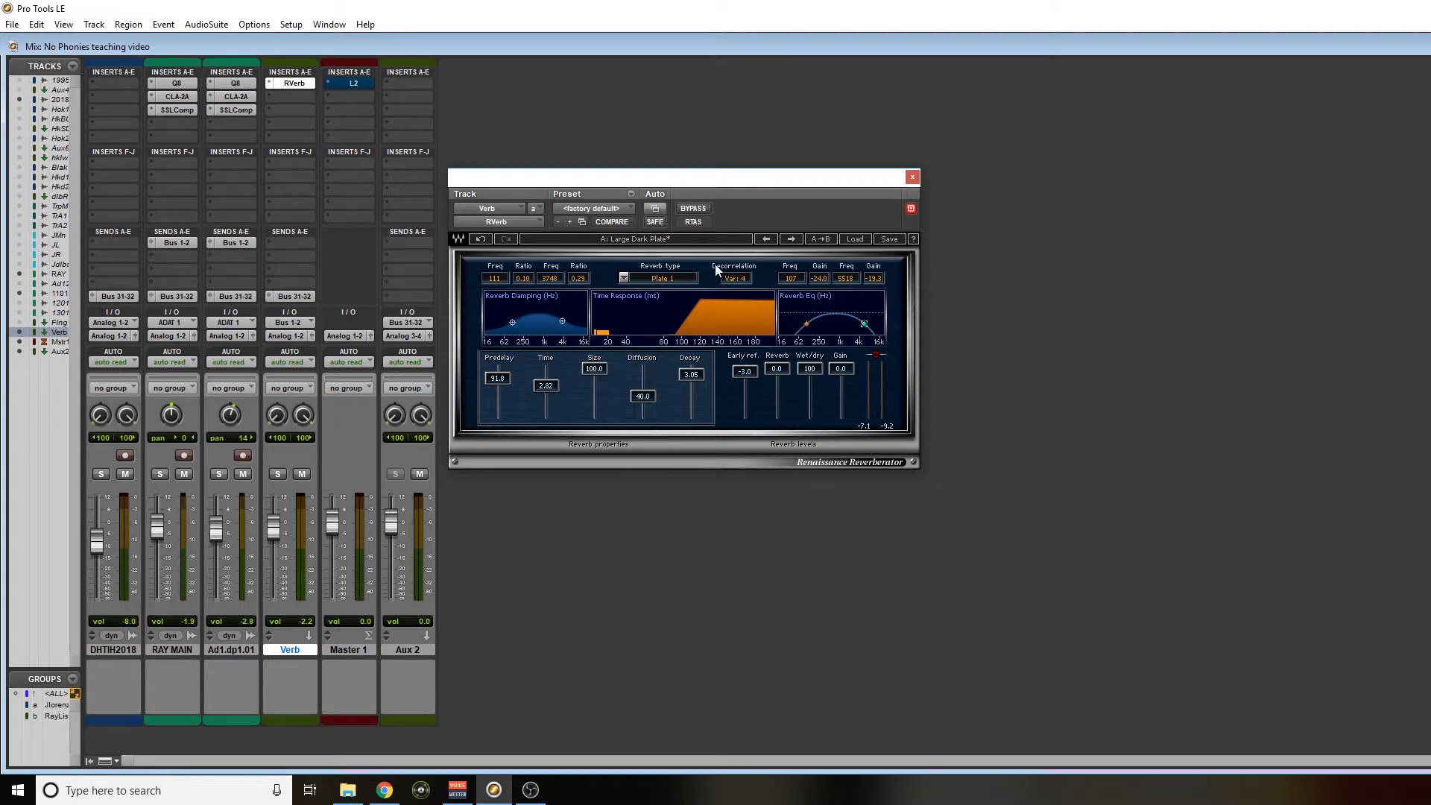
# Step: Set RVerb's low EQ band to about 67 Hz and -23.9 dB, and place the edit cursor just before bar 121
pyautogui.moveTo(762, 181); pyautogui.dragTo(779, 180)
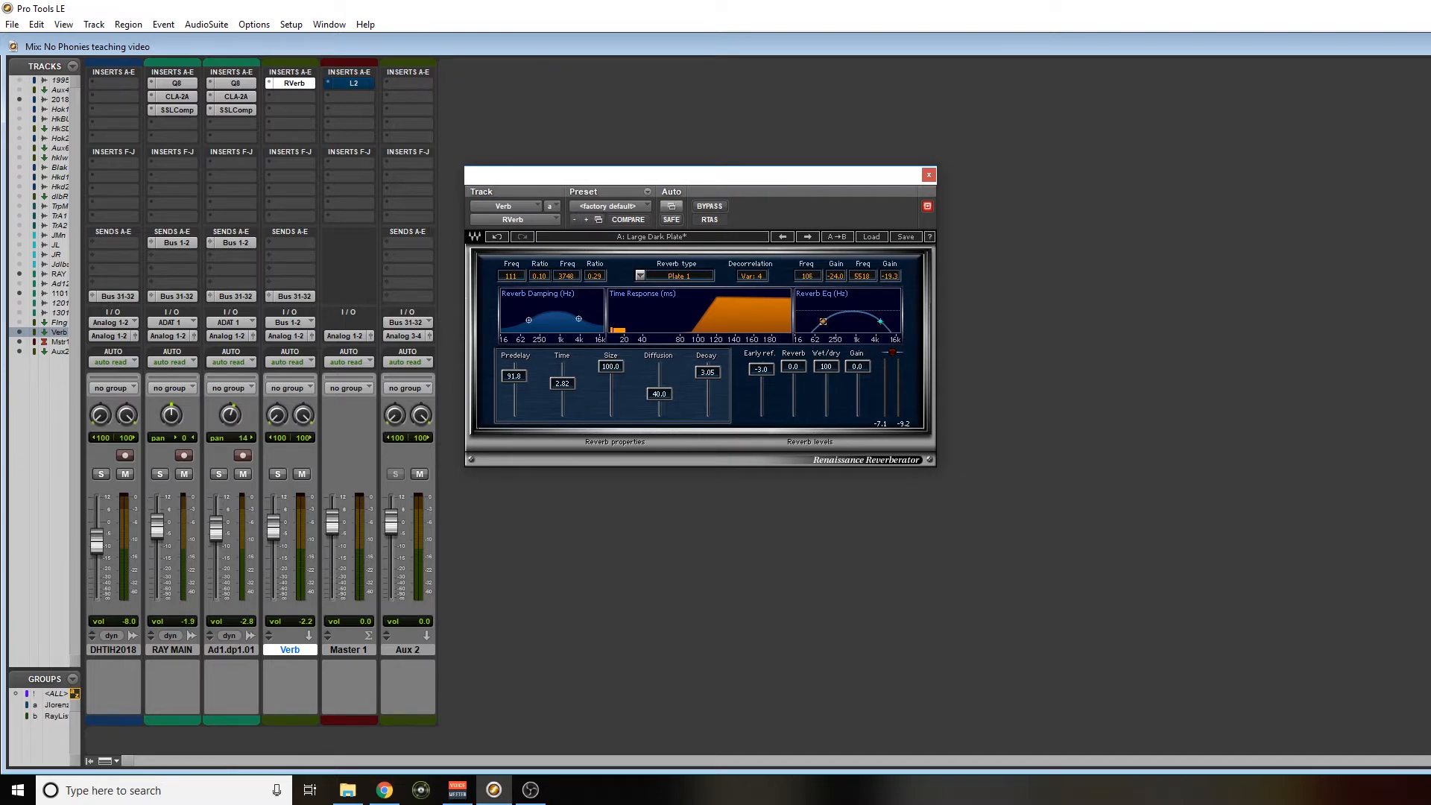
pyautogui.moveTo(823, 322); pyautogui.dragTo(816, 322)
pyautogui.hotkey('ctrl', '=')
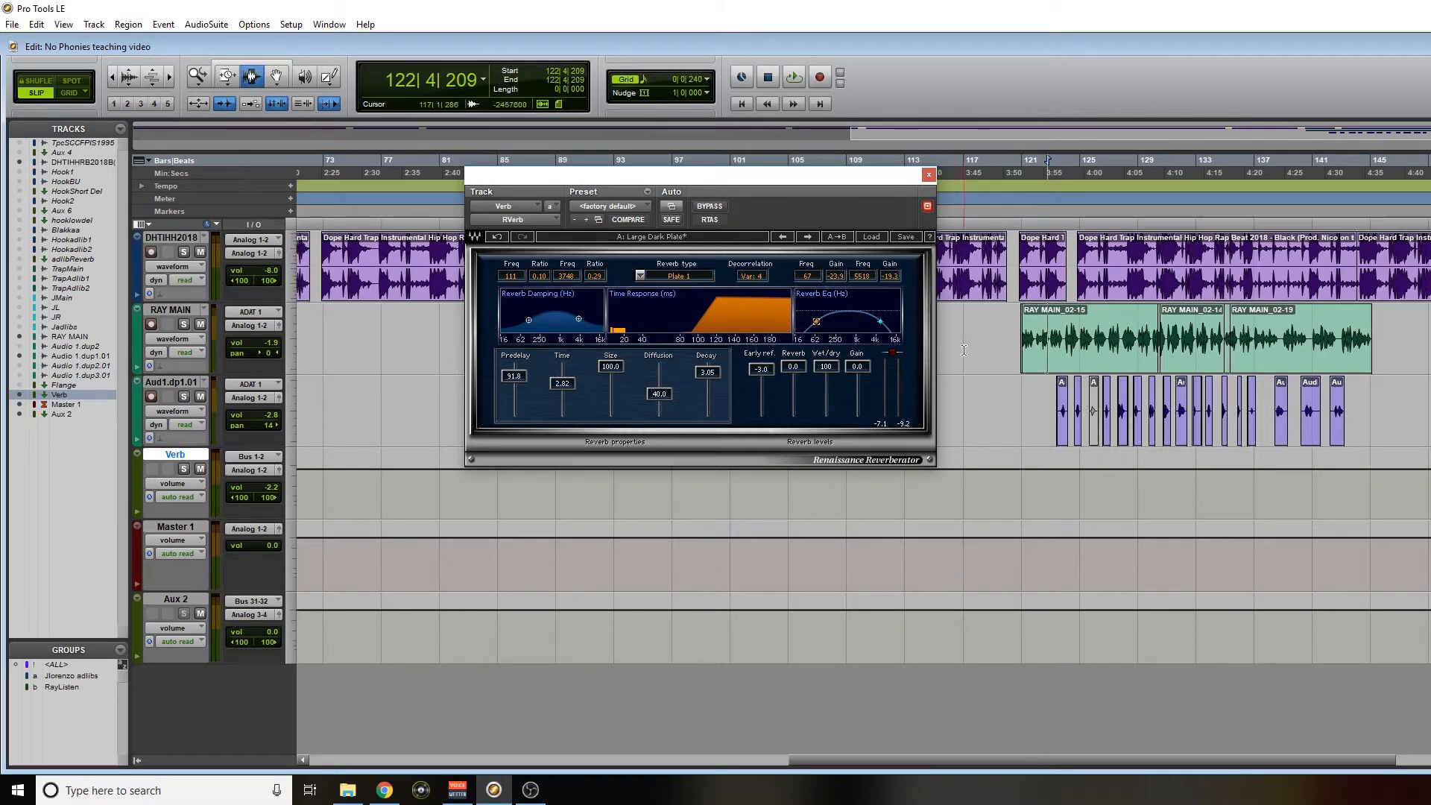
pyautogui.click(1002, 328)
pyautogui.click(1018, 324)
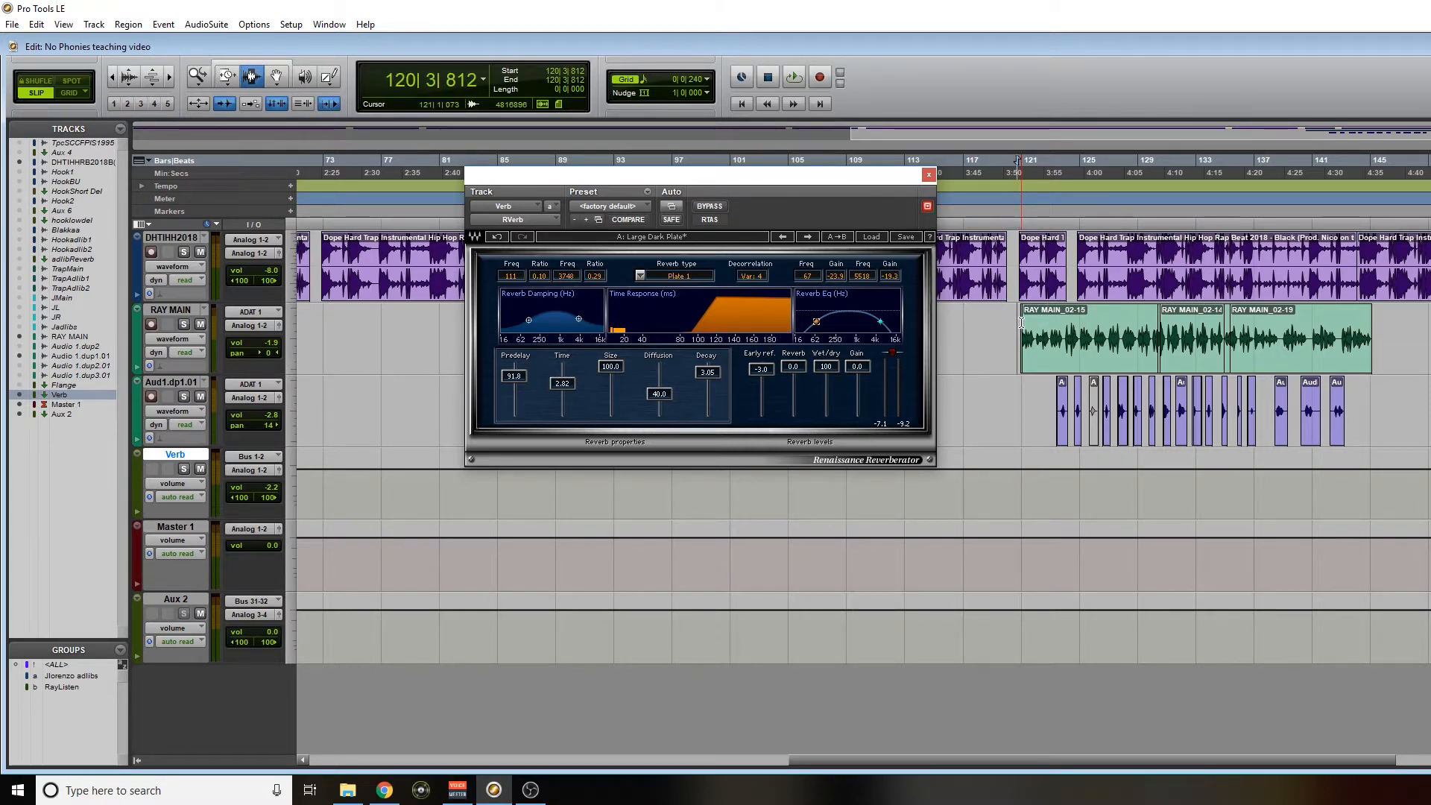
pyautogui.click(1020, 323)
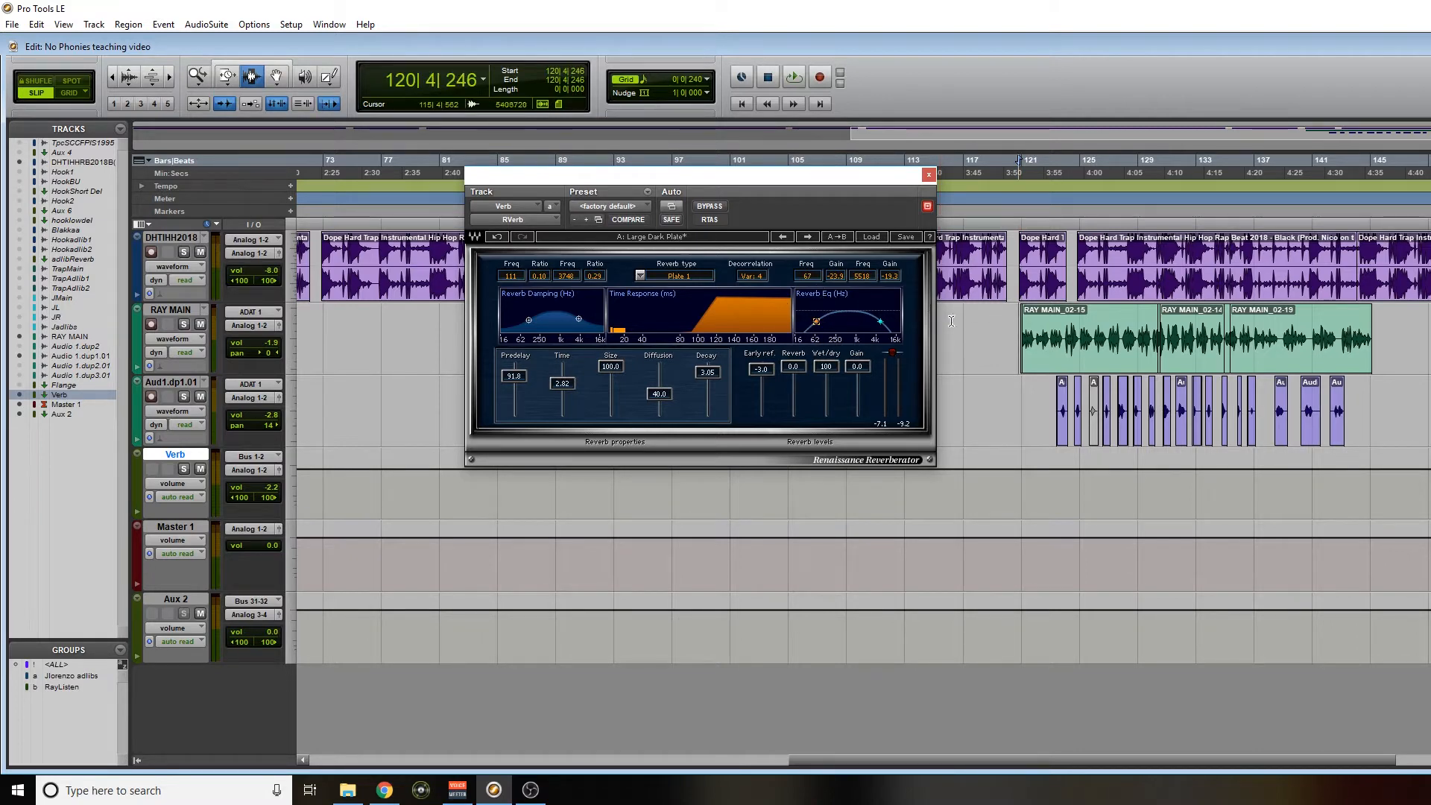
pyautogui.click(1013, 322)
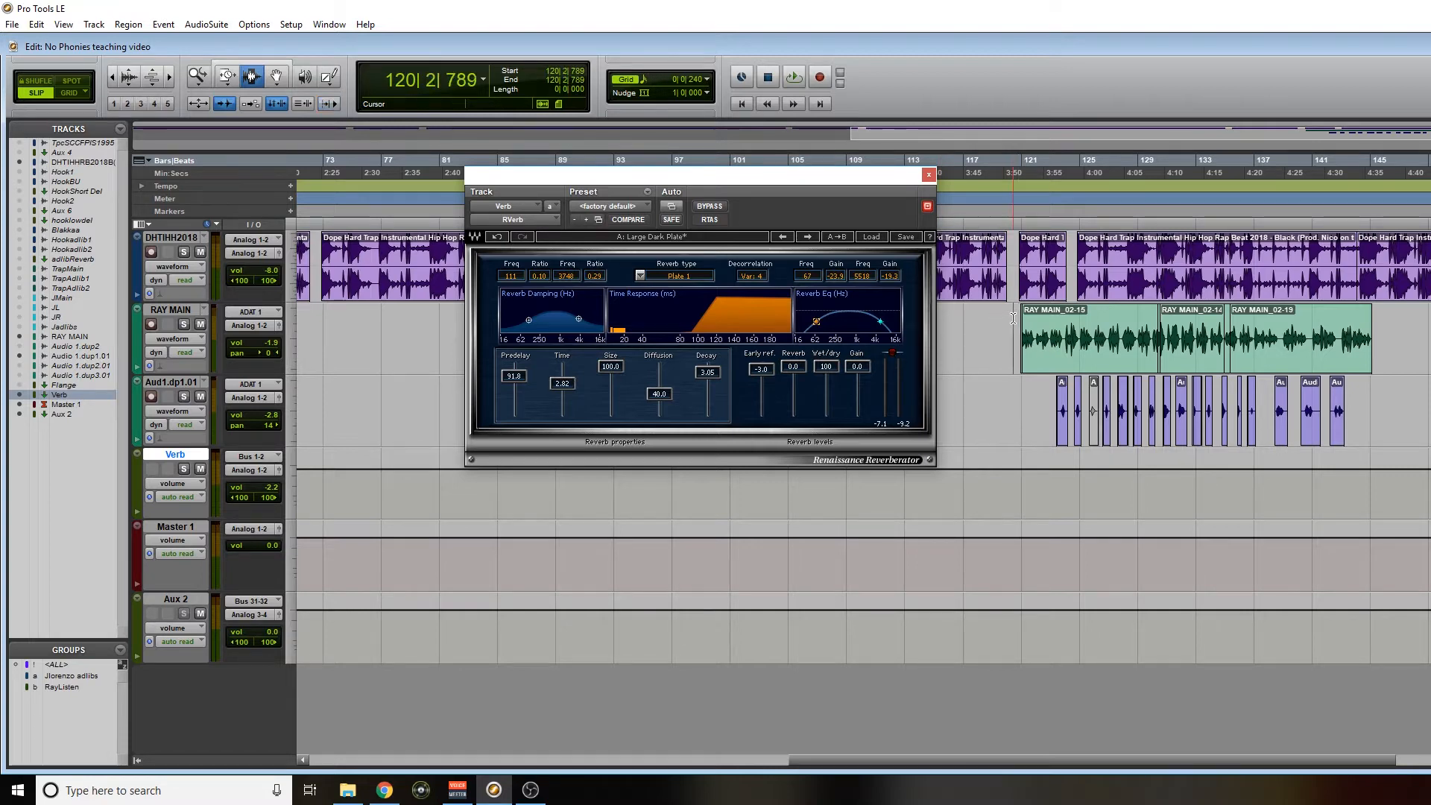
pyautogui.click(1019, 322)
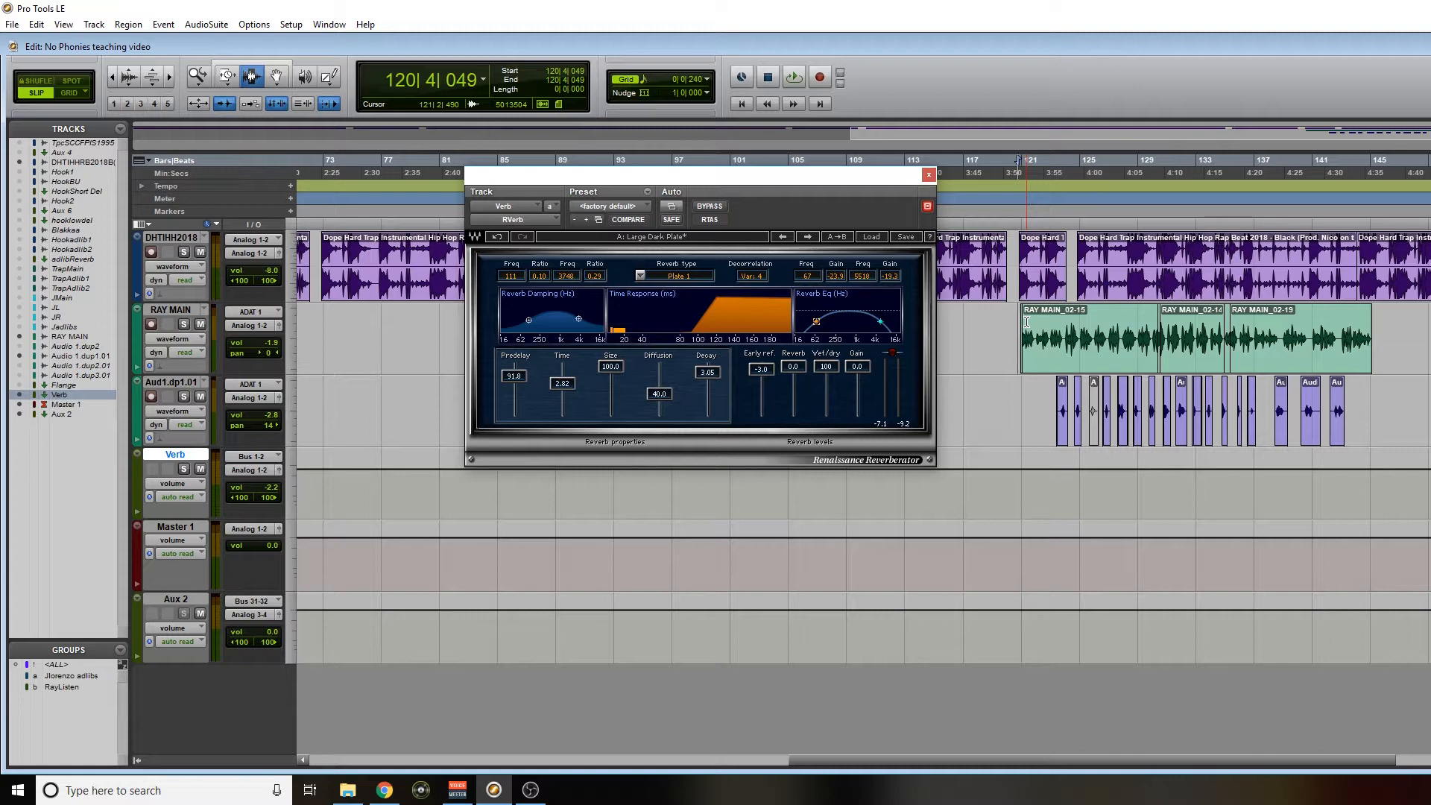
# Step: Select the RAY MAIN track and the Verb track in turn in the mixer, and close the RVerb window
pyautogui.hotkey('ctrl', '=')
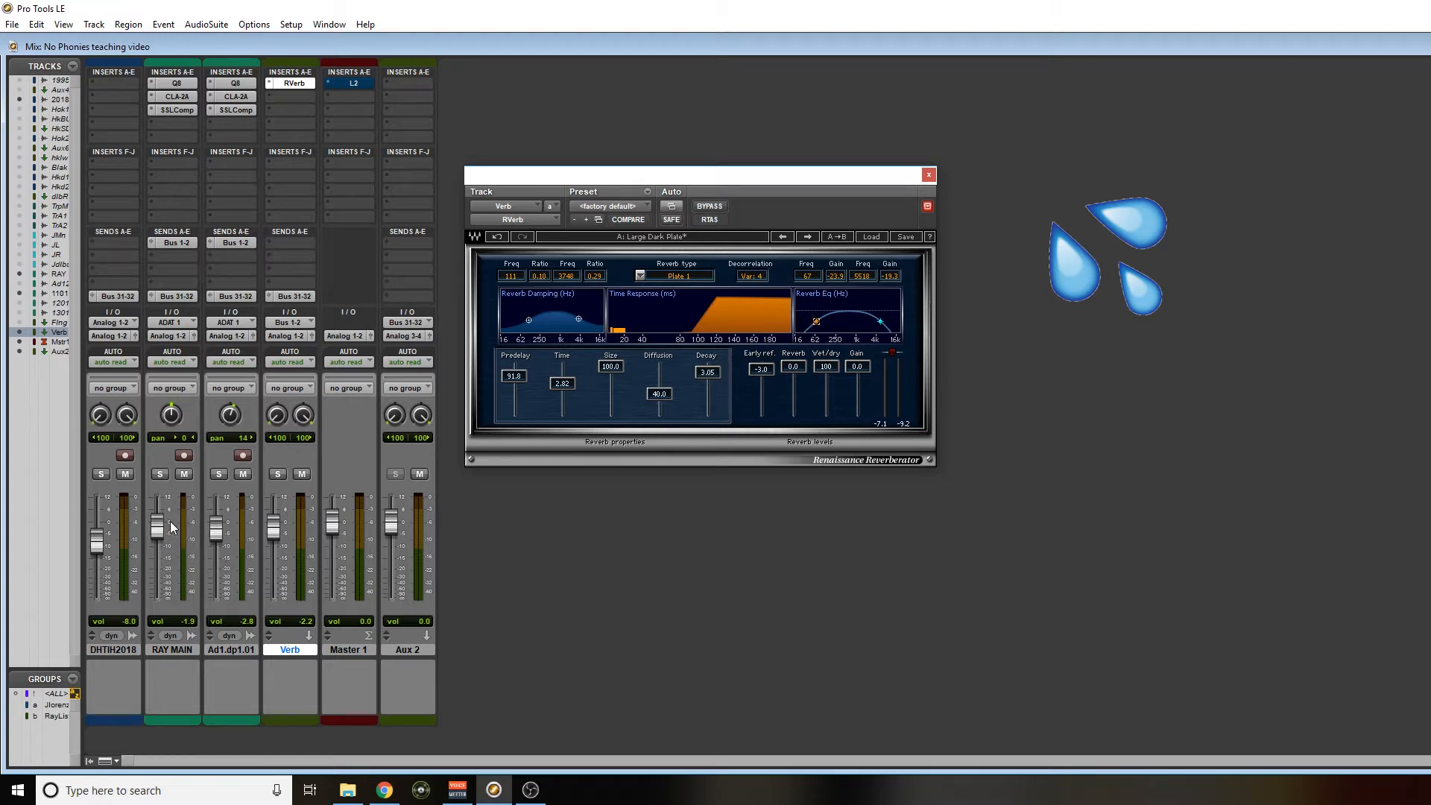
pyautogui.click(172, 649)
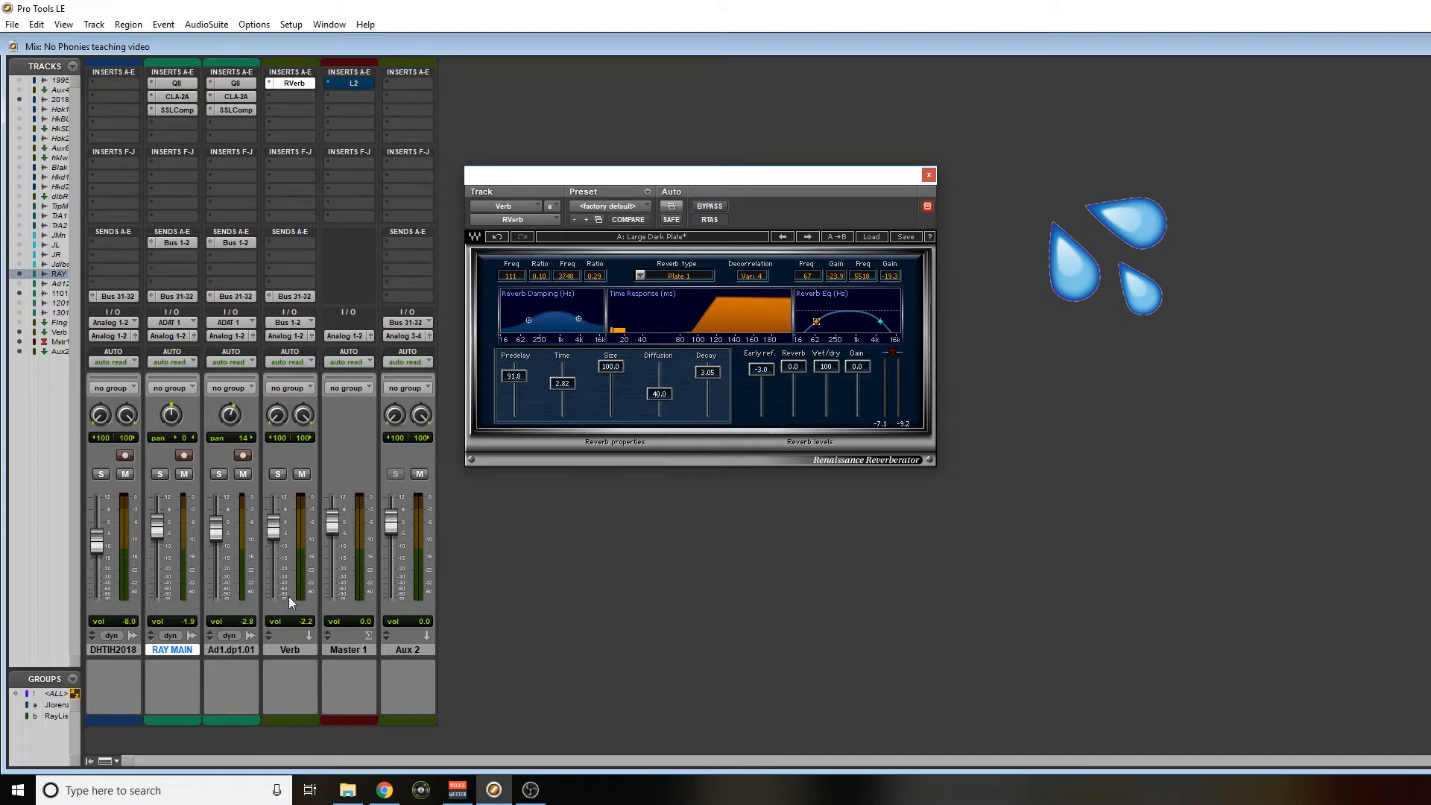
pyautogui.click(289, 649)
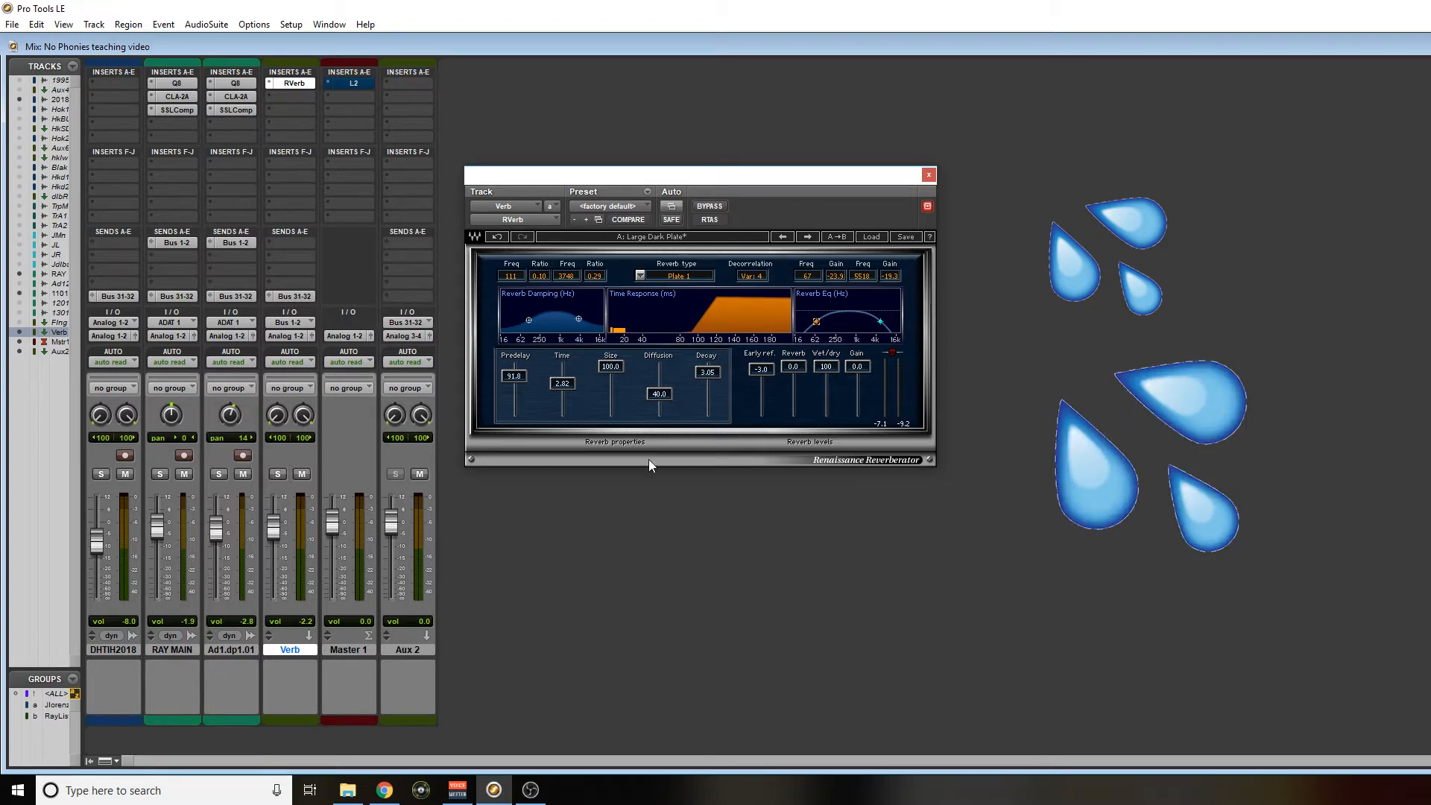
pyautogui.click(930, 176)
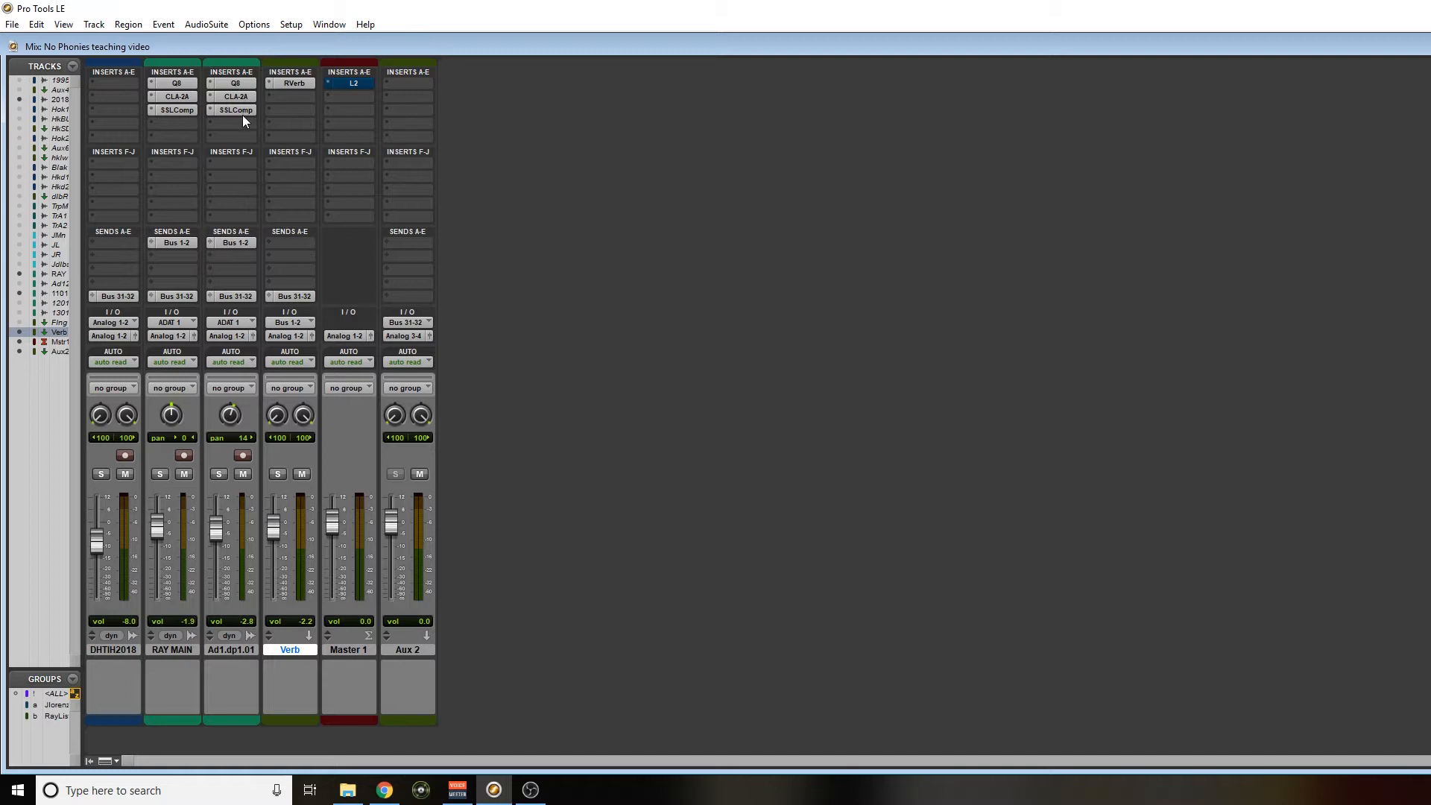
# Step: Try a separate TrueVerb (mono) reverb in the insert slot after SSLComp on both the RAY MAIN and ad-lib tracks
pyautogui.click(161, 124)
pyautogui.moveTo(168, 148)
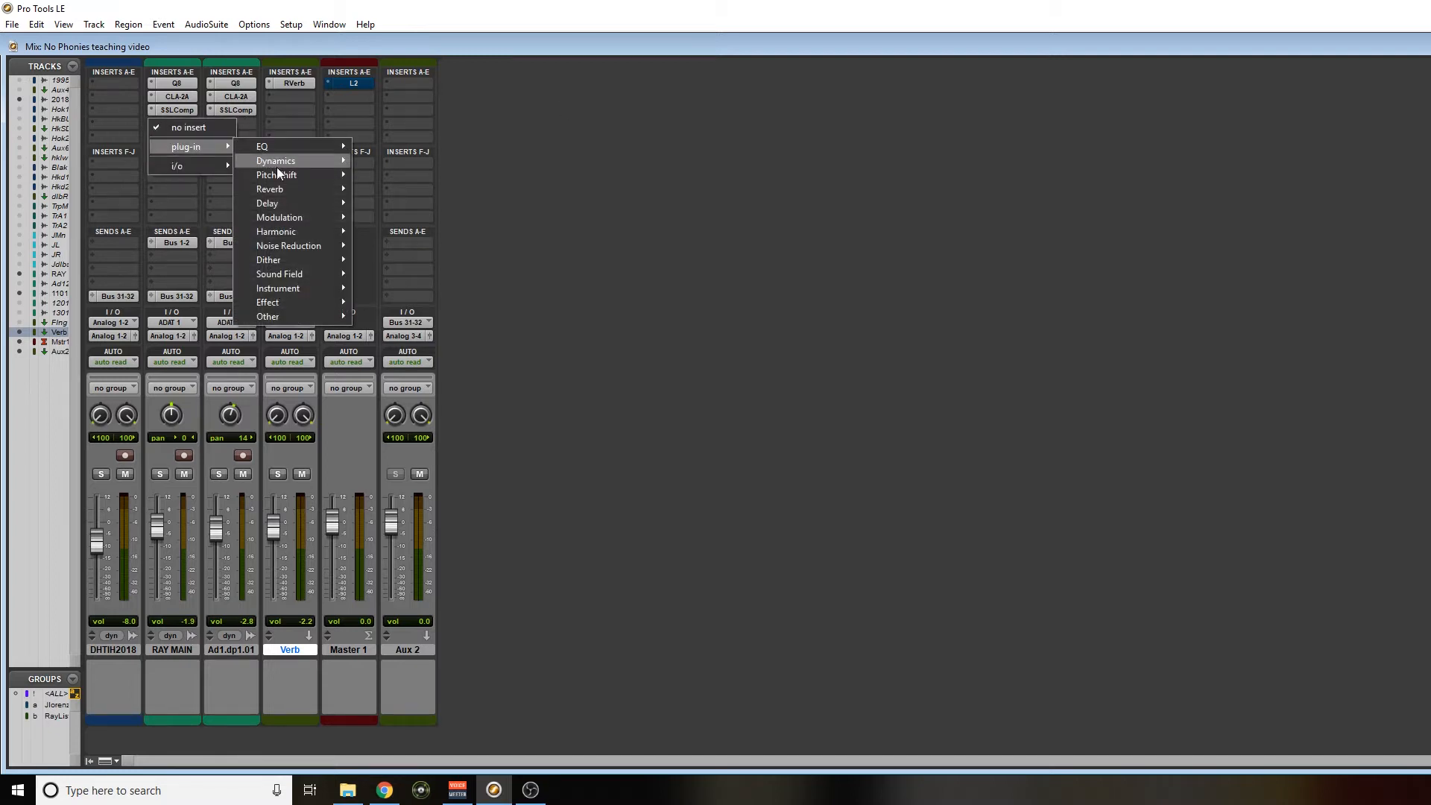
pyautogui.moveTo(276, 179)
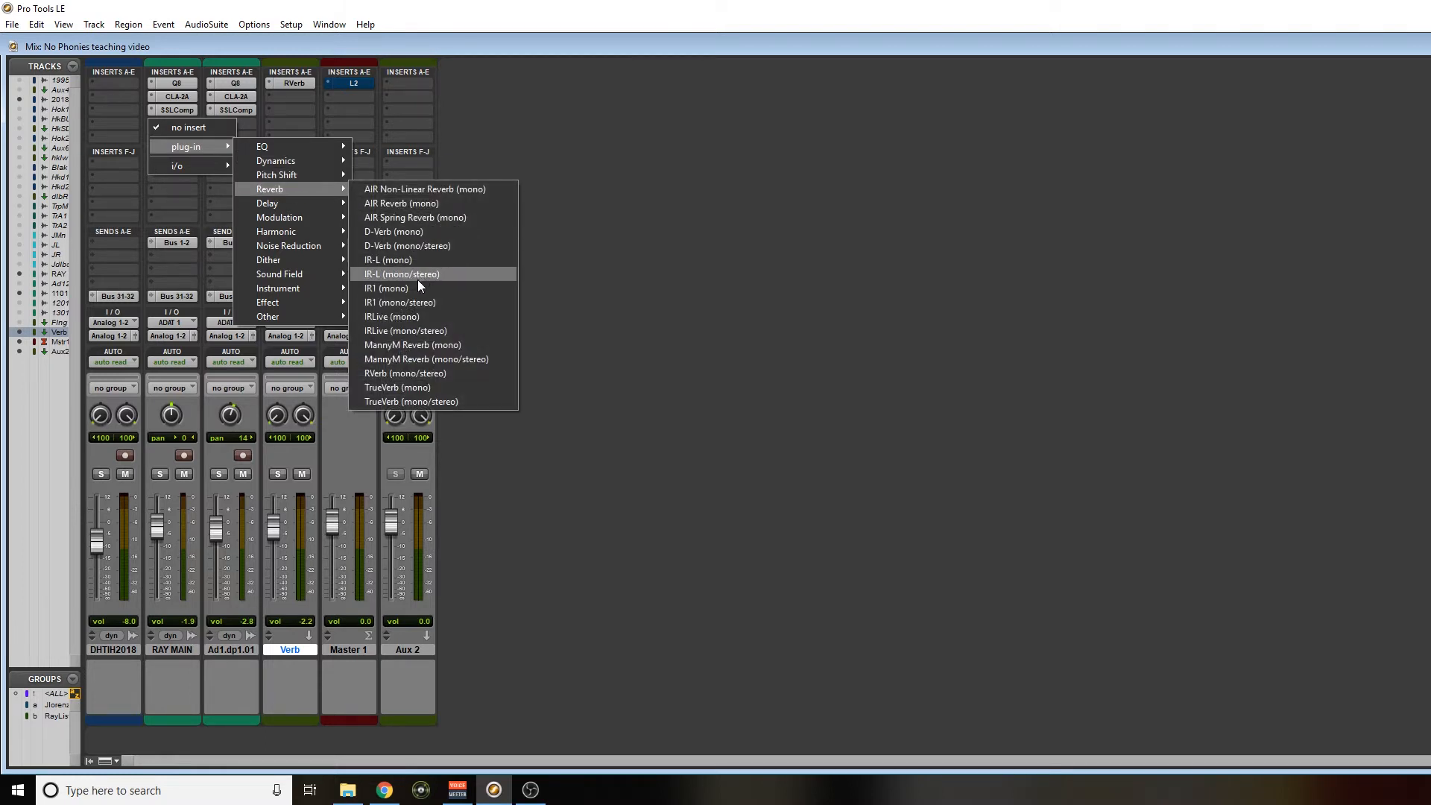
pyautogui.click(410, 387)
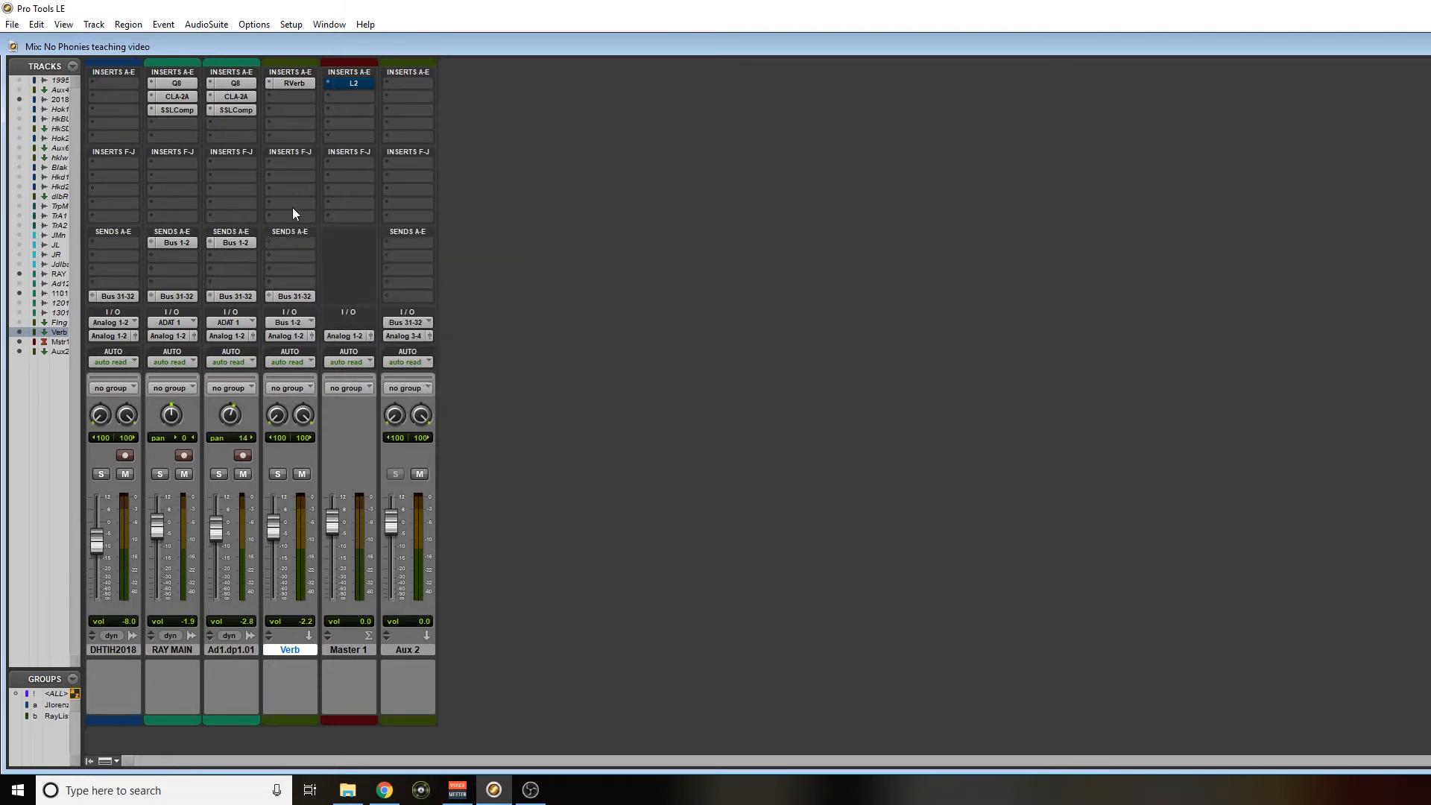
pyautogui.click(211, 124)
pyautogui.moveTo(226, 149)
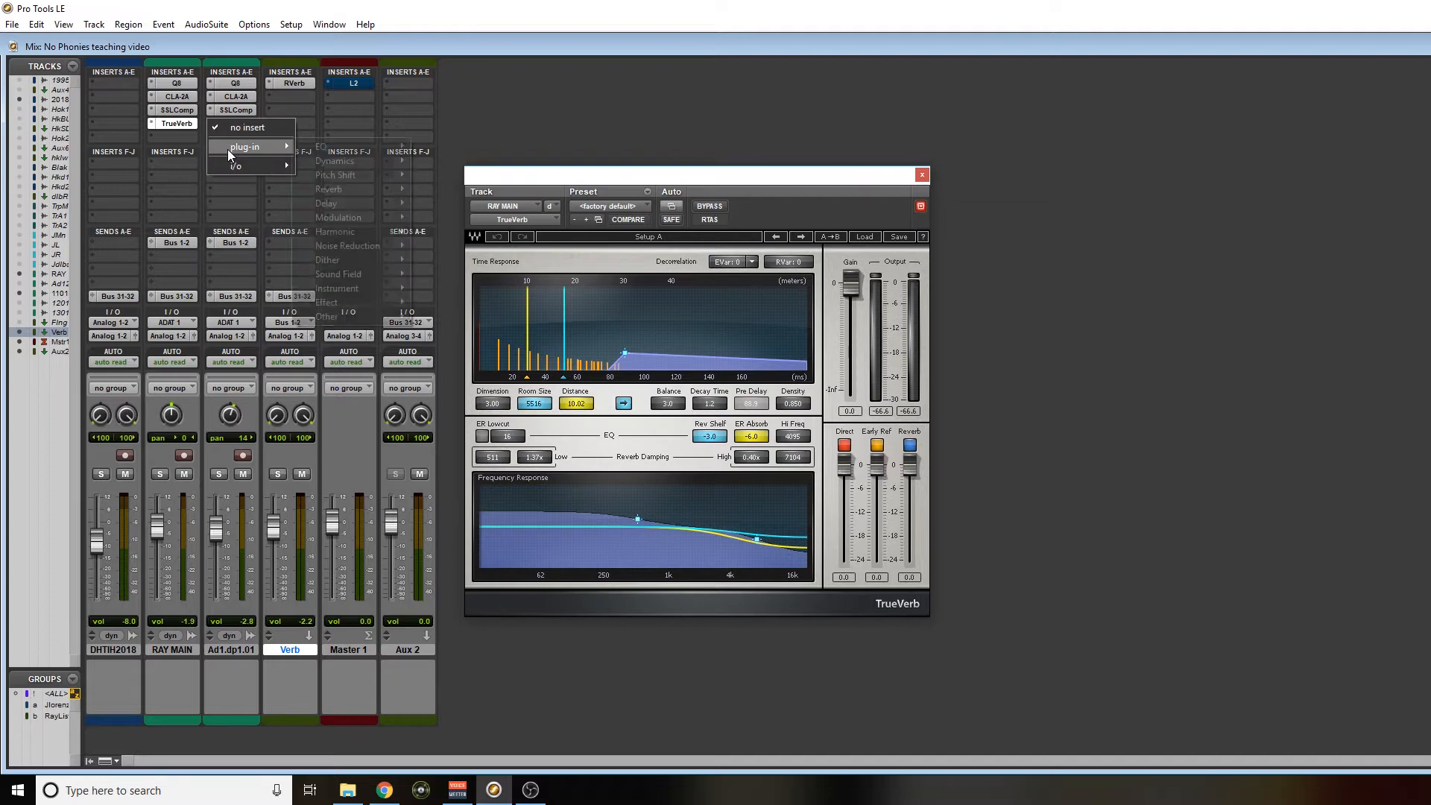
pyautogui.moveTo(347, 313)
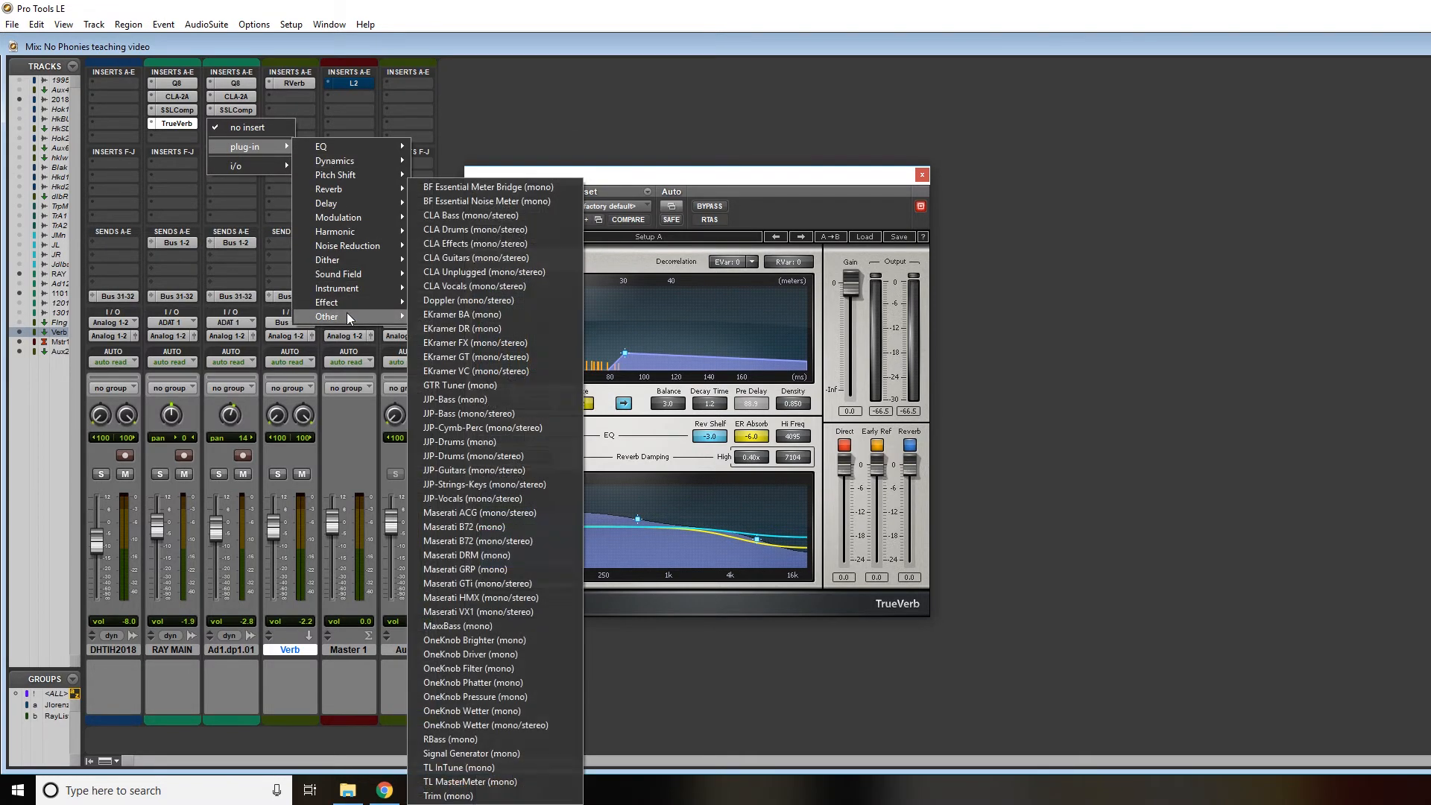
pyautogui.moveTo(347, 186)
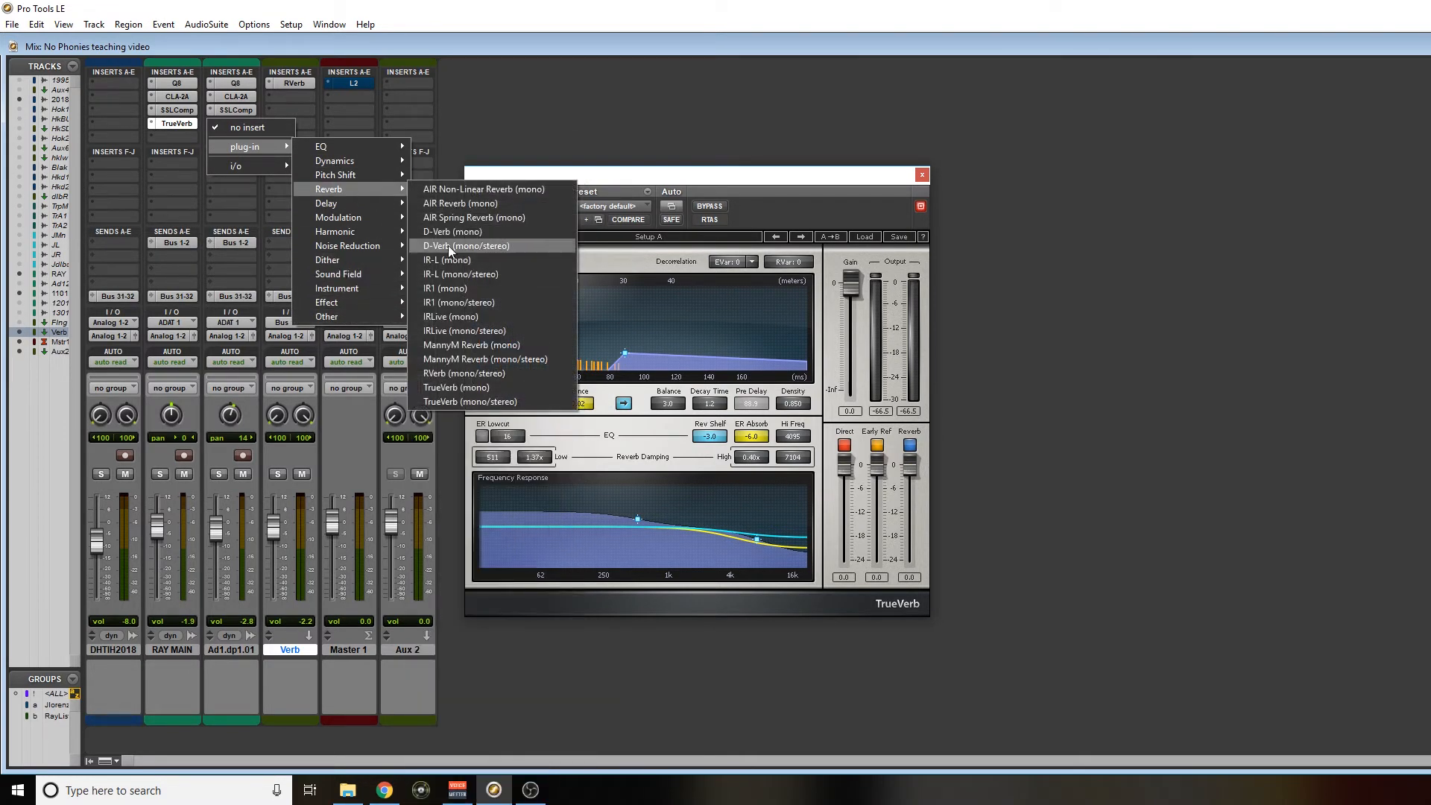
pyautogui.click(439, 392)
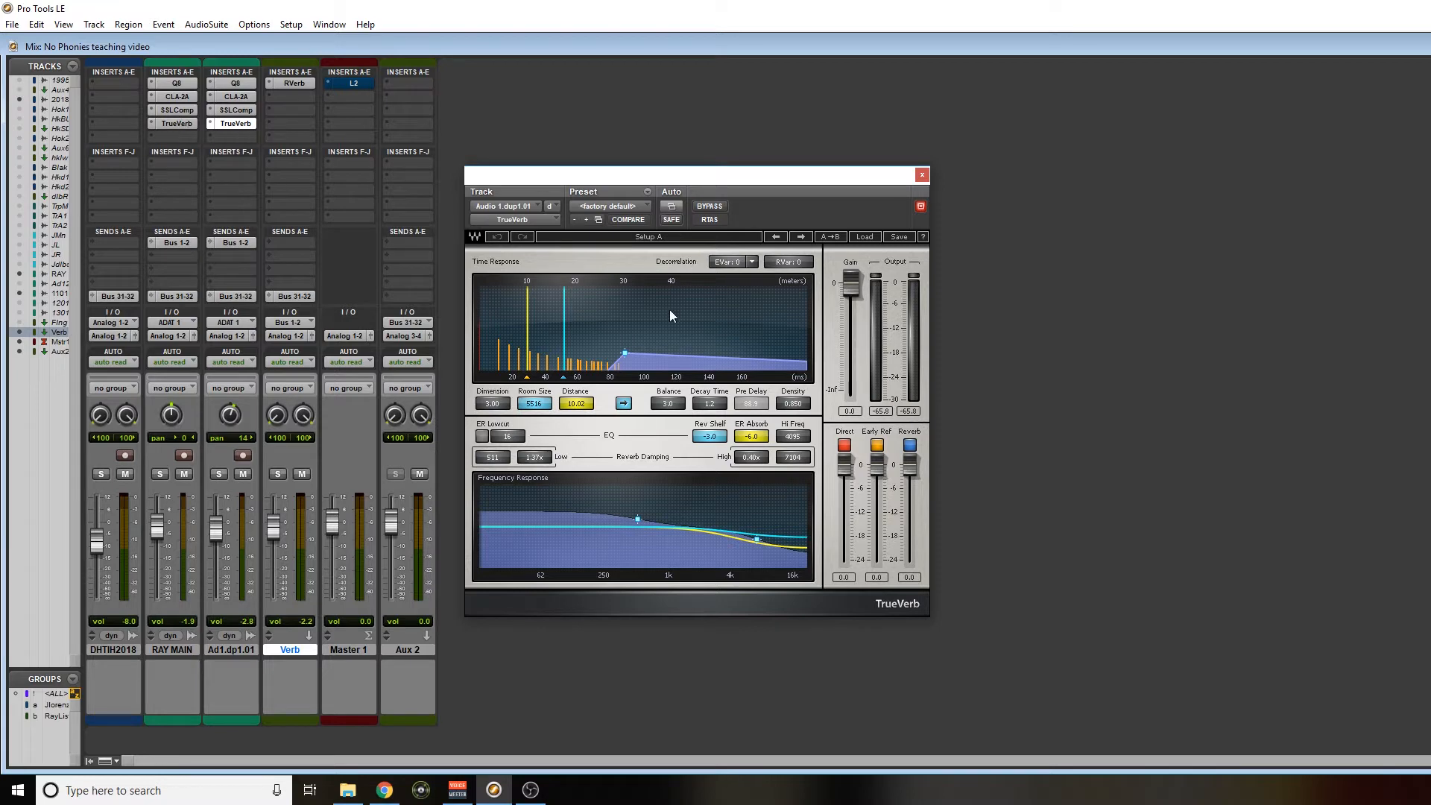
# Step: Shape the ad-lib TrueVerb with decay about 2.4, low damping about 1.67x at 484 Hz and high damping about 0.24x at 2856 Hz
pyautogui.click(179, 123)
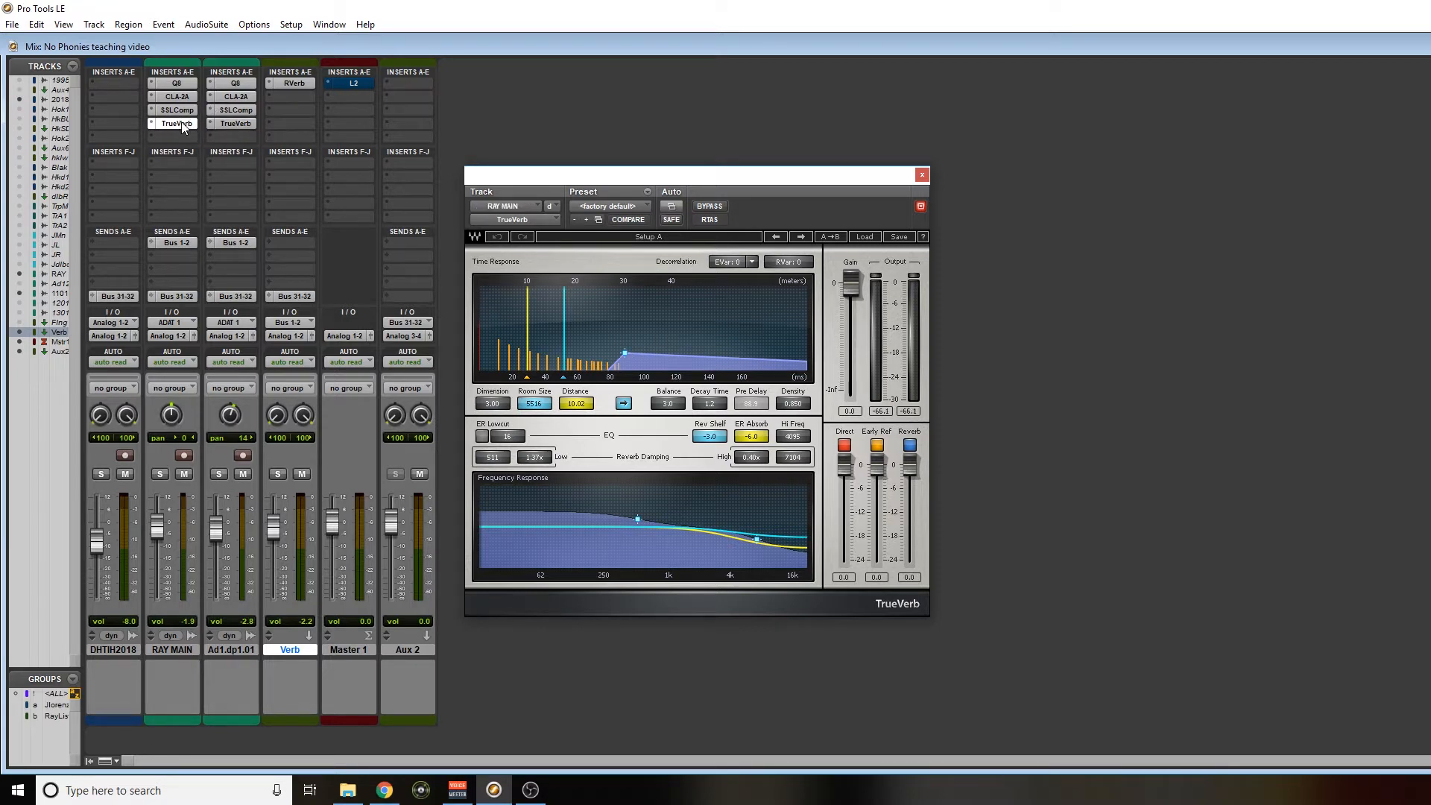
pyautogui.click(239, 127)
pyautogui.moveTo(625, 353); pyautogui.dragTo(625, 328)
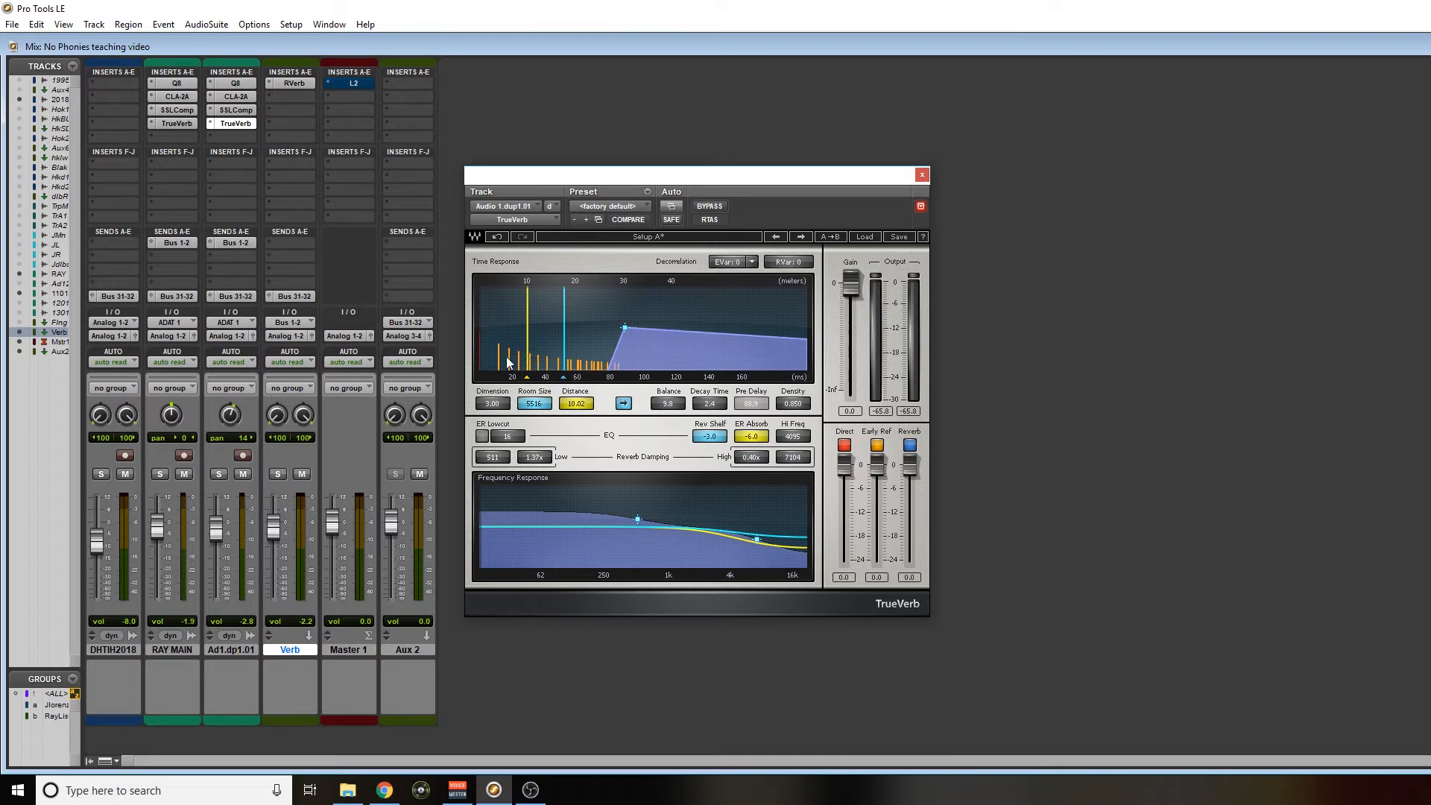
pyautogui.moveTo(637, 519); pyautogui.dragTo(635, 512)
pyautogui.moveTo(755, 540); pyautogui.dragTo(716, 540)
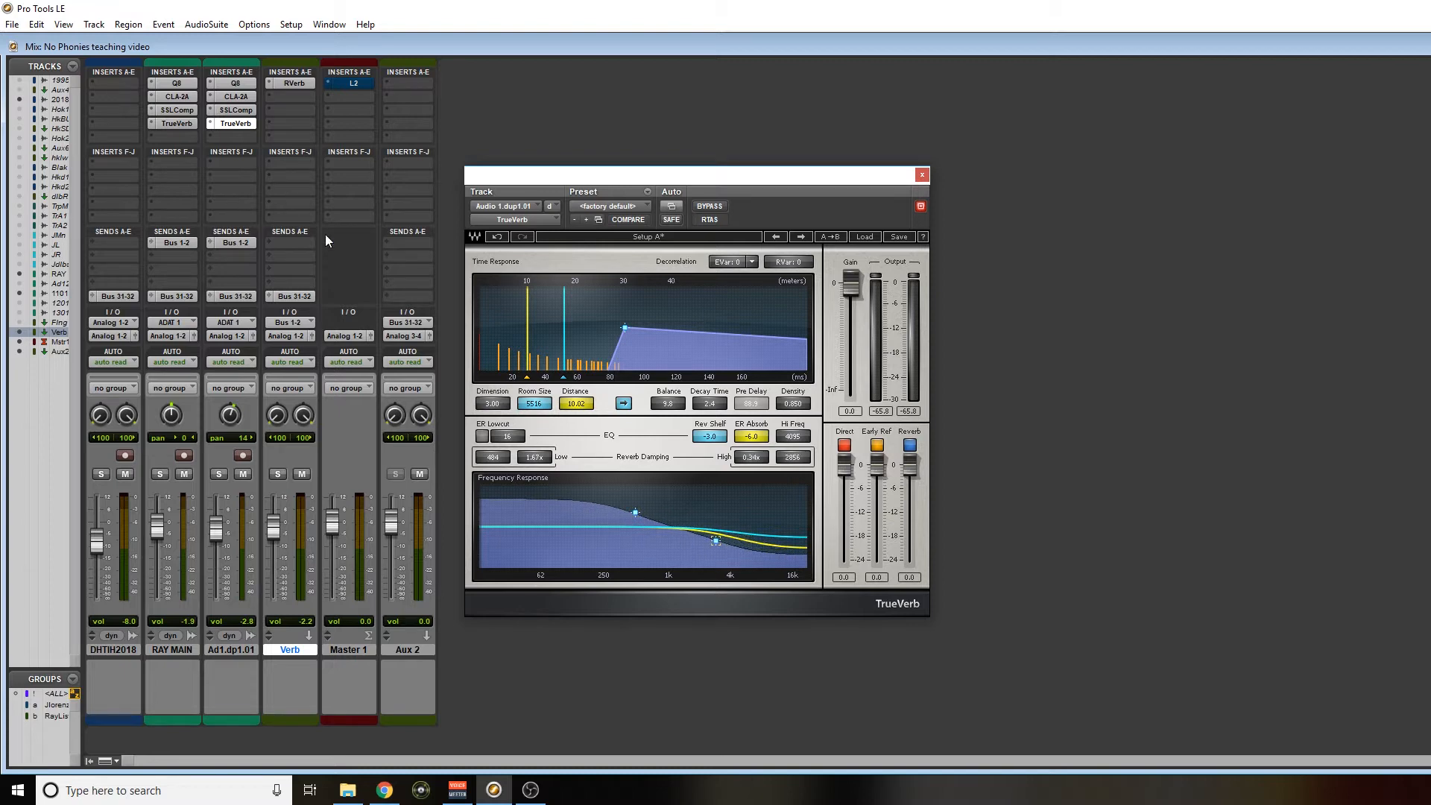
# Step: Shape the RAY MAIN TrueVerb with decay about 2.3, high damping about 0.27x and adjusted low damping, and reopen the ad-lib TrueVerb
pyautogui.click(176, 123)
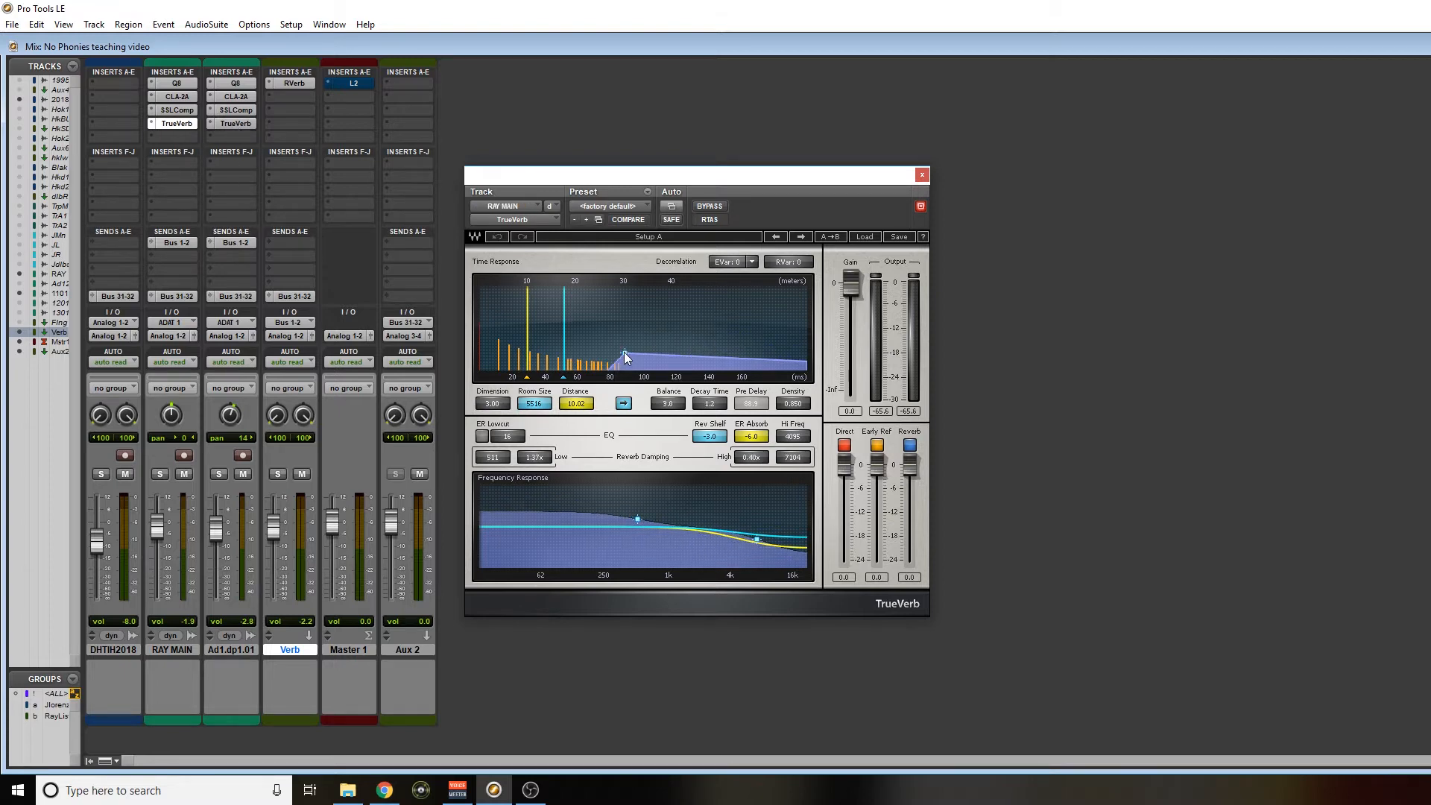
pyautogui.moveTo(755, 540); pyautogui.dragTo(755, 542)
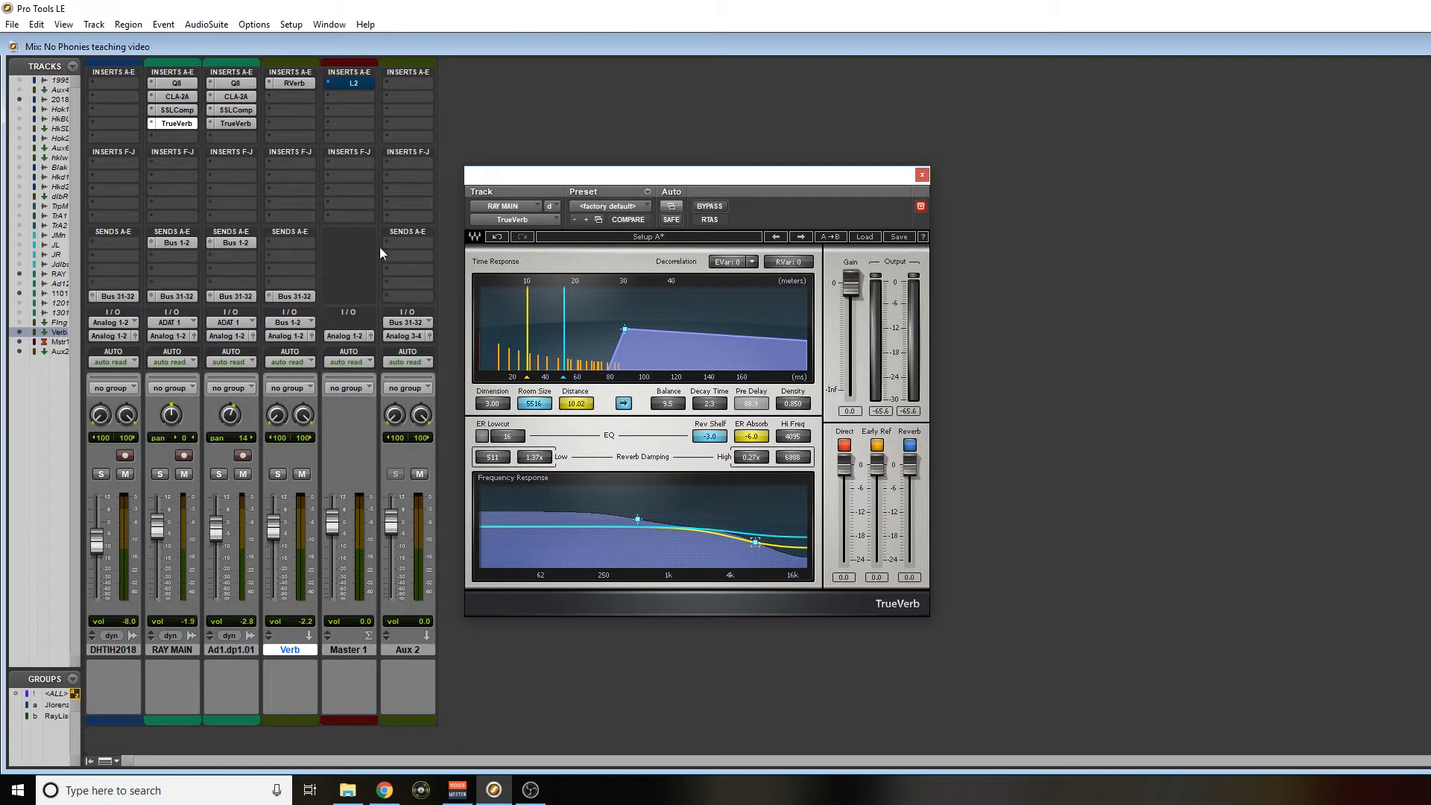
pyautogui.moveTo(638, 519); pyautogui.dragTo(615, 516)
pyautogui.click(221, 127)
# Step: Remove TrueVerb from the RAY MAIN and ad-lib tracks, and reopen RVerb on the Verb track
pyautogui.click(151, 121)
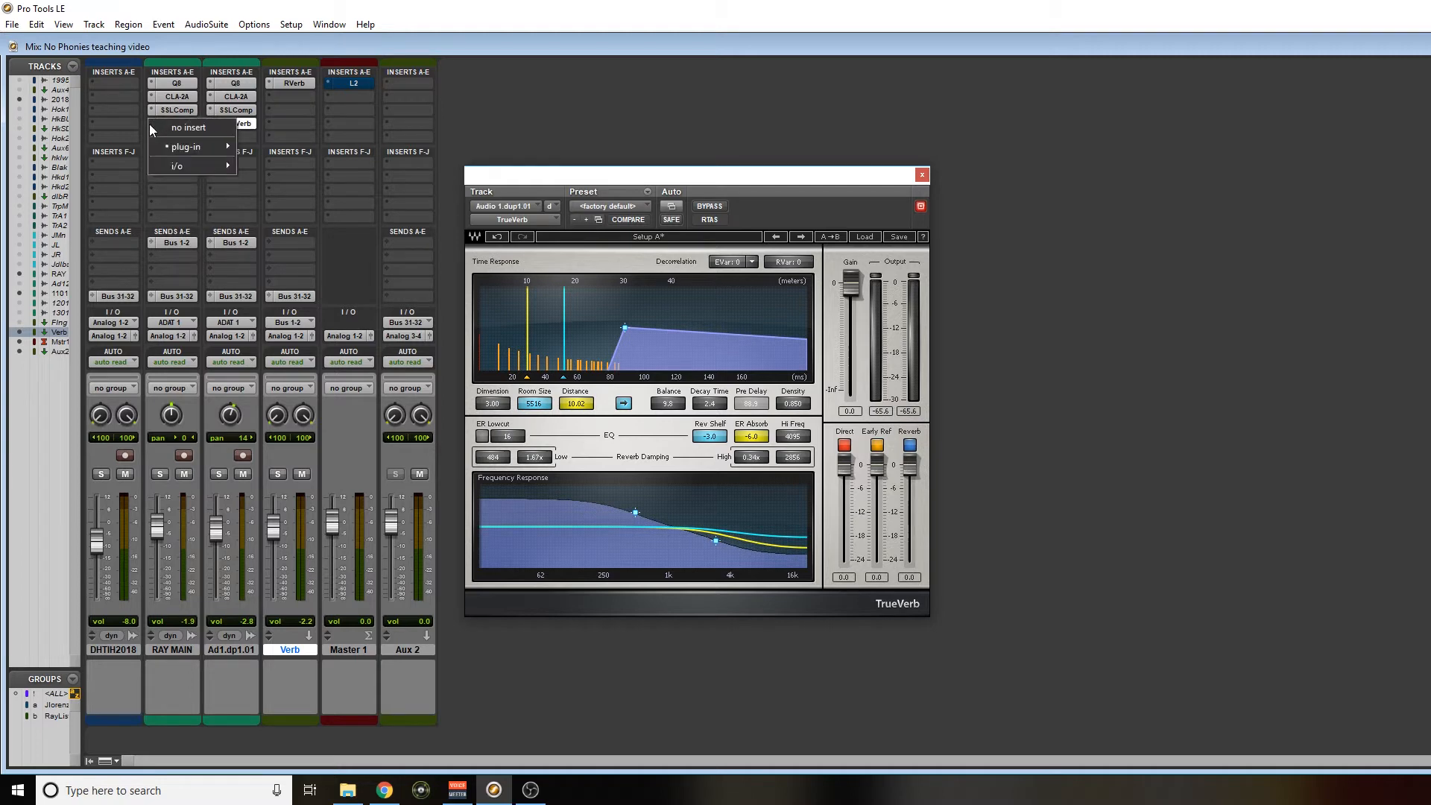
pyautogui.click(152, 123)
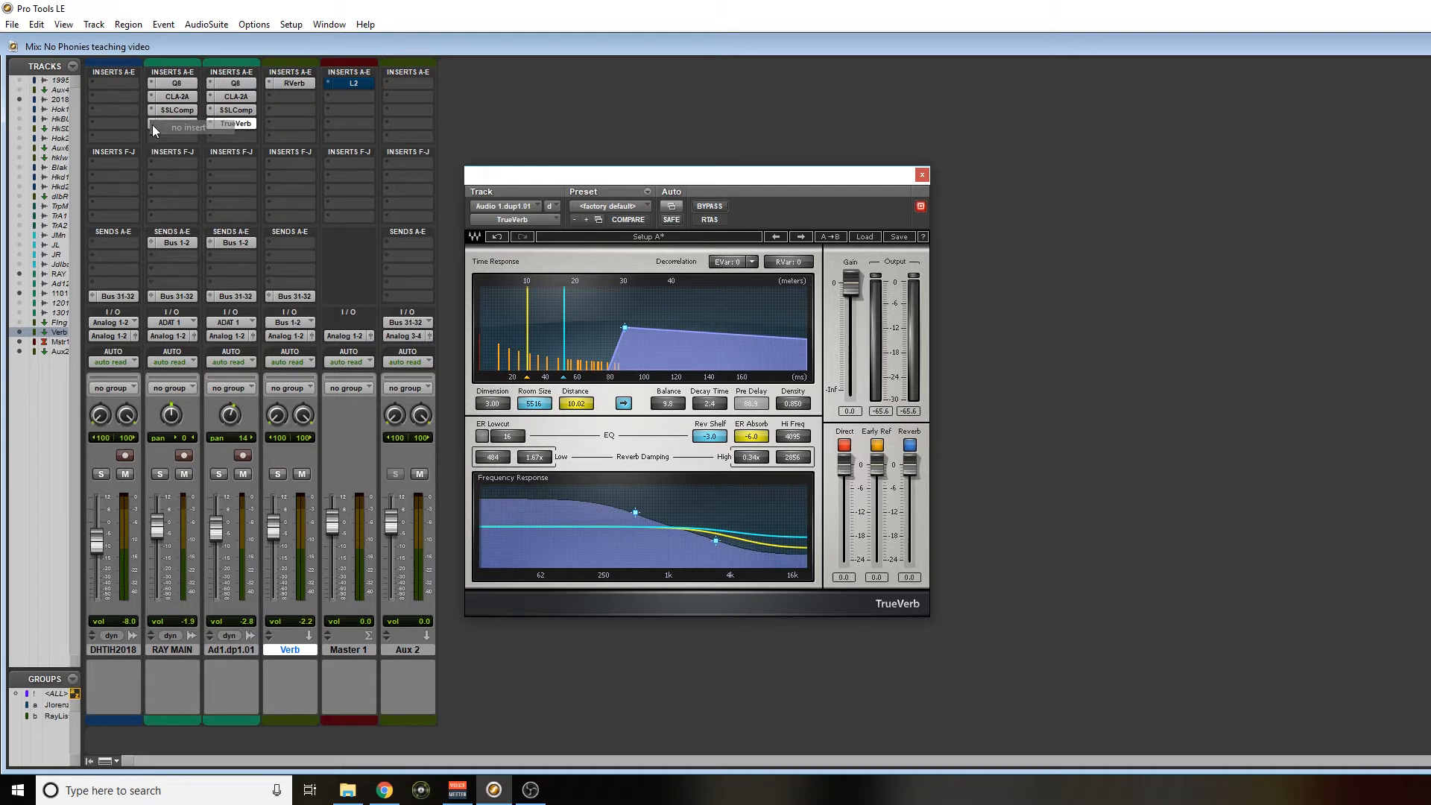
pyautogui.click(293, 80)
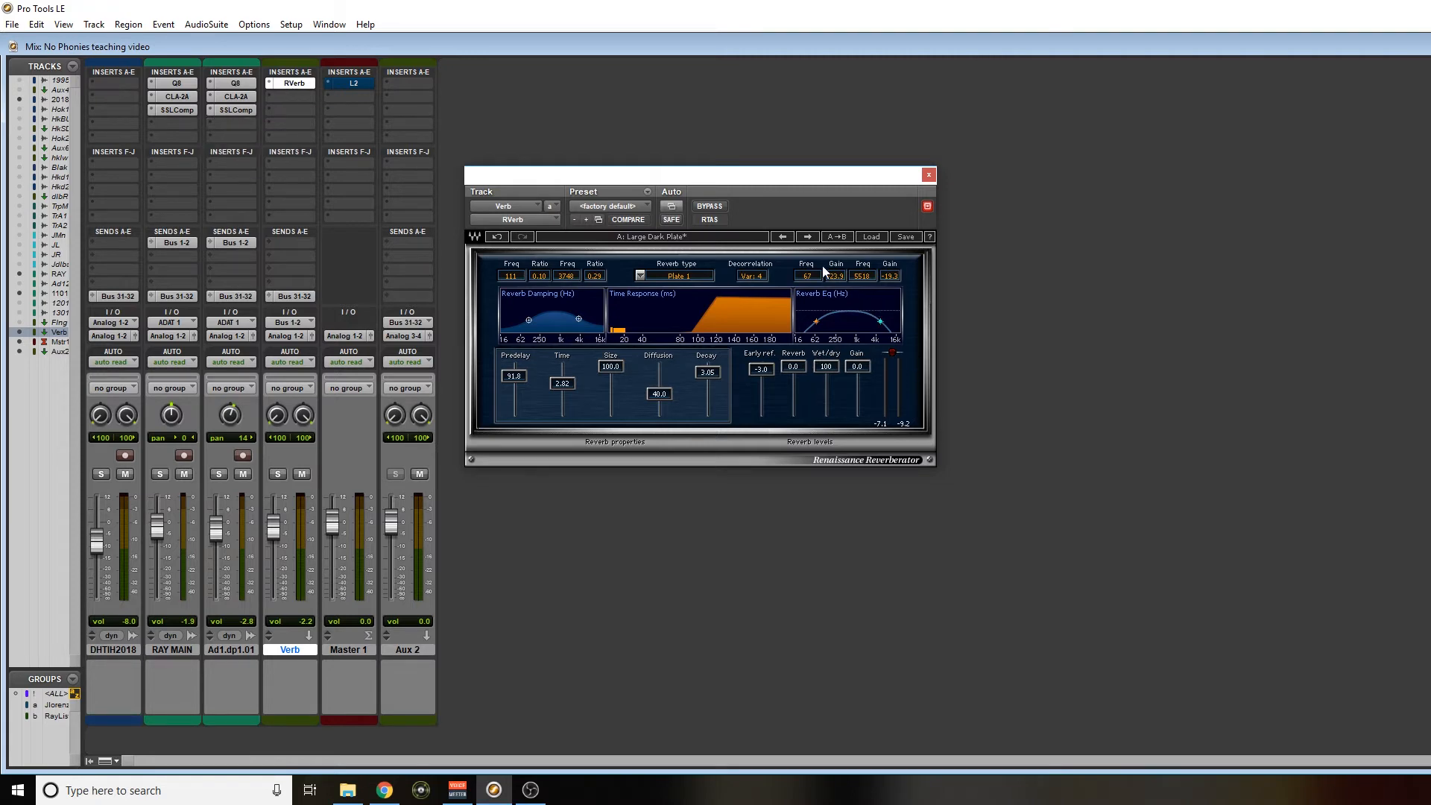
# Step: Check the ad-lib track's Bus 1-2 send level, close the send window and reposition the RVerb window
pyautogui.click(234, 243)
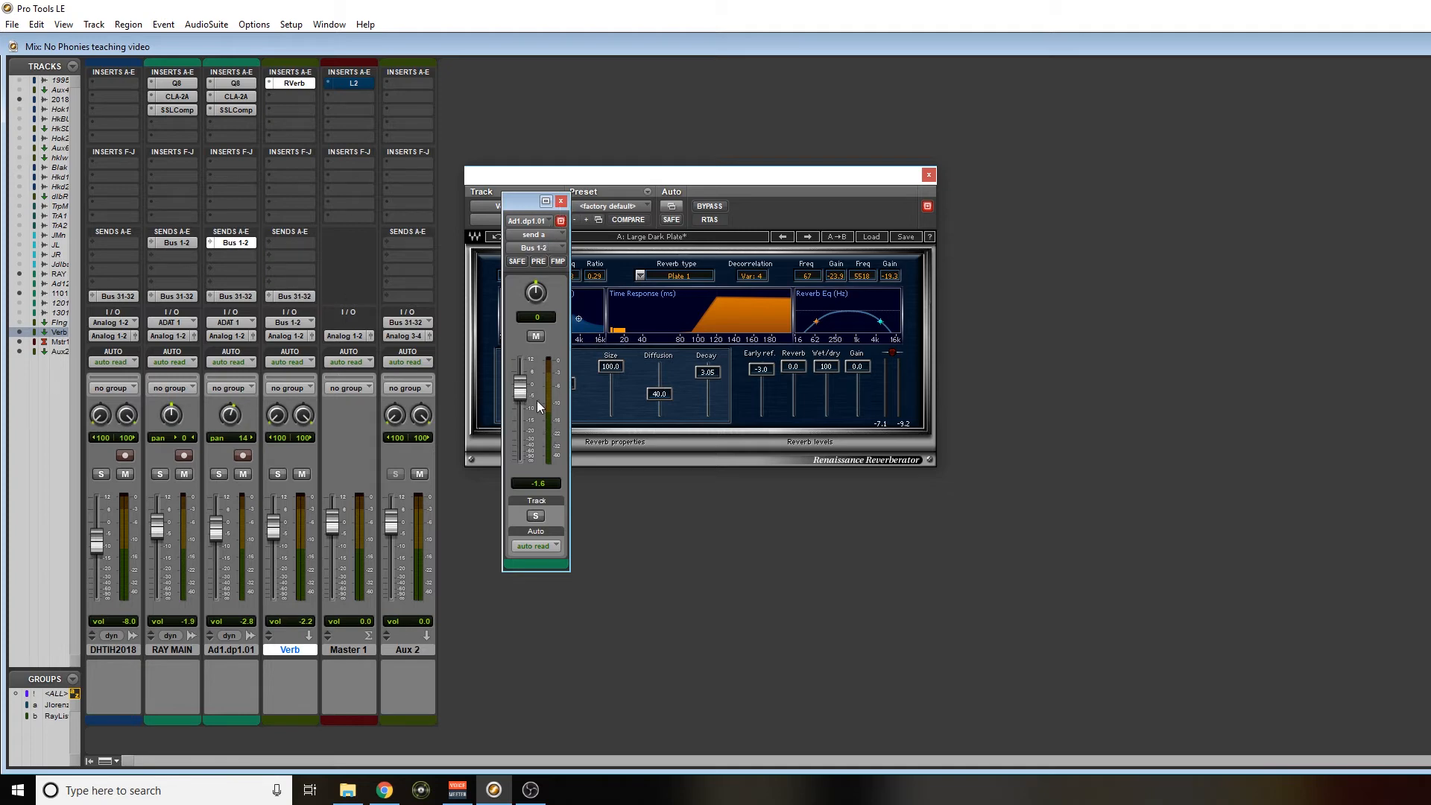
pyautogui.click(560, 206)
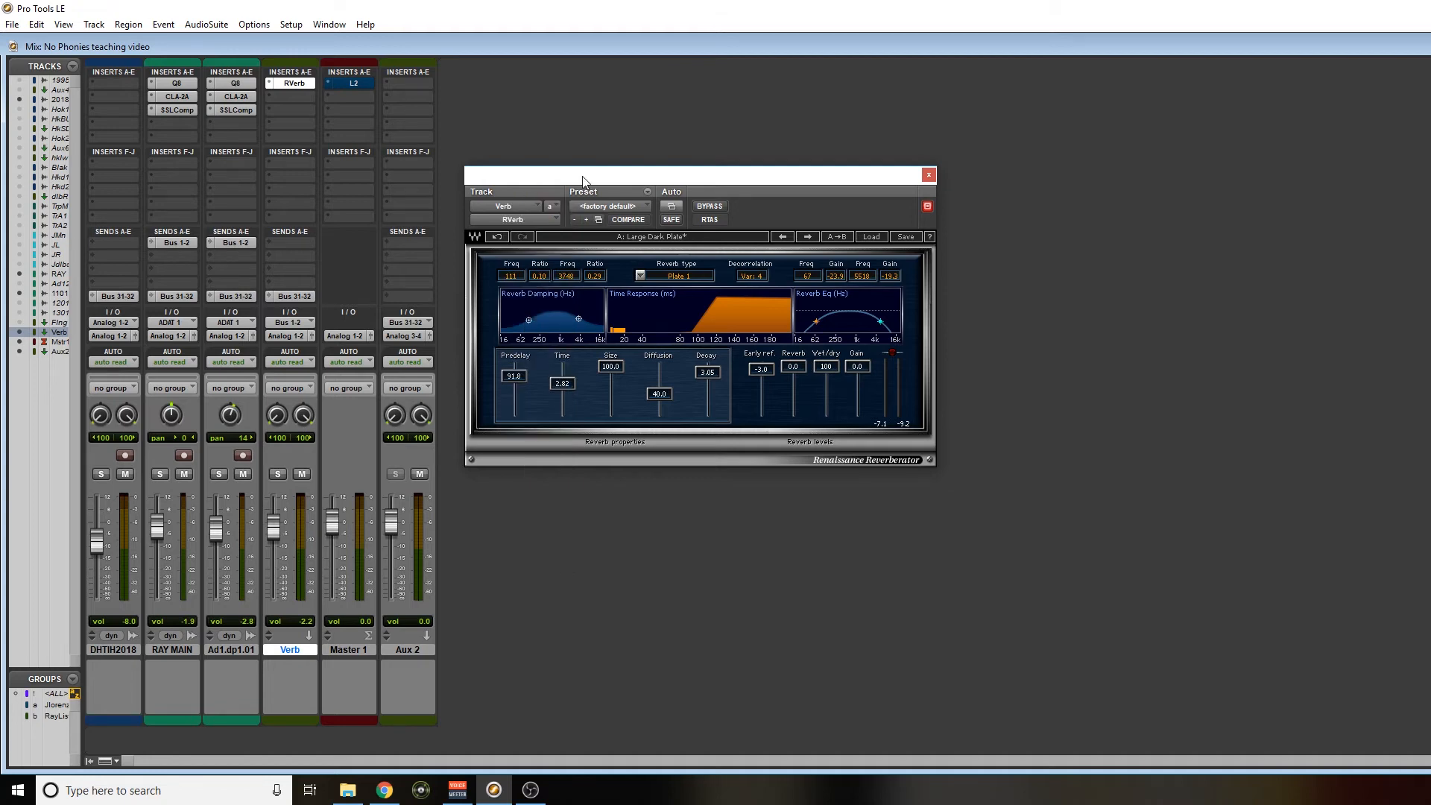
pyautogui.moveTo(583, 181); pyautogui.dragTo(614, 173)
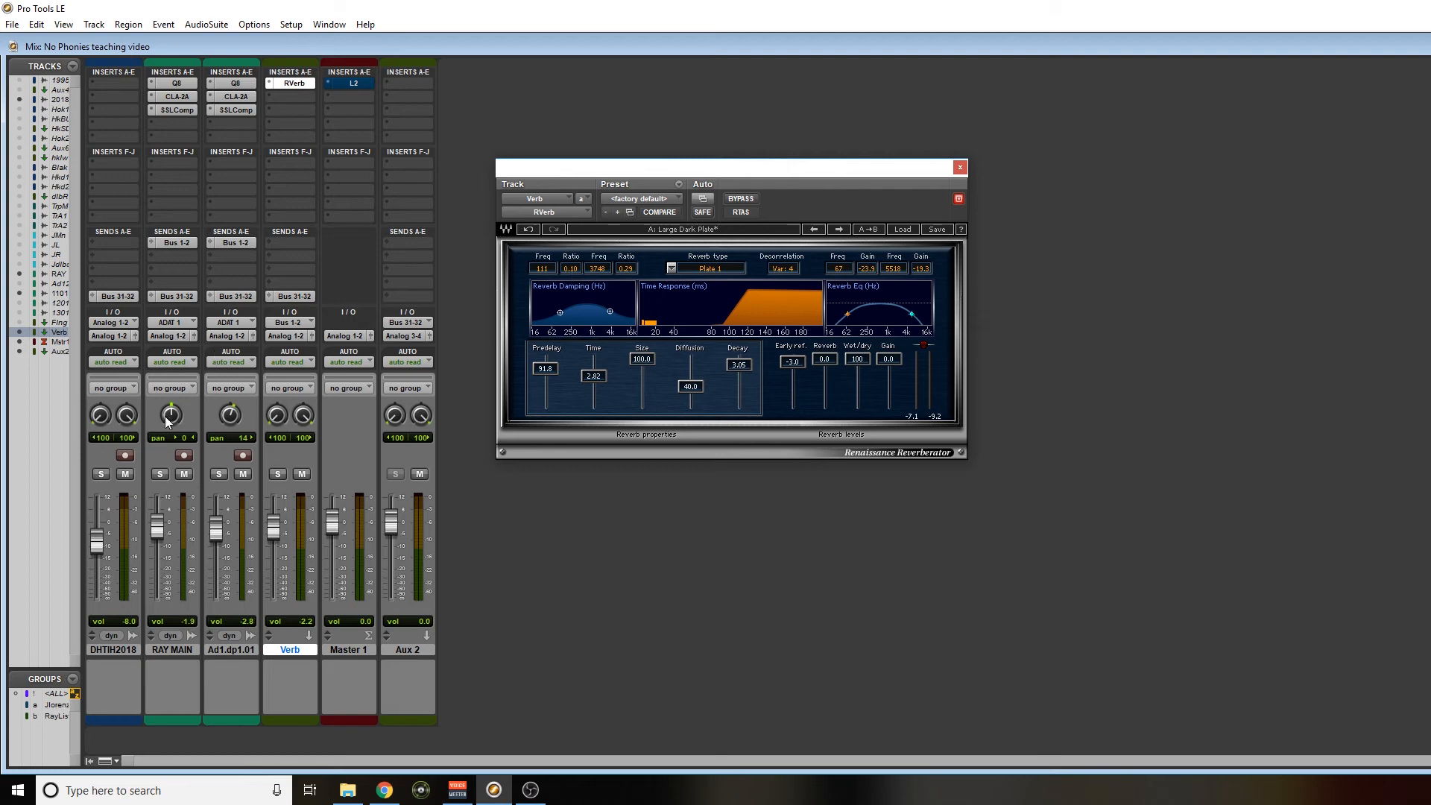
pyautogui.moveTo(659, 172); pyautogui.dragTo(694, 184)
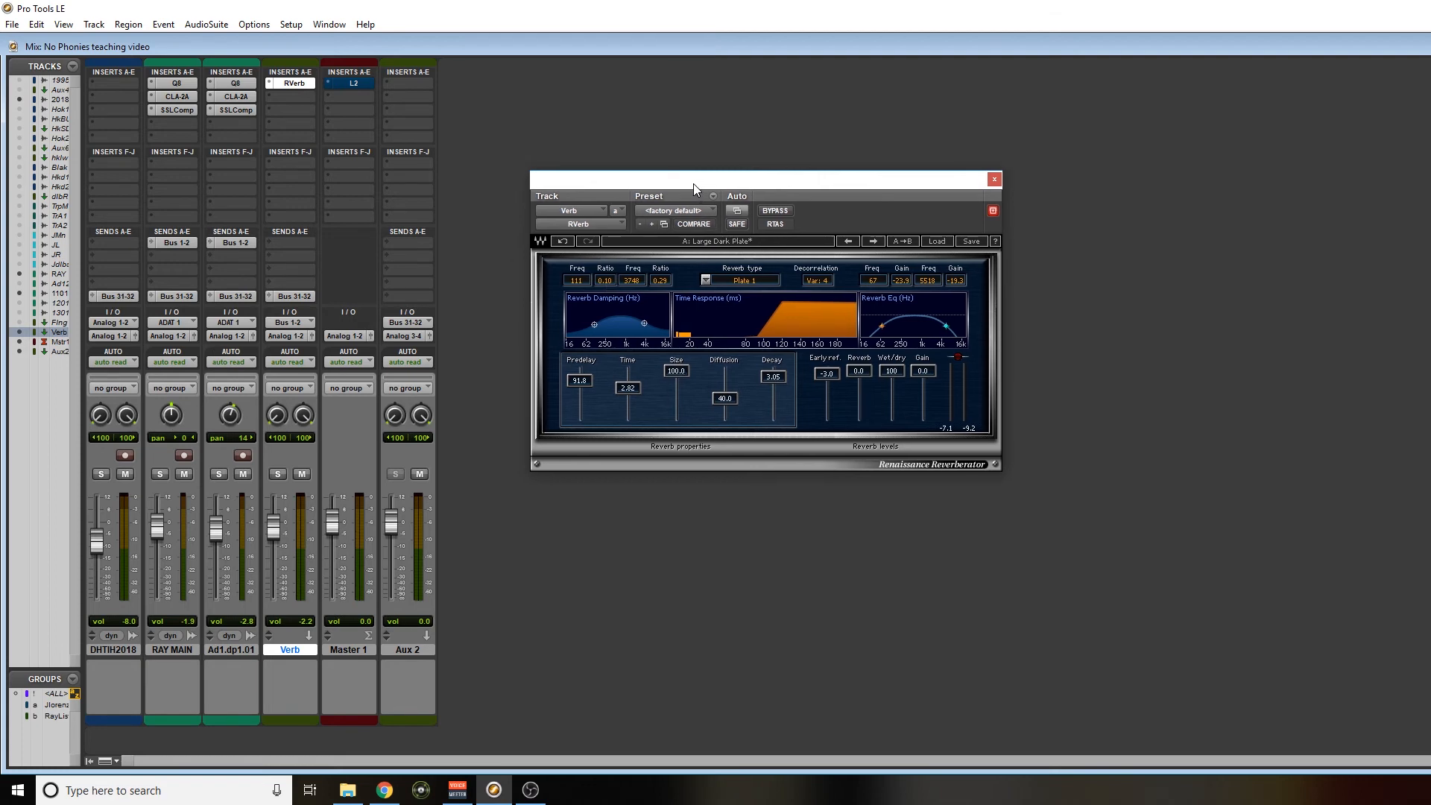